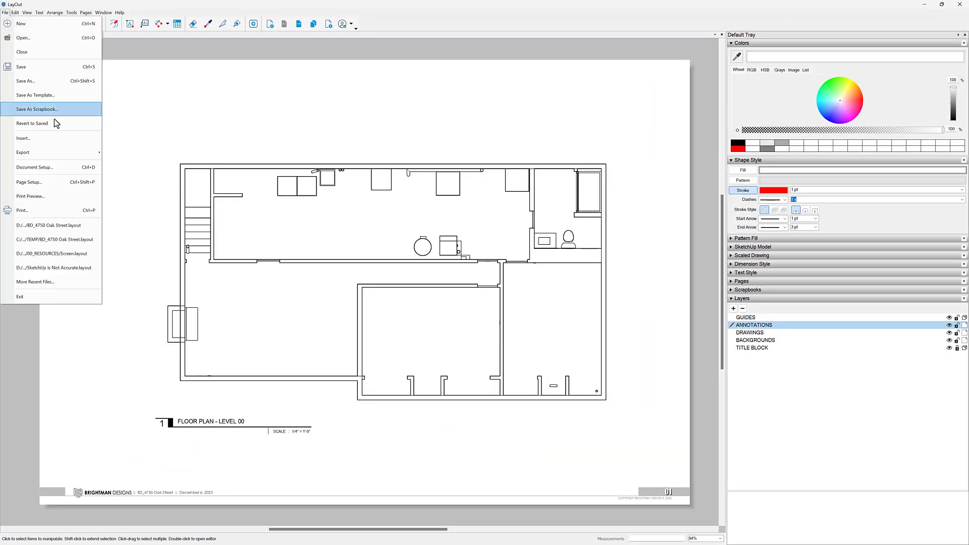
pyautogui.click(63, 171)
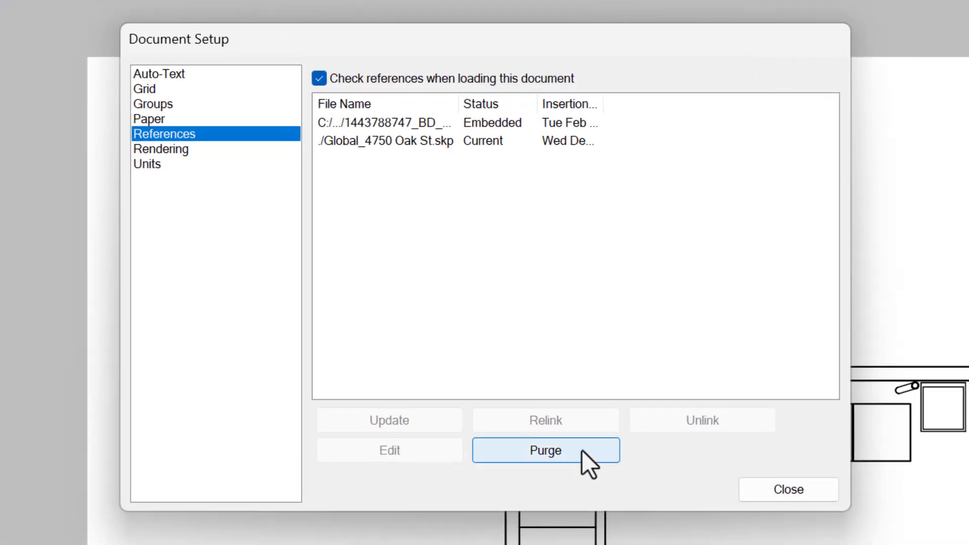
pyautogui.click(389, 141)
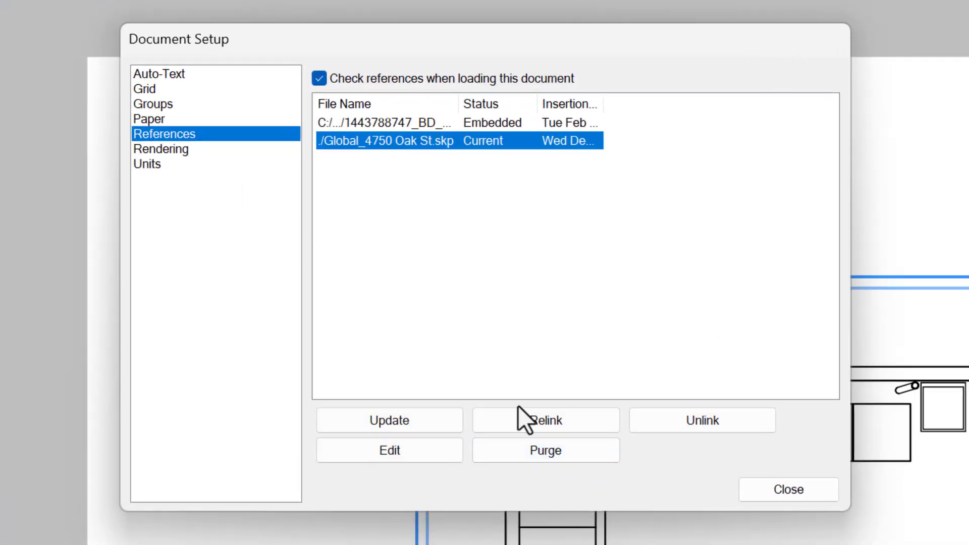
pyautogui.click(413, 451)
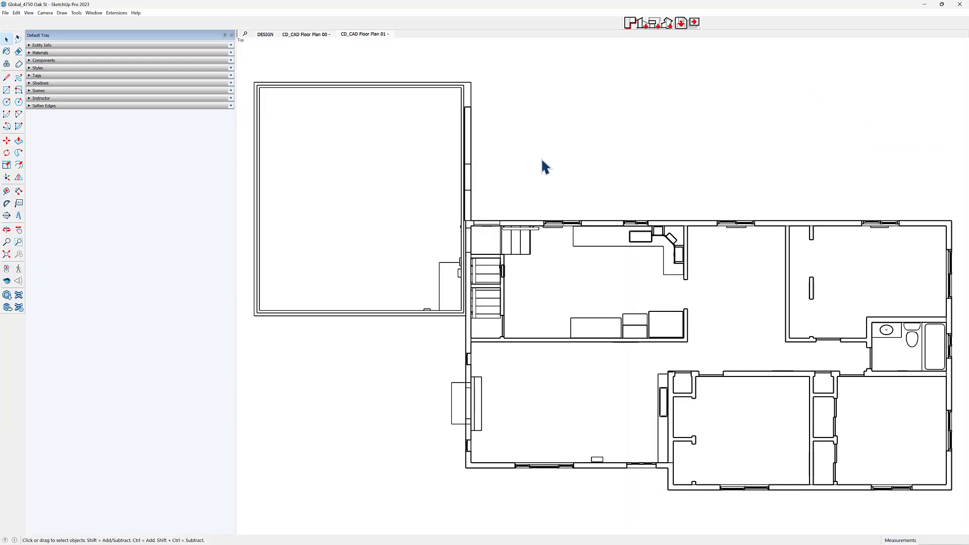
# Orbit the basement model into 3-D and turn on section plane display
pyautogui.click(305, 35)
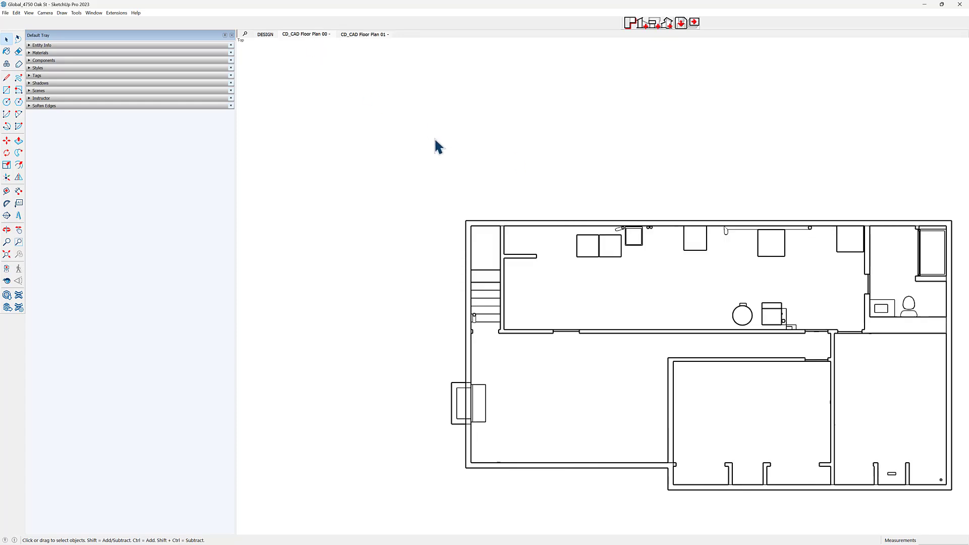
pyautogui.moveTo(801, 392); pyautogui.dragTo(527, 154, button='middle')
pyautogui.scroll(-2, 570, 253)
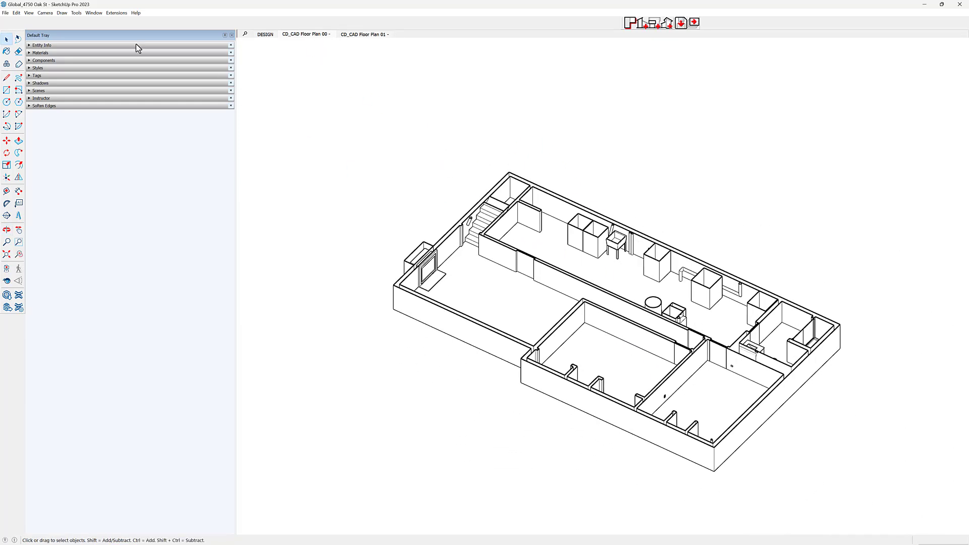
pyautogui.click(29, 13)
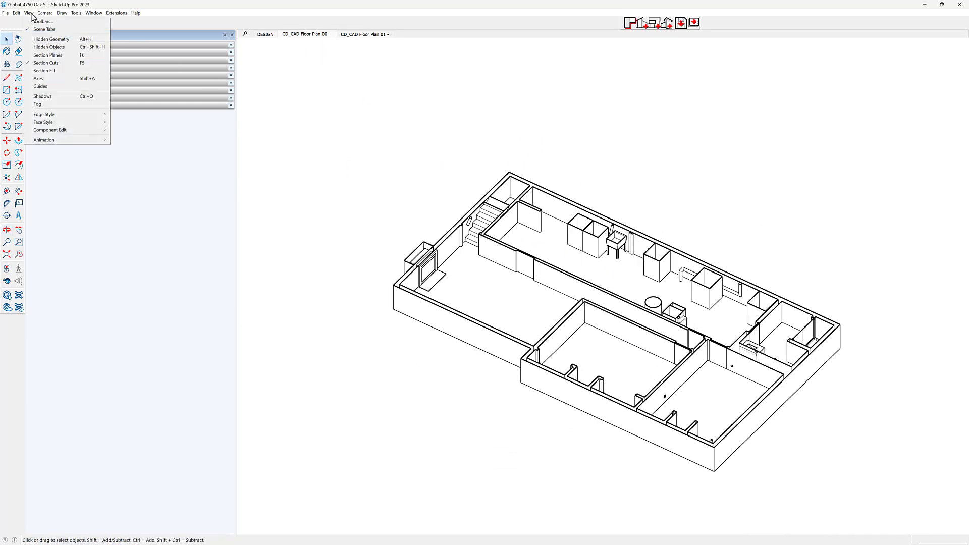
pyautogui.click(71, 55)
pyautogui.scroll(-2, 578, 259)
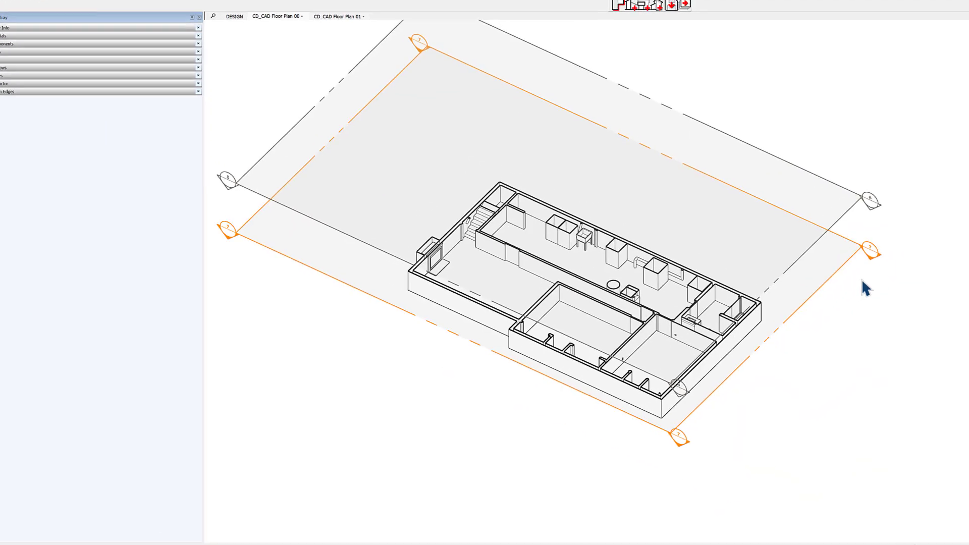
# Move section plane 7 up the blue axis by 28
pyautogui.click(846, 277)
pyautogui.press('m')
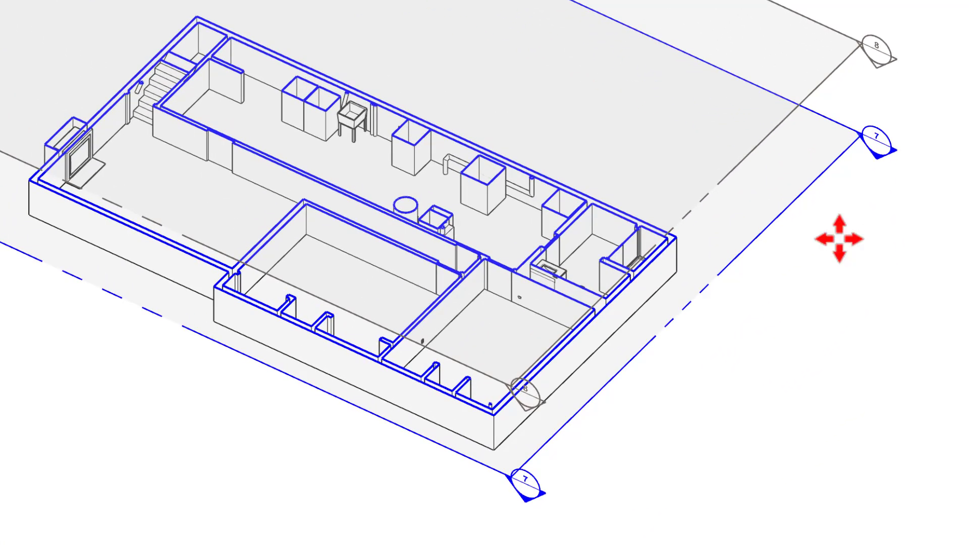
pyautogui.moveTo(839, 239); pyautogui.dragTo(846, 214)
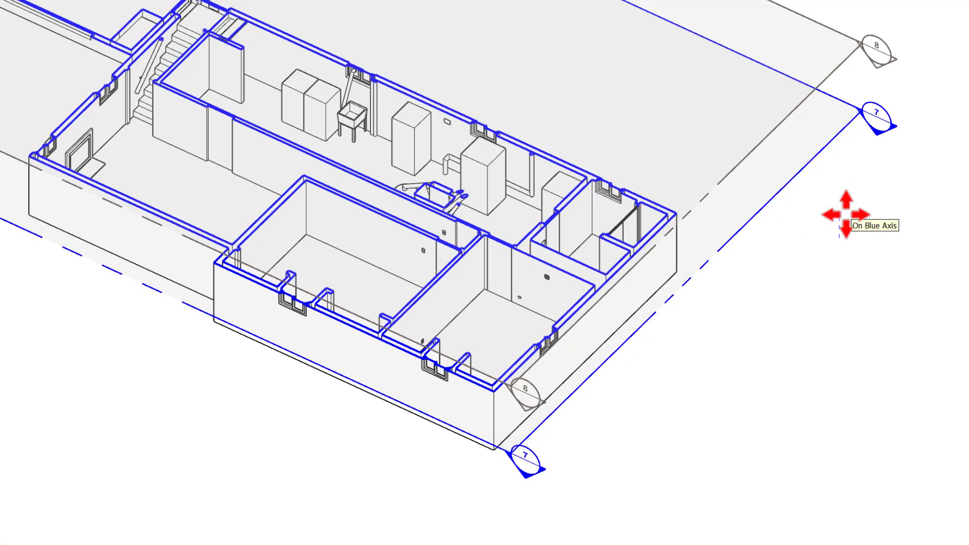
pyautogui.click(846, 215)
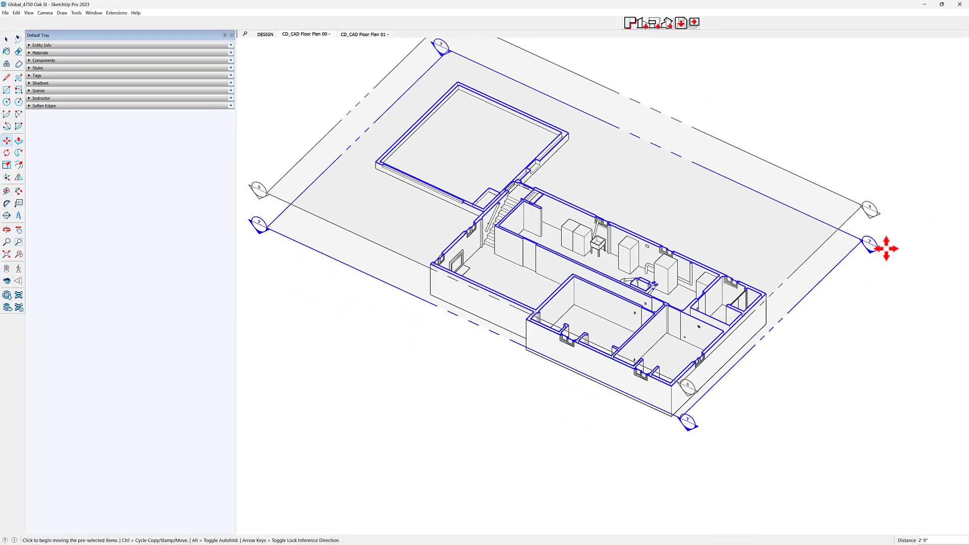
pyautogui.press('Return')
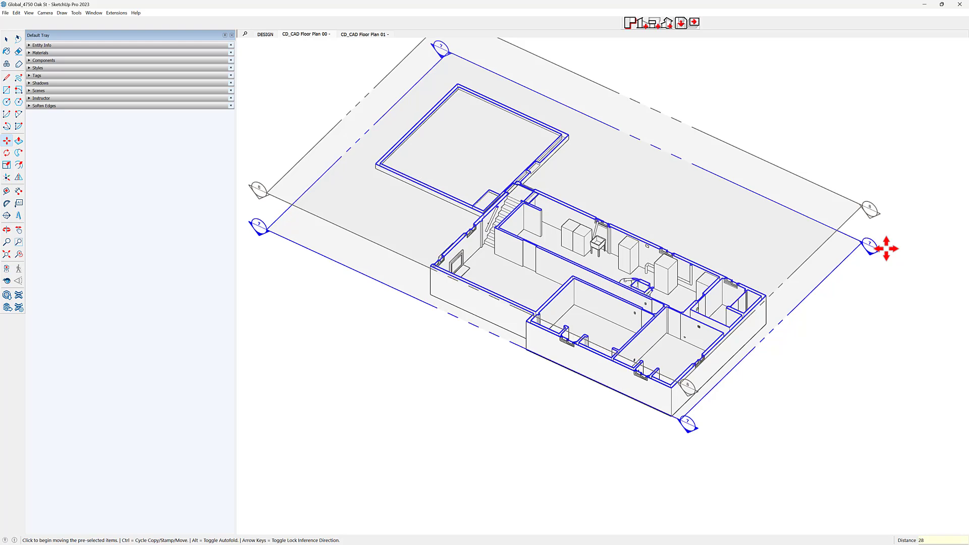
pyautogui.press('space')
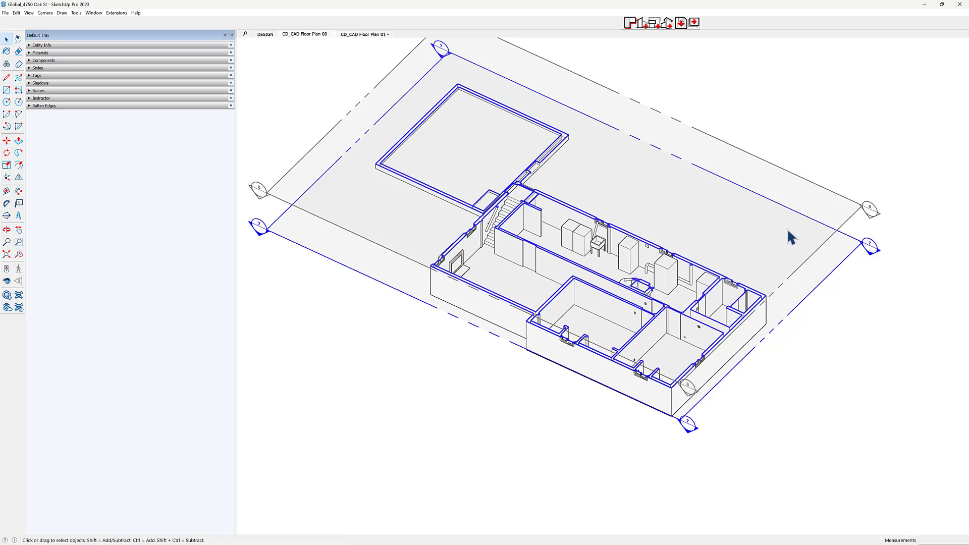
# Return to the Floor Plan 00 scene and save the model
pyautogui.click(304, 35)
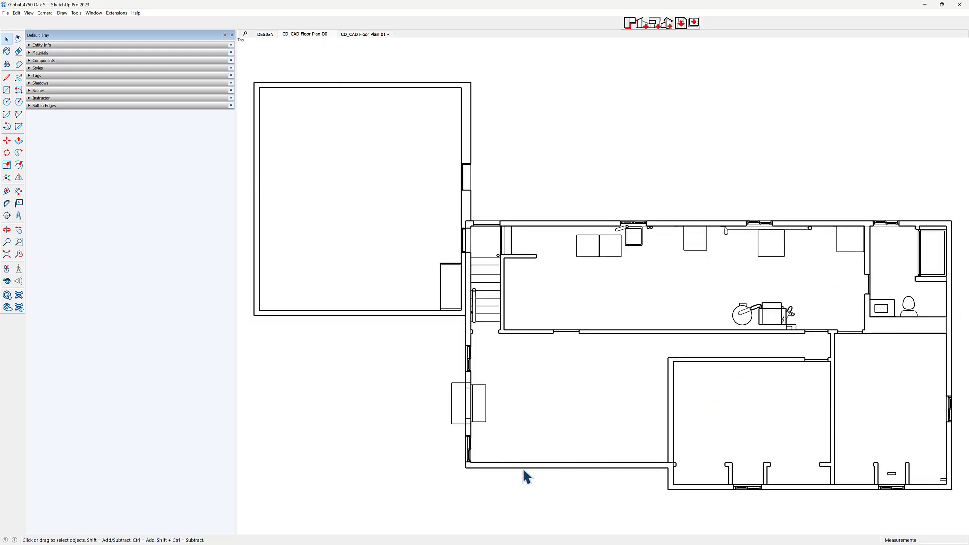
pyautogui.click(5, 13)
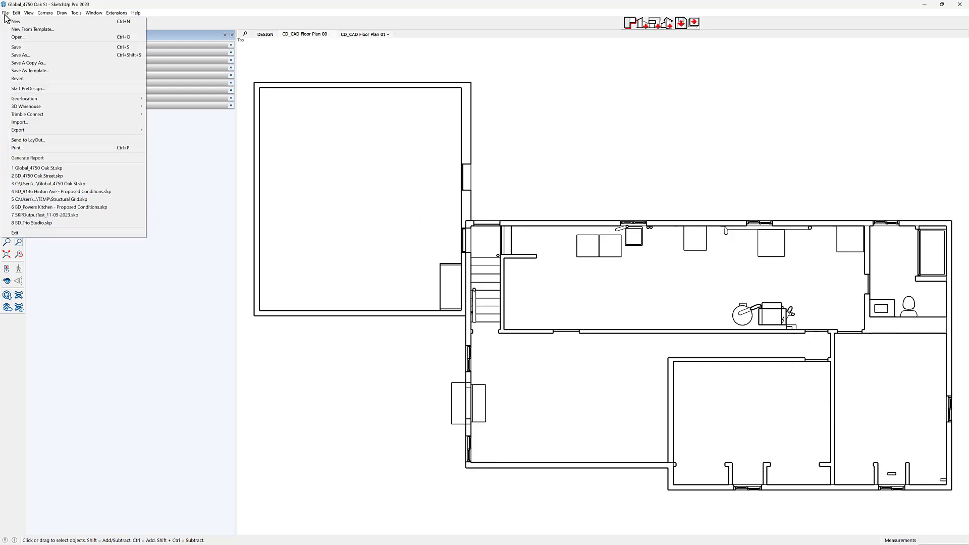
pyautogui.click(43, 49)
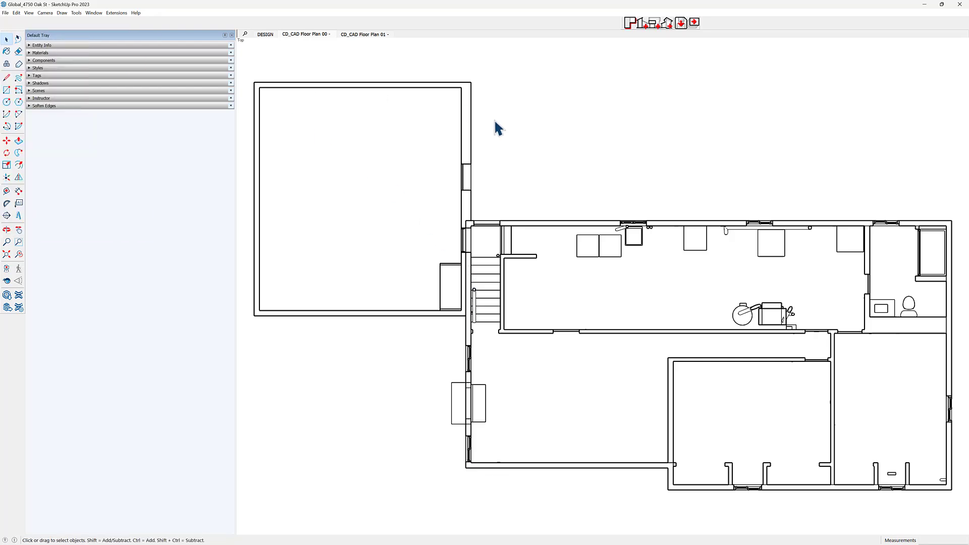
# Switch back to LayOut so the Level 00 viewport picks up the revised model
pyautogui.hotkey('alt', 'Tab')
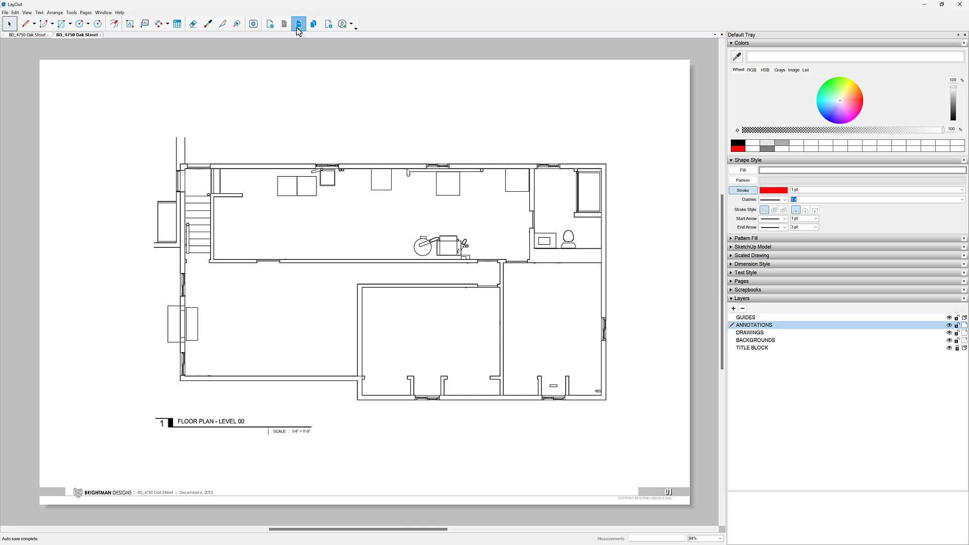
# Flip back and forth between the Level 00 and Level 01 floor plan pages
pyautogui.click(299, 24)
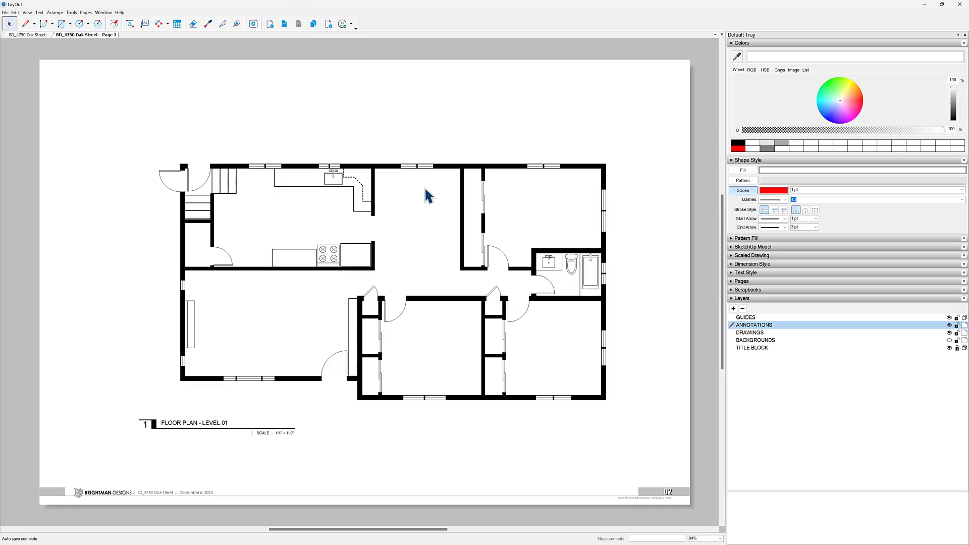
pyautogui.click(283, 25)
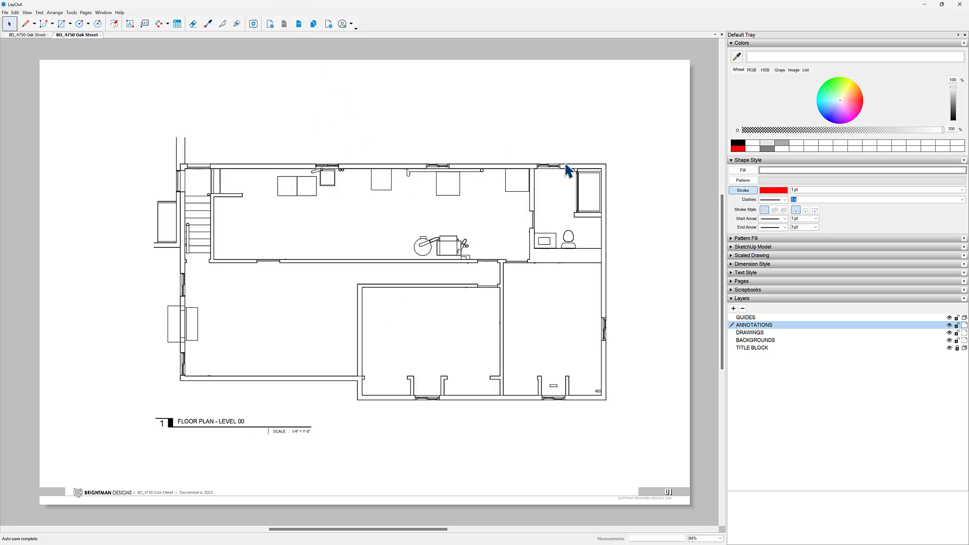
pyautogui.click(299, 25)
pyautogui.click(283, 26)
pyautogui.click(299, 24)
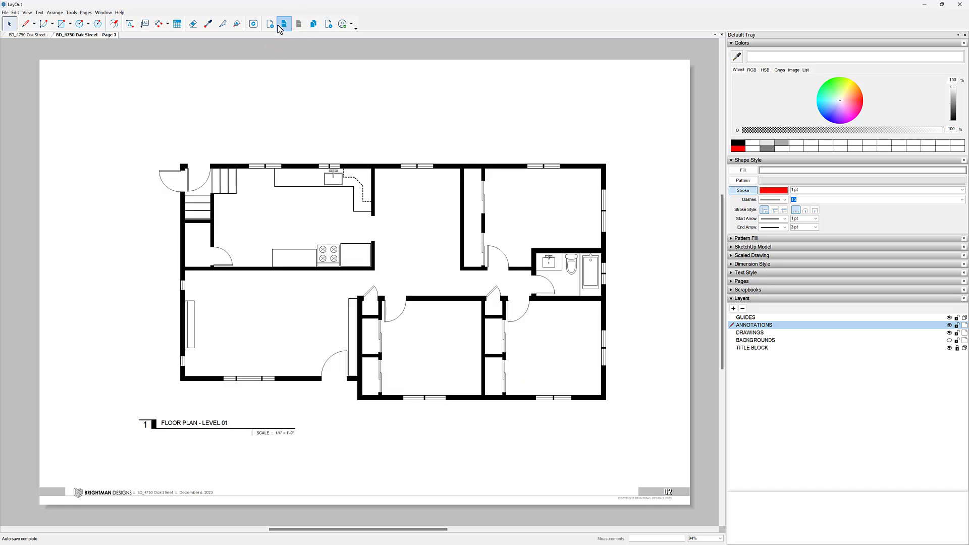
pyautogui.click(281, 27)
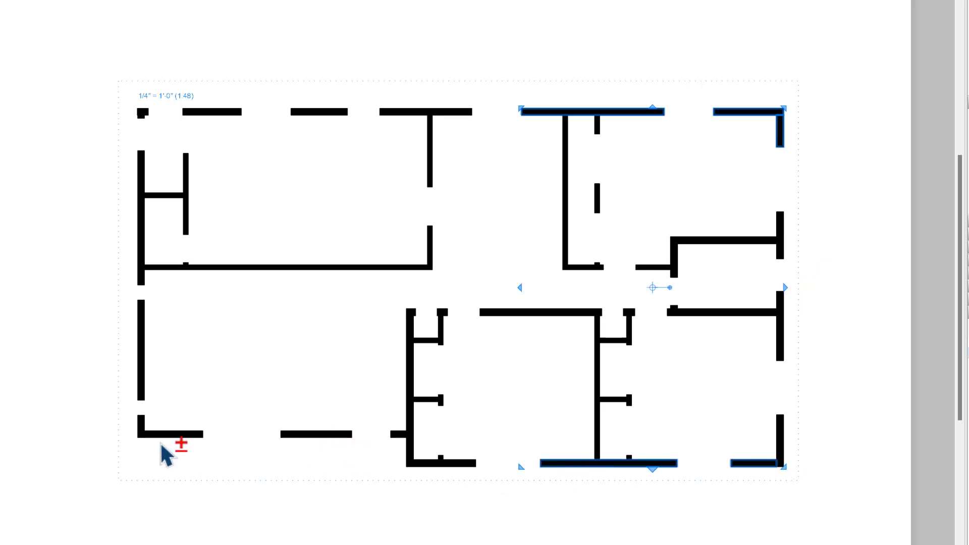
# Select the seven exterior wall pieces: bottom-left, left, two top, two right, middle vertical
pyautogui.keyDown('shift'); pyautogui.click(148, 433); pyautogui.keyUp('shift')
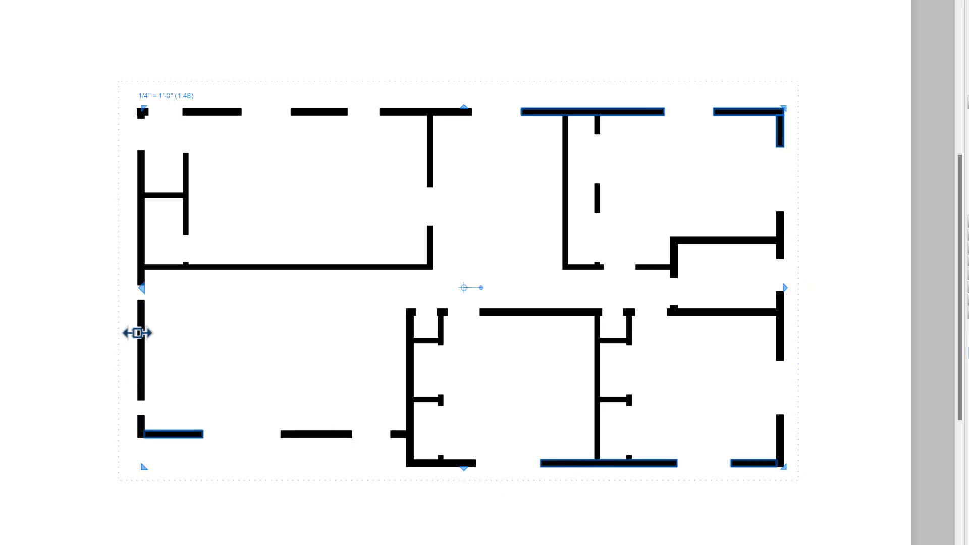
pyautogui.keyDown('shift'); pyautogui.click(146, 339); pyautogui.keyUp('shift')
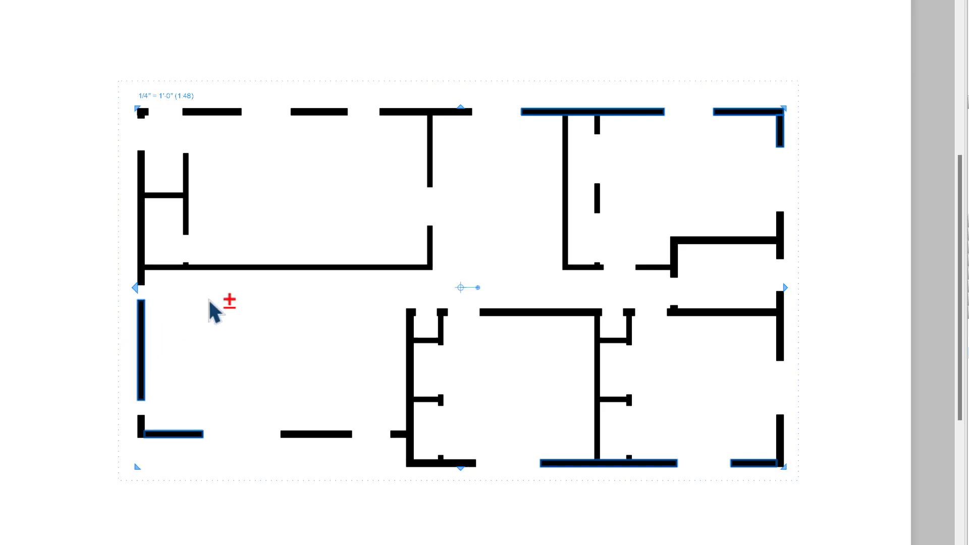
pyautogui.keyDown('shift'); pyautogui.click(397, 112); pyautogui.keyUp('shift')
pyautogui.keyDown('shift'); pyautogui.click(309, 112); pyautogui.keyUp('shift')
pyautogui.keyDown('shift'); pyautogui.click(782, 230); pyautogui.keyUp('shift')
pyautogui.keyDown('shift'); pyautogui.click(781, 351); pyautogui.keyUp('shift')
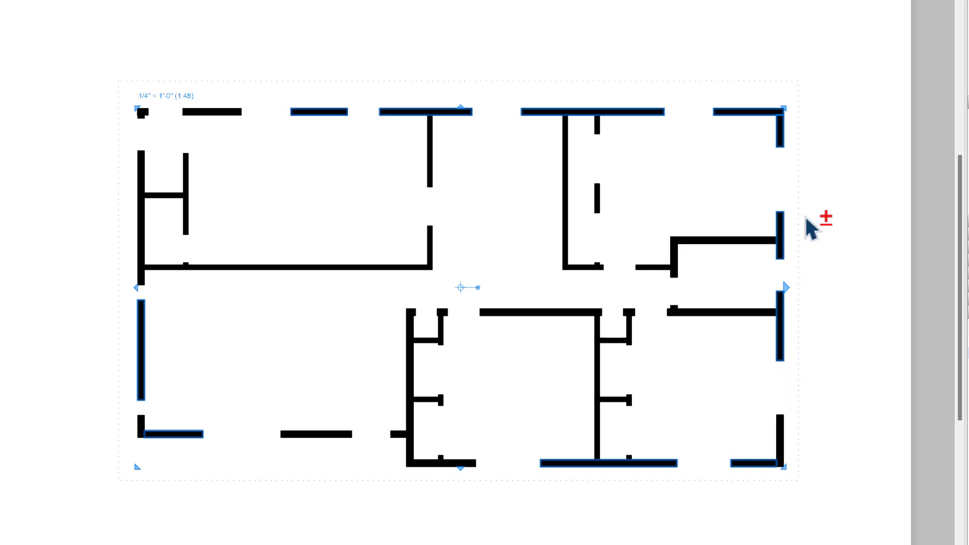
pyautogui.keyDown('shift'); pyautogui.click(410, 368); pyautogui.keyUp('shift')
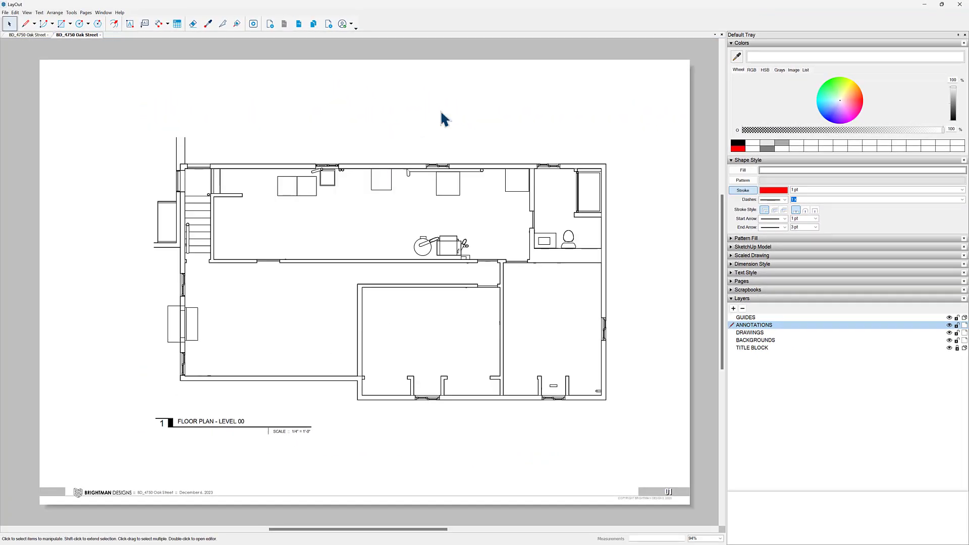
# Paste the wall pieces onto the Level 00 plan and set their fill to 50% opacity
pyautogui.hotkey('ctrl', 'v')
pyautogui.doubleClick(604, 177)
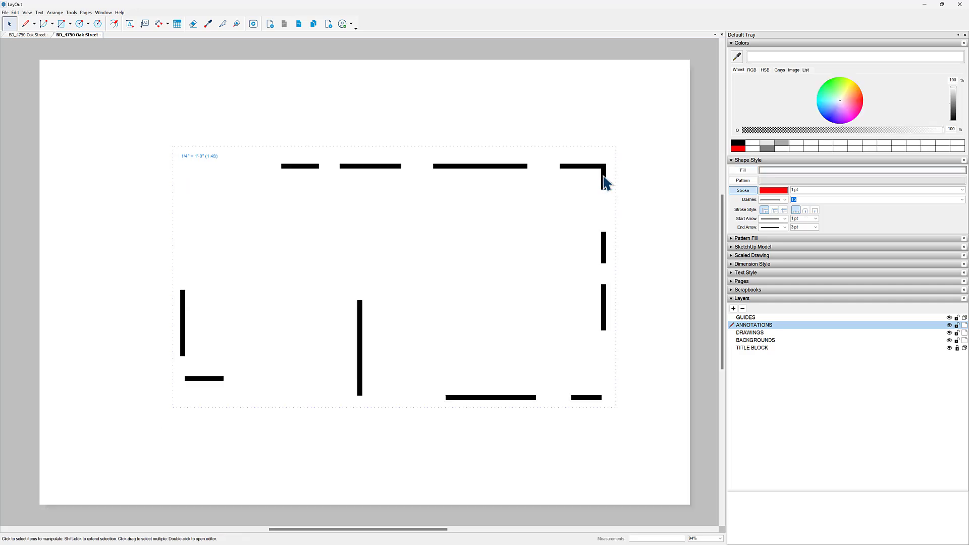
pyautogui.moveTo(643, 130); pyautogui.dragTo(222, 419)
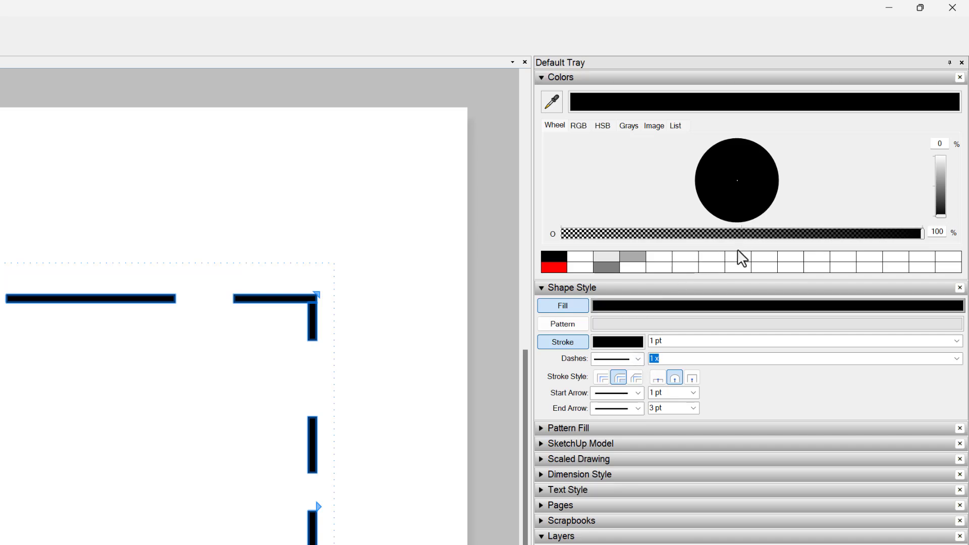
pyautogui.click(741, 233)
pyautogui.press('Escape')
pyautogui.scroll(3, 269, 301)
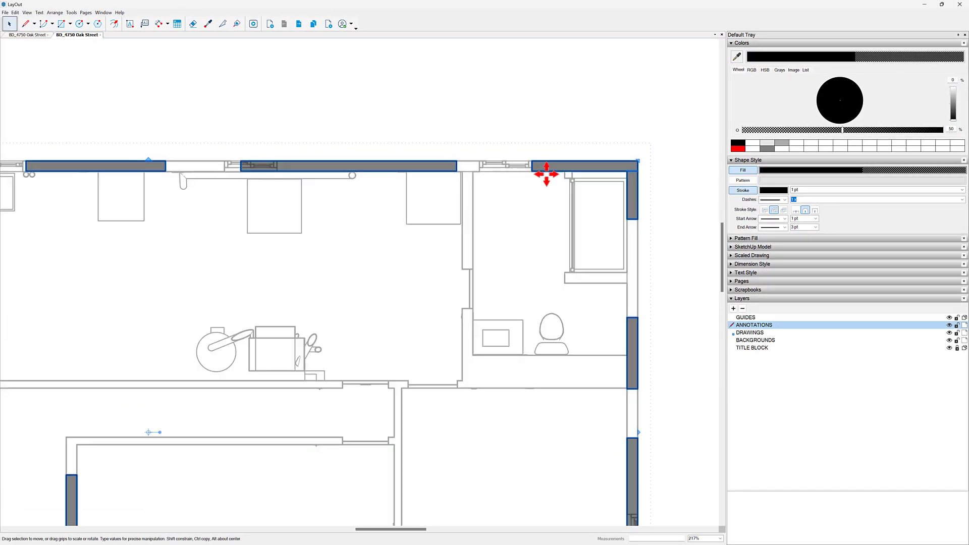
# Stretch the top wall pieces on either side of the window so they meet it
pyautogui.click(546, 174)
pyautogui.scroll(5, 525, 162)
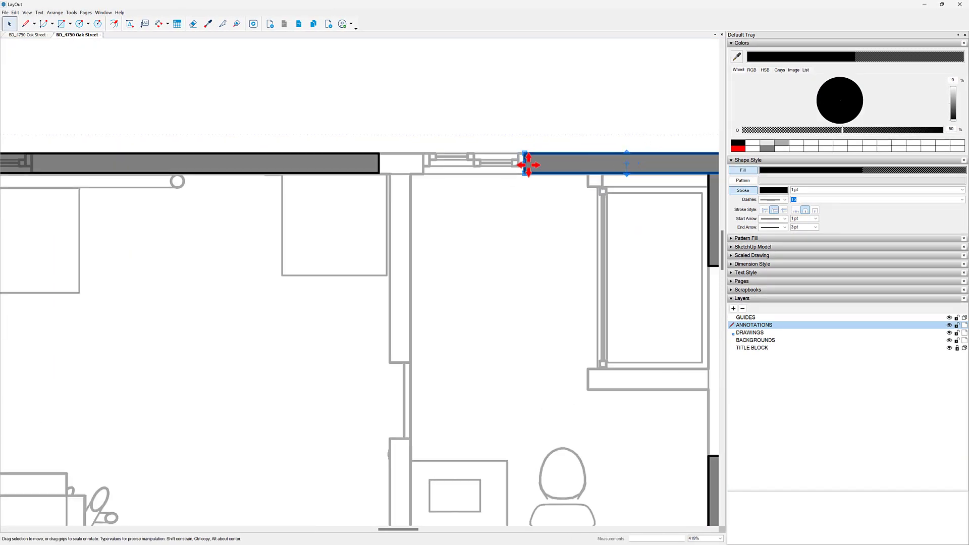
pyautogui.click(310, 163)
pyautogui.moveTo(313, 164); pyautogui.dragTo(376, 179)
pyautogui.scroll(-5, 376, 179)
pyautogui.moveTo(149, 199); pyautogui.dragTo(554, 196, button='middle')
pyautogui.scroll(2, 458, 172)
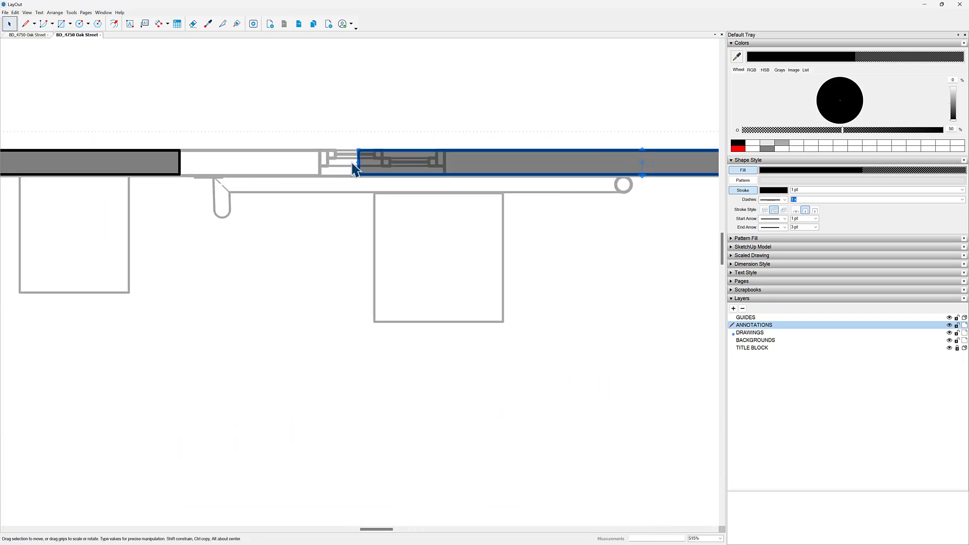
pyautogui.moveTo(357, 163); pyautogui.dragTo(444, 163)
pyautogui.moveTo(180, 166); pyautogui.dragTo(326, 173)
pyautogui.scroll(-2, 327, 173)
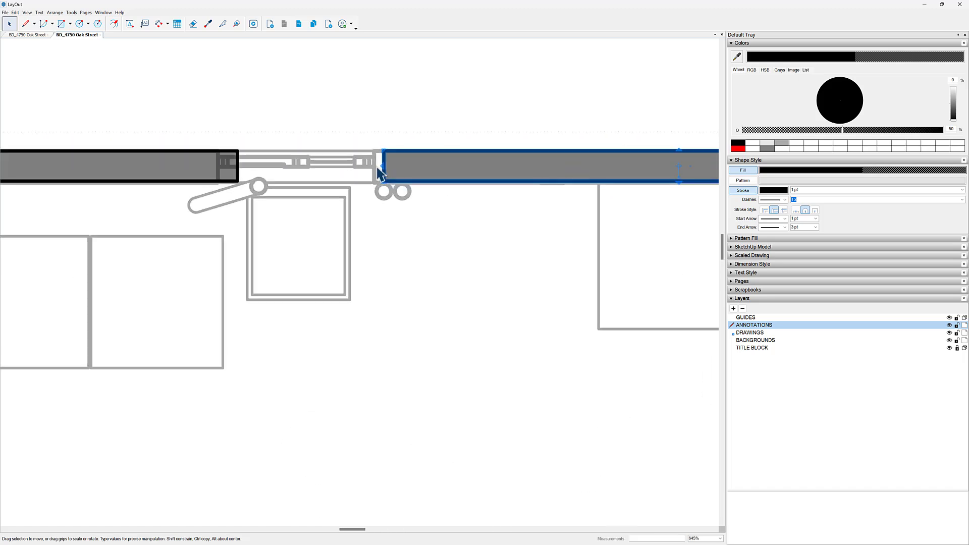
# Extend the left grey wall piece's edge out to the corner
pyautogui.click(227, 167)
pyautogui.scroll(-4, 242, 186)
pyautogui.moveTo(191, 206); pyautogui.dragTo(642, 210, button='middle')
pyautogui.scroll(2, 561, 180)
pyautogui.moveTo(559, 175); pyautogui.dragTo(105, 186)
pyautogui.scroll(-3, 223, 186)
pyautogui.moveTo(250, 287); pyautogui.dragTo(417, 170, button='middle')
pyautogui.scroll(2, 319, 404)
# Resize the grey wall rectangle on the left wall from its top edge
pyautogui.click(320, 391)
pyautogui.scroll(3, 320, 384)
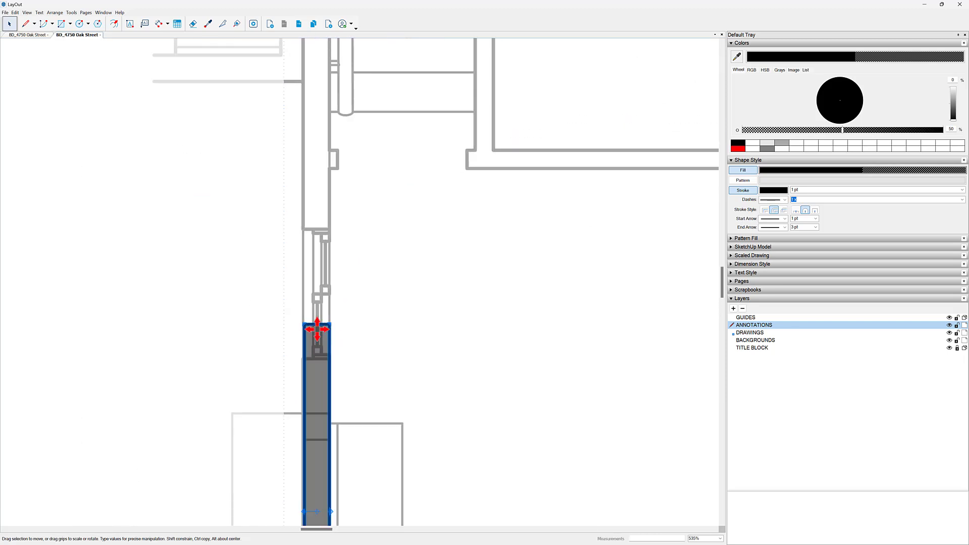
pyautogui.moveTo(331, 349); pyautogui.dragTo(331, 357)
pyautogui.scroll(-4, 321, 136)
pyautogui.moveTo(329, 156); pyautogui.dragTo(339, 92, button='middle')
pyautogui.scroll(4, 337, 335)
pyautogui.moveTo(330, 302); pyautogui.dragTo(330, 302)
pyautogui.scroll(-2, 330, 302)
pyautogui.scroll(4, 375, 362)
pyautogui.moveTo(330, 302); pyautogui.dragTo(350, 234, button='middle')
pyautogui.scroll(-4, 333, 400)
pyautogui.scroll(2, 348, 253)
# Copy the wall piece to a new spot and rescale it to reach the corner
pyautogui.keyDown('ctrl'); pyautogui.moveTo(319, 255); pyautogui.dragTo(323, 357); pyautogui.keyUp('ctrl')
pyautogui.scroll(-3, 329, 336)
pyautogui.scroll(2, 321, 187)
pyautogui.moveTo(321, 185); pyautogui.dragTo(347, 429)
pyautogui.scroll(5, 328, 430)
pyautogui.scroll(-2, 363, 426)
pyautogui.moveTo(368, 460); pyautogui.dragTo(368, 397, button='middle')
# Stretch the small corner piece taller to fill the corner
pyautogui.click(371, 402)
pyautogui.click(325, 360)
pyautogui.moveTo(350, 366); pyautogui.dragTo(354, 416)
pyautogui.scroll(-4, 355, 411)
pyautogui.scroll(-3, 424, 250)
# Shift the long left wall piece up and stretch it to the upper corner
pyautogui.moveTo(436, 187); pyautogui.dragTo(390, 394, button='middle')
pyautogui.scroll(2, 330, 339)
pyautogui.click(331, 358)
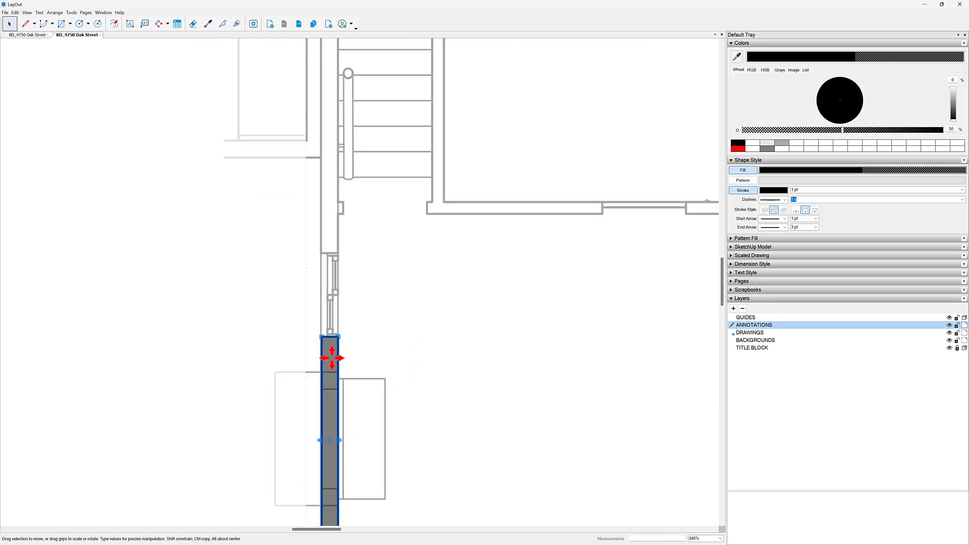
pyautogui.moveTo(320, 358); pyautogui.dragTo(351, 81)
pyautogui.scroll(3, 336, 232)
pyautogui.moveTo(324, 192); pyautogui.dragTo(324, 192)
pyautogui.moveTo(406, 226); pyautogui.dragTo(414, 407, button='middle')
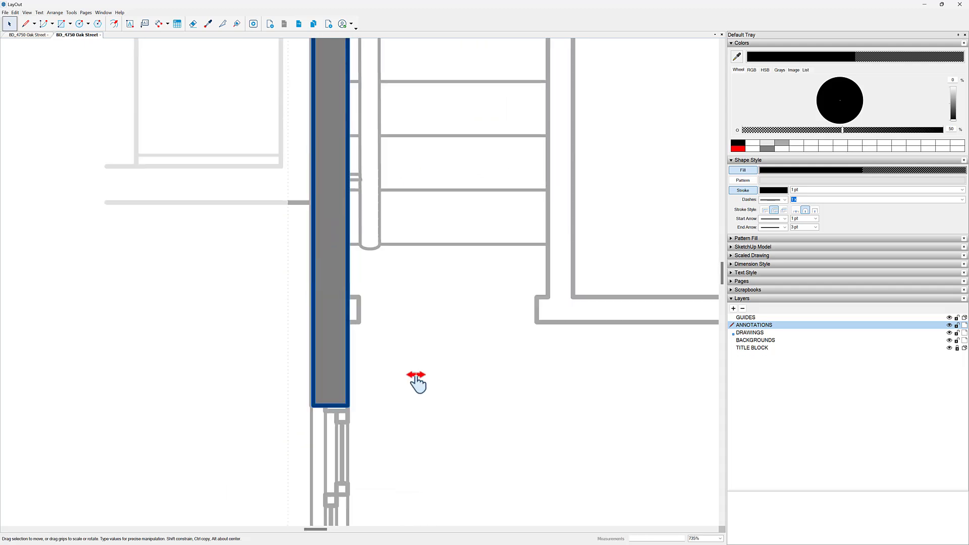
pyautogui.scroll(-3, 376, 167)
pyautogui.moveTo(376, 166); pyautogui.dragTo(363, 405, button='middle')
pyautogui.scroll(2, 343, 329)
pyautogui.moveTo(359, 166); pyautogui.dragTo(359, 97)
pyautogui.moveTo(435, 242); pyautogui.dragTo(470, 487, button='middle')
pyautogui.scroll(3, 372, 347)
pyautogui.moveTo(368, 342); pyautogui.dragTo(391, 180)
pyautogui.scroll(-5, 362, 222)
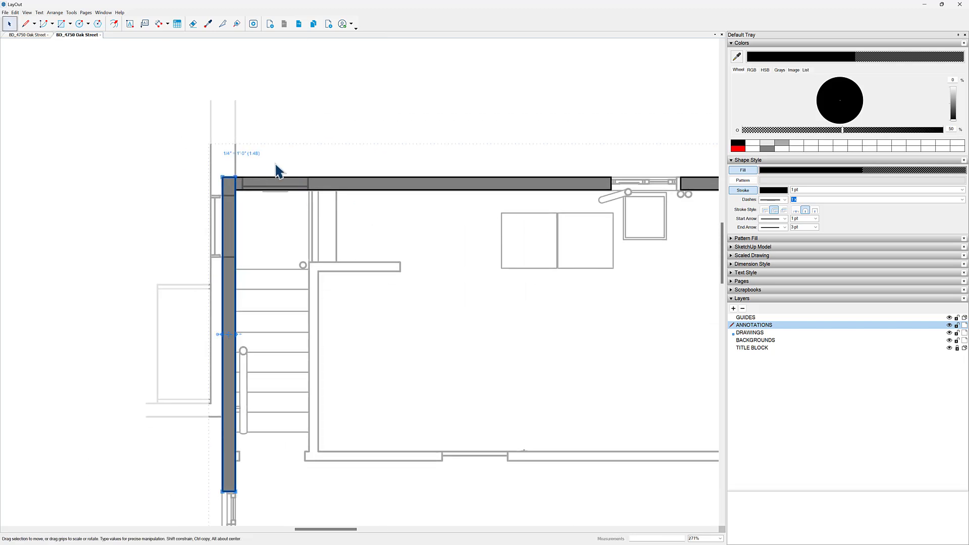
# Pan along the top wall to inspect the remaining wall fills
pyautogui.moveTo(296, 320); pyautogui.dragTo(282, 242, button='middle')
pyautogui.scroll(-1, 556, 246)
pyautogui.moveTo(556, 246); pyautogui.dragTo(411, 274, button='middle')
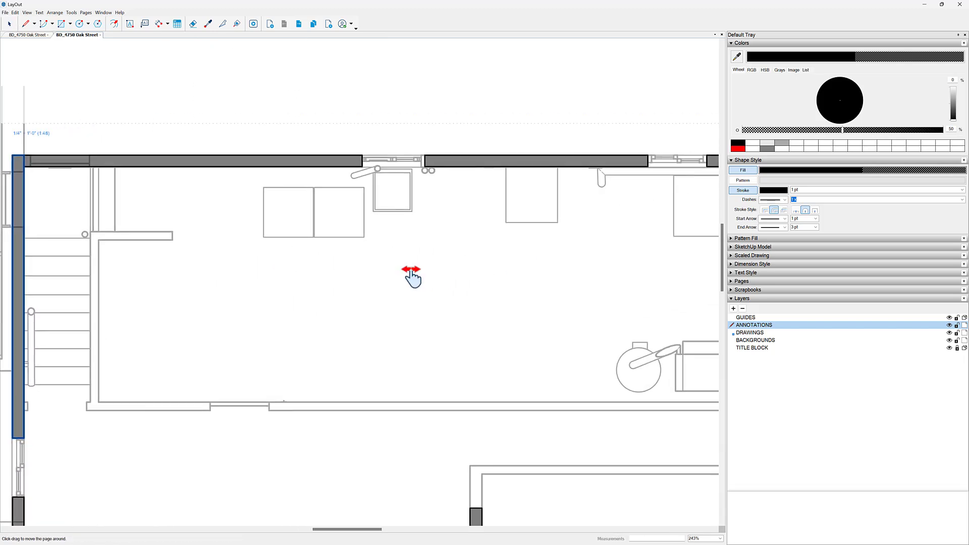
pyautogui.moveTo(675, 179); pyautogui.dragTo(376, 183, button='middle')
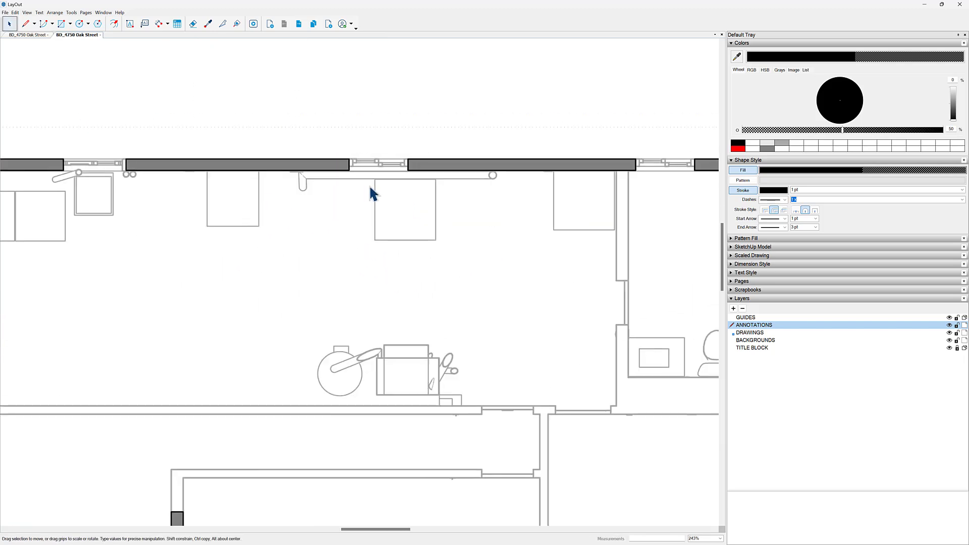
pyautogui.moveTo(544, 205); pyautogui.dragTo(468, 258, button='middle')
# Erase the stray wall fills and stretch the top right wall fill down to the window
pyautogui.press('e')
pyautogui.click(468, 356)
pyautogui.scroll(-2, 468, 322)
pyautogui.press('space')
pyautogui.click(467, 153)
pyautogui.moveTo(467, 156); pyautogui.dragTo(473, 400)
# Copy the wall fill below the window, nudge it down to the window edge, and shorten it
pyautogui.scroll(3, 490, 442)
pyautogui.moveTo(490, 441); pyautogui.dragTo(489, 254, button='middle')
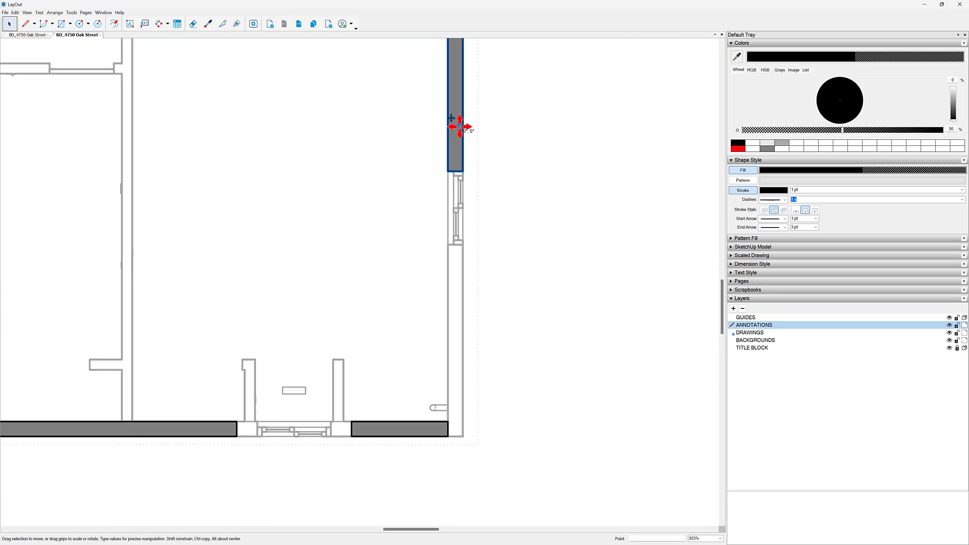
pyautogui.keyDown('ctrl'); pyautogui.moveTo(459, 132); pyautogui.dragTo(492, 518); pyautogui.keyUp('ctrl')
pyautogui.hotkey('shift', 'Down')
pyautogui.hotkey('shift', 'Down')
pyautogui.hotkey('shift', 'Down')
pyautogui.hotkey('shift', 'Down')
pyautogui.hotkey('shift', 'Down')
pyautogui.hotkey('shift', 'Down')
pyautogui.hotkey('shift', 'Down')
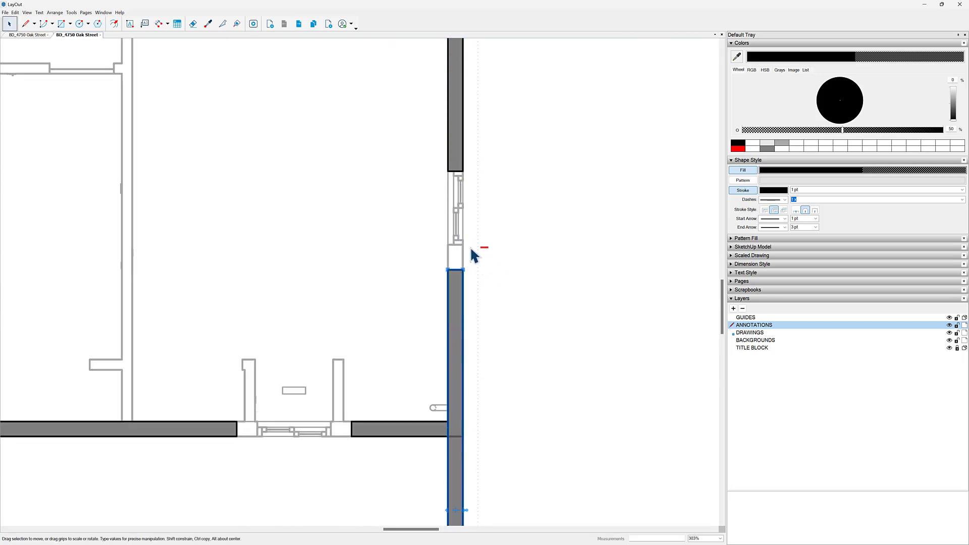
pyautogui.scroll(3, 469, 250)
pyautogui.scroll(-4, 453, 261)
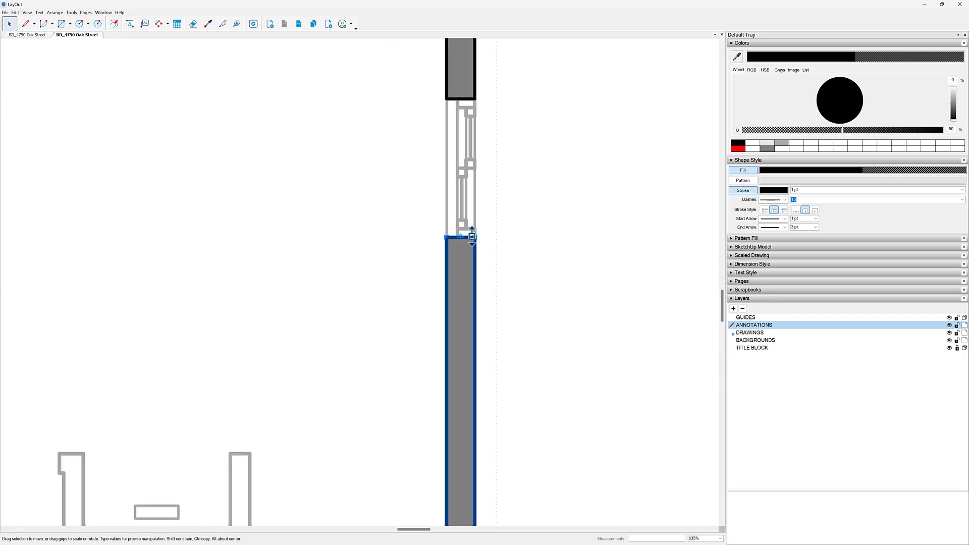
pyautogui.moveTo(516, 472); pyautogui.dragTo(510, 275)
# Stretch the wall fills on both sides of the bottom window to meet the window jambs
pyautogui.click(463, 265)
pyautogui.scroll(4, 506, 247)
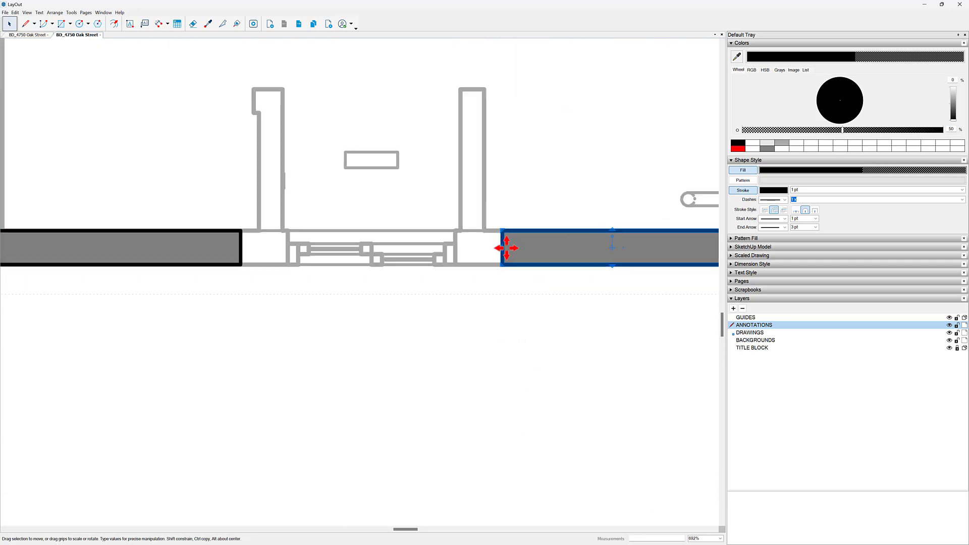
pyautogui.click(238, 248)
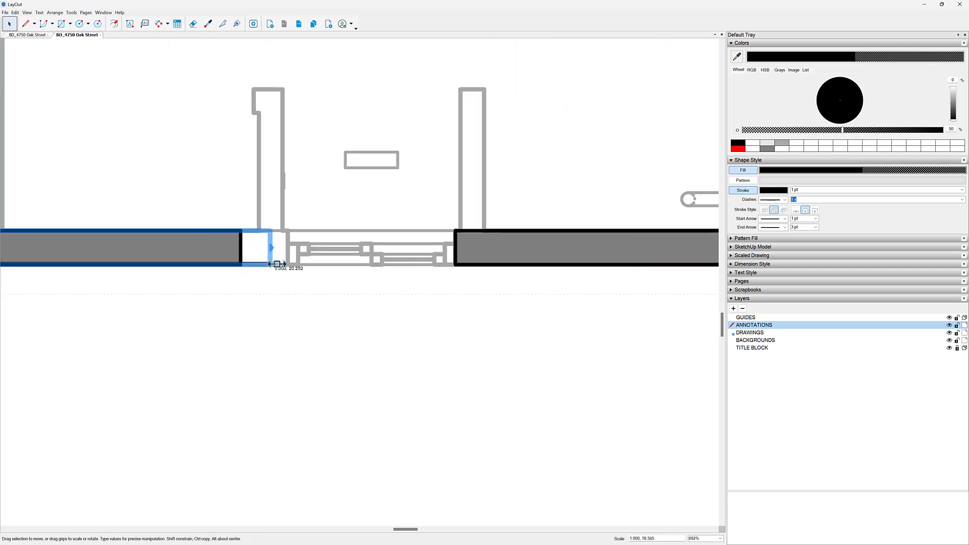
pyautogui.moveTo(280, 264); pyautogui.dragTo(287, 264)
pyautogui.scroll(-3, 287, 268)
pyautogui.moveTo(275, 270); pyautogui.dragTo(467, 288, button='middle')
pyautogui.scroll(2, 468, 289)
pyautogui.moveTo(420, 243); pyautogui.dragTo(384, 256)
# Move a bottom wall fill left to the opening and extend its left end to the vertical wall
pyautogui.moveTo(190, 276); pyautogui.dragTo(402, 286, button='middle')
pyautogui.scroll(-1, 403, 286)
pyautogui.scroll(-3, 403, 286)
pyautogui.moveTo(589, 285); pyautogui.dragTo(374, 272, button='middle')
pyautogui.moveTo(382, 269); pyautogui.dragTo(167, 273)
pyautogui.scroll(7, 238, 273)
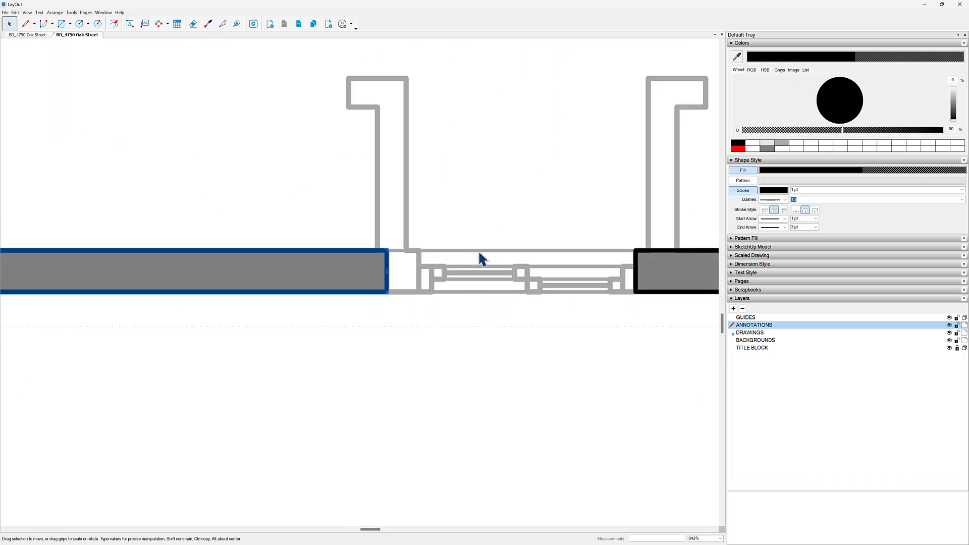
pyautogui.scroll(2, 478, 250)
pyautogui.moveTo(346, 282); pyautogui.dragTo(370, 286)
pyautogui.scroll(-9, 488, 298)
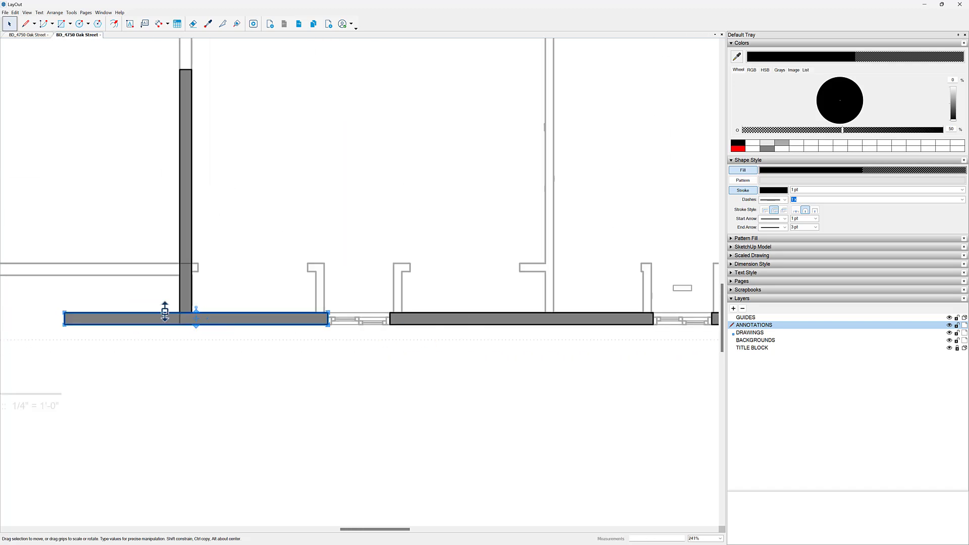
pyautogui.scroll(2, 64, 320)
pyautogui.moveTo(65, 320); pyautogui.dragTo(233, 320)
# Stretch the vertical wall fill's top up to the inner corner
pyautogui.scroll(-4, 411, 401)
pyautogui.scroll(2, 403, 241)
pyautogui.scroll(2, 392, 239)
pyautogui.click(392, 239)
pyautogui.moveTo(394, 229); pyautogui.dragTo(411, 188)
# Extend the lower-left bottom wall fill right to the interior wall, then go to the Level 01 page
pyautogui.scroll(-3, 415, 191)
pyautogui.moveTo(299, 342); pyautogui.dragTo(448, 263, button='middle')
pyautogui.click(254, 309)
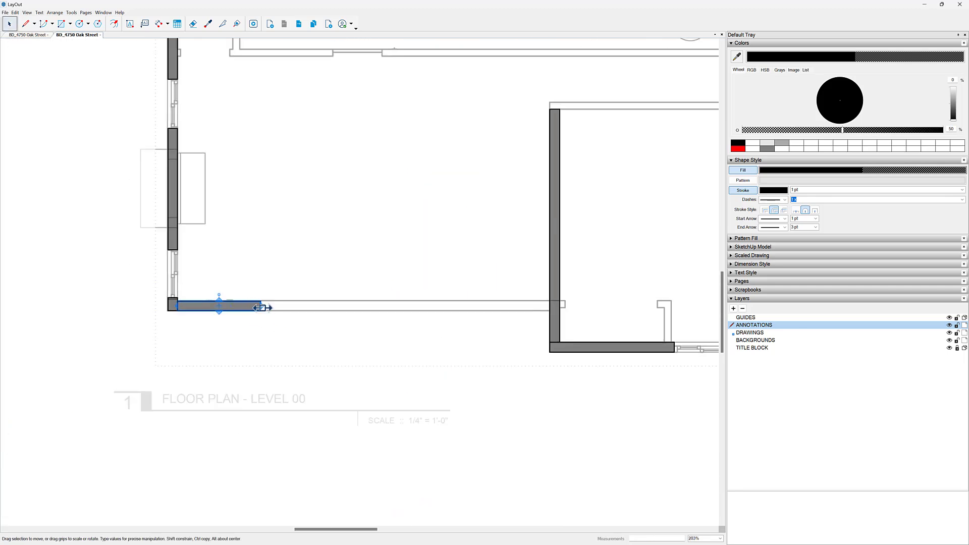
pyautogui.moveTo(262, 308); pyautogui.dragTo(551, 307)
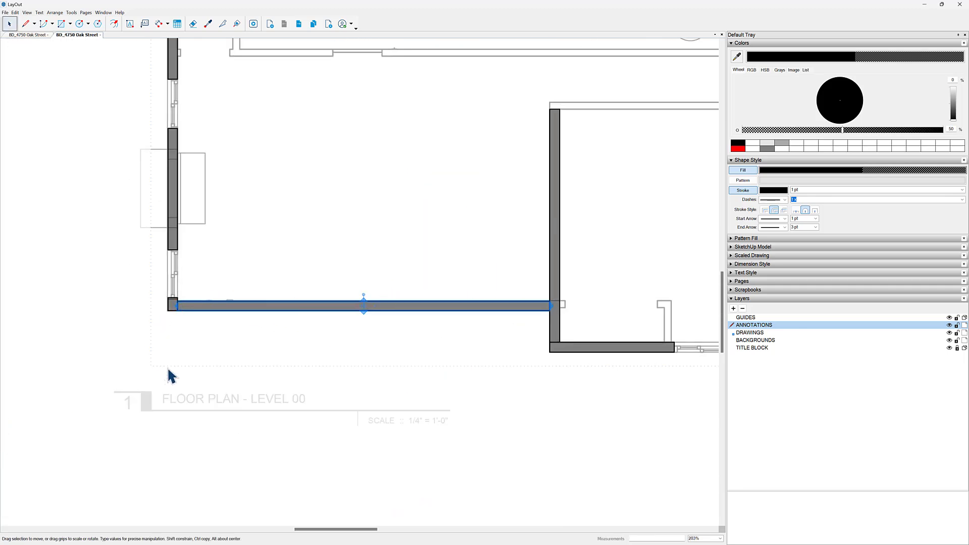
pyautogui.scroll(-4, 293, 359)
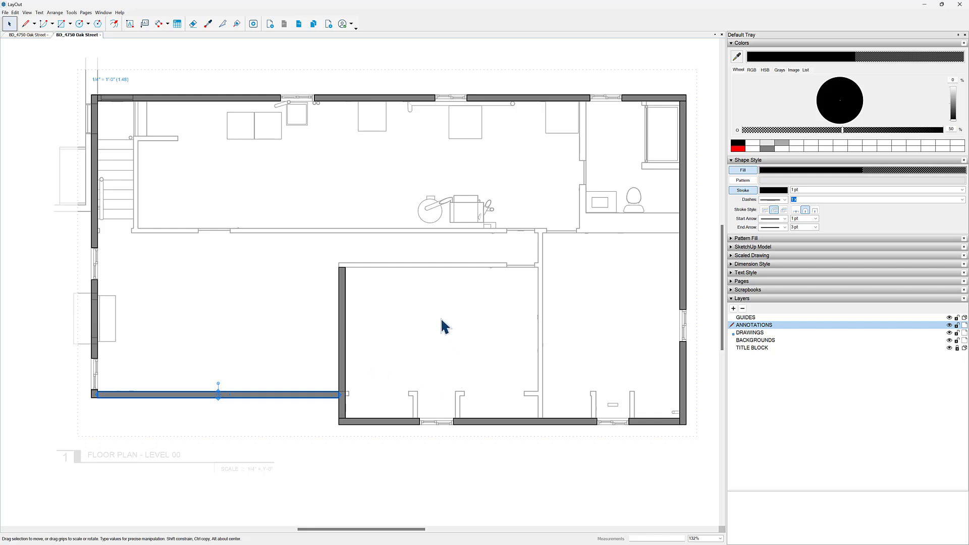
pyautogui.click(298, 23)
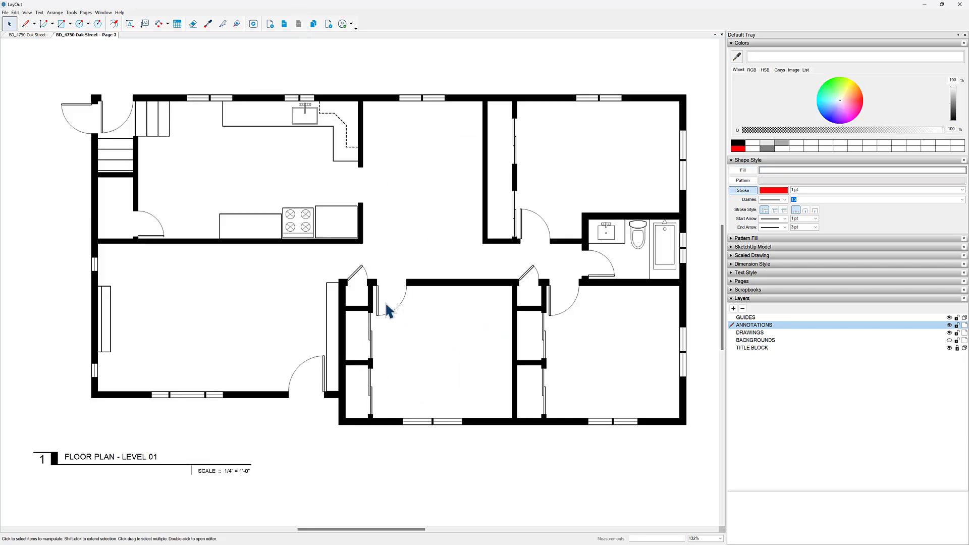
# Copy the L-shaped wall piece from the Level 01 wall group and return to Level 00
pyautogui.scroll(4, 381, 308)
pyautogui.click(374, 280)
pyautogui.doubleClick(375, 290)
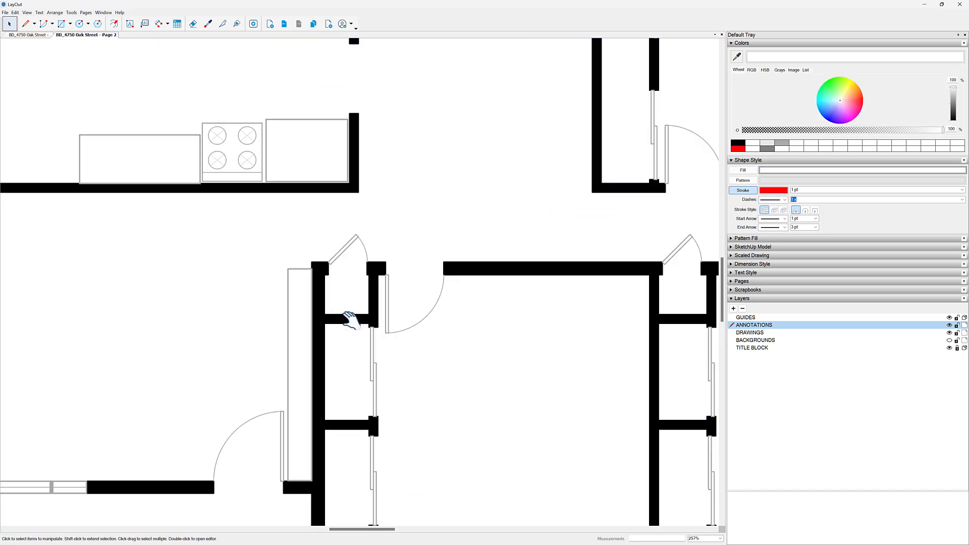
pyautogui.click(369, 320)
pyautogui.click(429, 314)
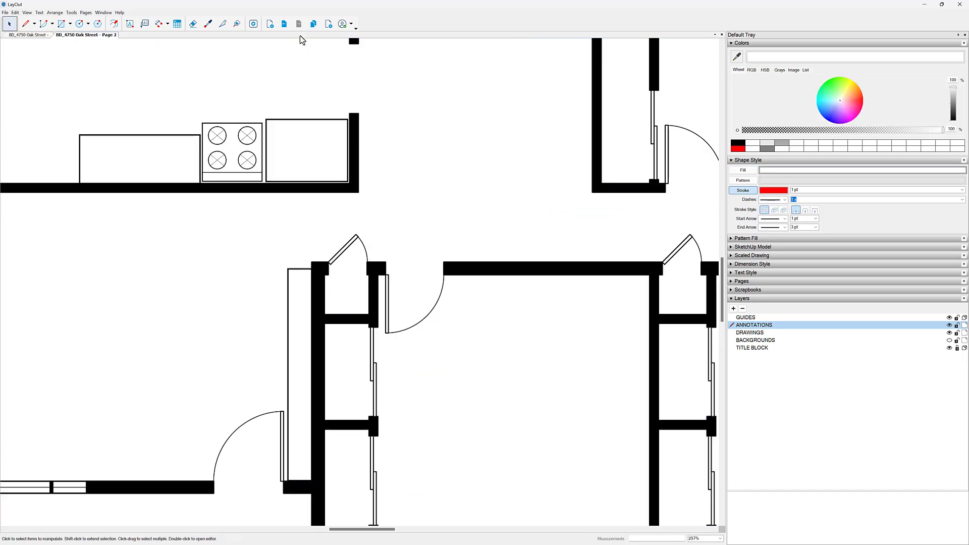
# Paste the L piece into the Level 00 wall group and give it the grey wall style
pyautogui.click(284, 23)
pyautogui.scroll(-2, 378, 241)
pyautogui.doubleClick(341, 257)
pyautogui.hotkey('ctrl', 'v')
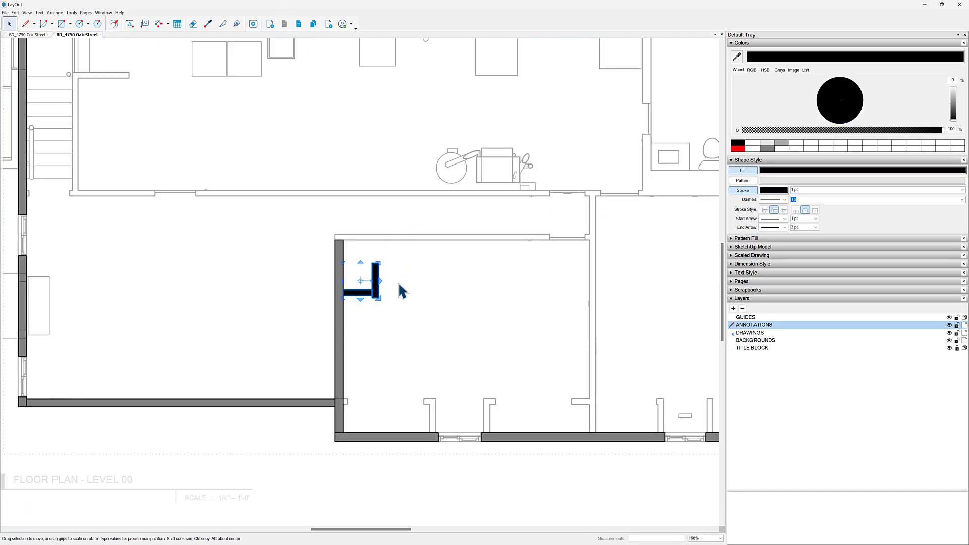
pyautogui.scroll(-3, 401, 283)
pyautogui.scroll(5, 399, 298)
pyautogui.press('s')
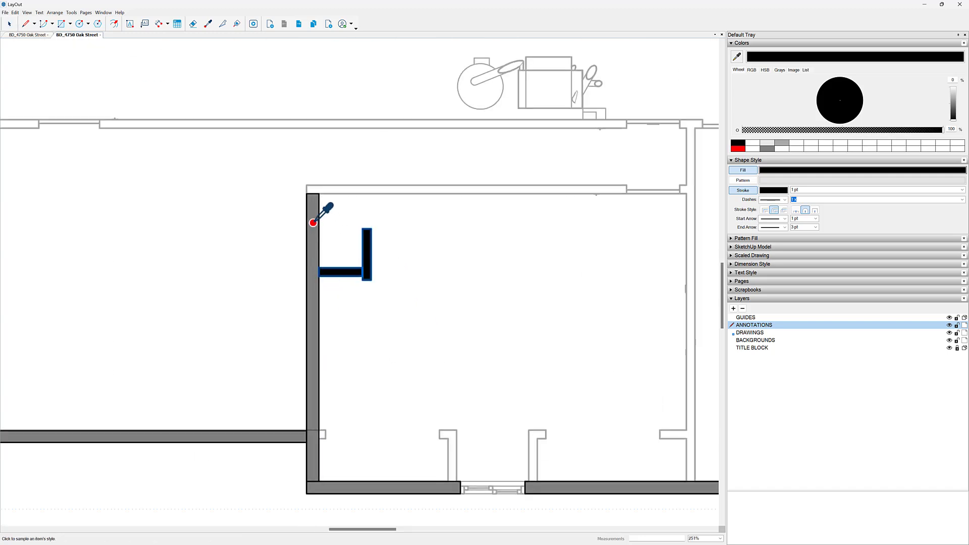
pyautogui.click(313, 222)
pyautogui.press('space')
# Move the L piece's horizontal bar to the room's top-left corner and stretch it along the top wall
pyautogui.scroll(-3, 371, 283)
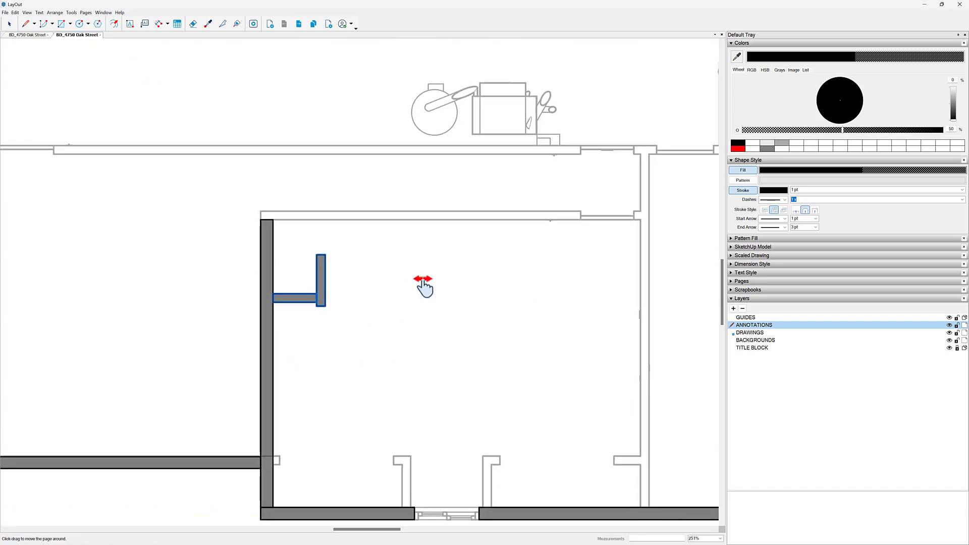
pyautogui.scroll(6, 283, 295)
pyautogui.click(272, 300)
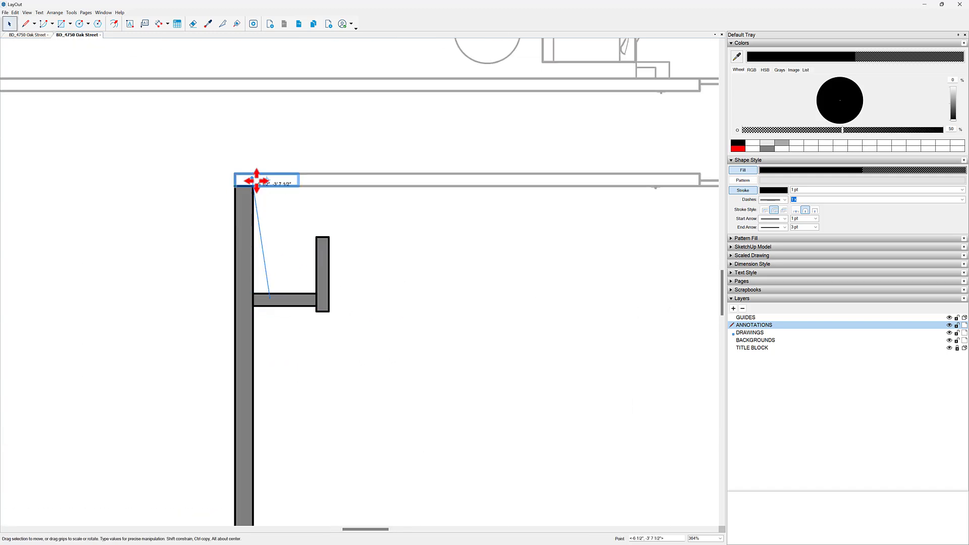
pyautogui.scroll(-3, 302, 183)
pyautogui.moveTo(257, 181); pyautogui.dragTo(624, 188)
pyautogui.moveTo(646, 229); pyautogui.dragTo(370, 260, button='middle')
pyautogui.scroll(-2, 381, 228)
pyautogui.moveTo(141, 304); pyautogui.dragTo(227, 288, button='middle')
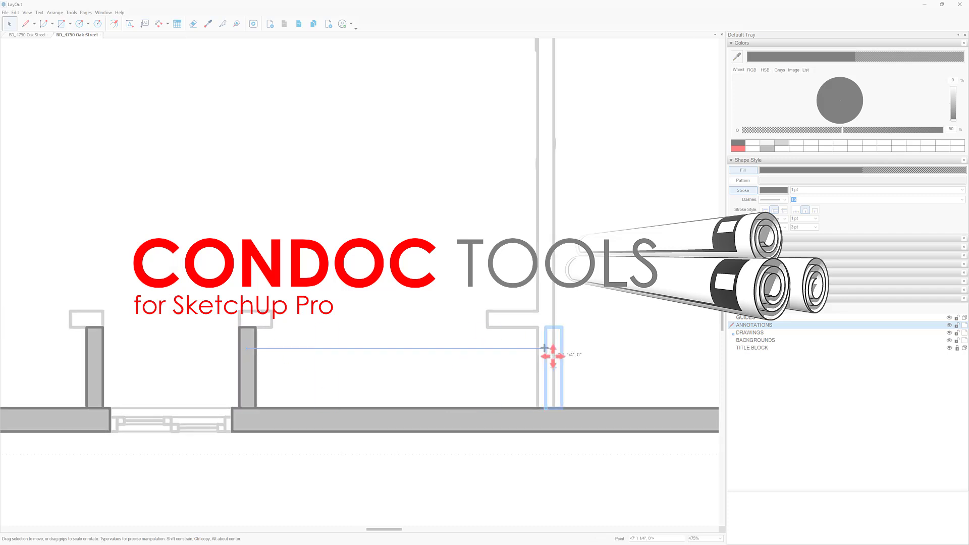
# Fill the door-jamb boxes with grey pieces copied down from the top wall bar
pyautogui.scroll(-2, 536, 308)
pyautogui.click(244, 108)
pyautogui.moveTo(242, 109); pyautogui.dragTo(258, 401)
pyautogui.scroll(2, 367, 406)
pyautogui.scroll(-2, 265, 336)
pyautogui.moveTo(536, 334); pyautogui.dragTo(288, 334)
pyautogui.scroll(6, 268, 334)
pyautogui.moveTo(368, 329); pyautogui.dragTo(407, 329)
pyautogui.scroll(-2, 403, 329)
pyautogui.moveTo(386, 325); pyautogui.dragTo(195, 326, button='middle')
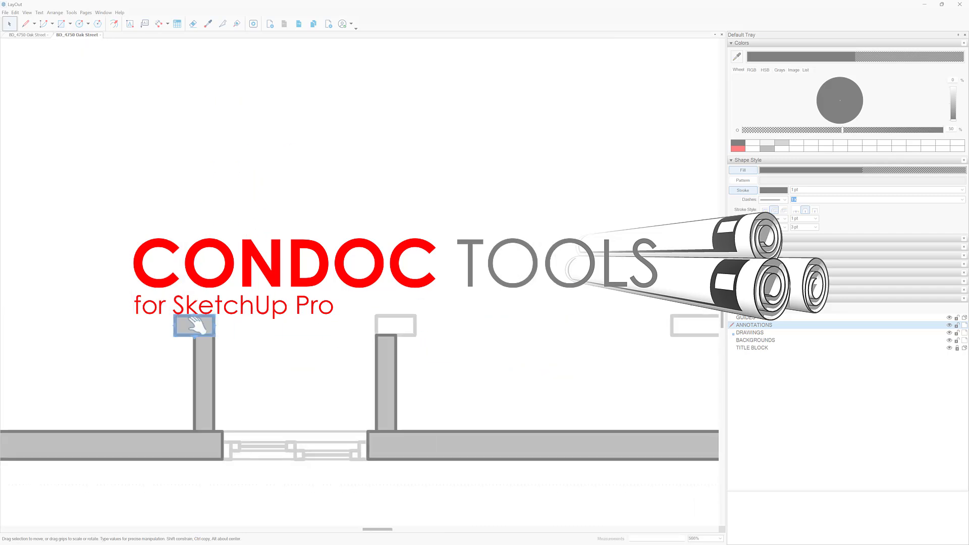
pyautogui.keyDown('ctrl'); pyautogui.moveTo(196, 326); pyautogui.dragTo(397, 326); pyautogui.keyUp('ctrl')
pyautogui.moveTo(503, 349); pyautogui.dragTo(362, 348, button='middle')
pyautogui.scroll(3, 606, 338)
pyautogui.keyDown('ctrl'); pyautogui.moveTo(255, 330); pyautogui.dragTo(565, 324); pyautogui.keyUp('ctrl')
# Stretch the wall post upward and extend the top jamb pieces across the wall
pyautogui.click(582, 356)
pyautogui.scroll(-5, 444, 480)
pyautogui.moveTo(482, 434); pyautogui.dragTo(476, 185)
pyautogui.scroll(3, 463, 160)
pyautogui.moveTo(477, 109); pyautogui.dragTo(488, 276, button='middle')
pyautogui.scroll(2, 494, 344)
pyautogui.keyDown('ctrl'); pyautogui.moveTo(494, 353); pyautogui.dragTo(549, 171); pyautogui.keyUp('ctrl')
pyautogui.scroll(-2, 600, 209)
pyautogui.moveTo(605, 218); pyautogui.dragTo(331, 249, button='middle')
pyautogui.keyDown('ctrl'); pyautogui.moveTo(257, 214); pyautogui.dragTo(465, 214); pyautogui.keyUp('ctrl')
pyautogui.click(268, 214)
pyautogui.moveTo(253, 214); pyautogui.dragTo(528, 207, button='middle')
pyautogui.scroll(-5, 525, 208)
pyautogui.moveTo(521, 207); pyautogui.dragTo(224, 250)
# Copy a wall piece across the exterior wall and trim it to a small piece
pyautogui.moveTo(224, 251); pyautogui.dragTo(349, 255, button='middle')
pyautogui.scroll(-2, 349, 255)
pyautogui.keyDown('ctrl'); pyautogui.moveTo(383, 257); pyautogui.dragTo(10, 264); pyautogui.keyUp('ctrl')
pyautogui.scroll(3, 170, 276)
pyautogui.moveTo(244, 287); pyautogui.dragTo(407, 292, button='middle')
pyautogui.moveTo(83, 248); pyautogui.dragTo(415, 256)
pyautogui.scroll(3, 442, 255)
pyautogui.keyDown('ctrl'); pyautogui.moveTo(381, 233); pyautogui.dragTo(258, 232); pyautogui.keyUp('ctrl')
# Place a copied wall piece beside the stairs and shorten it to fit
pyautogui.moveTo(496, 238); pyautogui.dragTo(266, 239)
pyautogui.moveTo(472, 245); pyautogui.dragTo(348, 321, button='middle')
pyautogui.scroll(-2, 348, 322)
pyautogui.keyDown('ctrl'); pyautogui.moveTo(328, 316); pyautogui.dragTo(340, 127); pyautogui.keyUp('ctrl')
pyautogui.scroll(4, 382, 127)
pyautogui.moveTo(544, 128); pyautogui.dragTo(404, 137)
pyautogui.moveTo(222, 235); pyautogui.dragTo(384, 238, button='middle')
pyautogui.scroll(-6, 383, 237)
pyautogui.moveTo(513, 325); pyautogui.dragTo(374, 289, button='middle')
pyautogui.scroll(4, 282, 199)
# Rotate a copy of the wall piece, set it beside the stairs, and extend it to the right wall
pyautogui.keyDown('ctrl'); pyautogui.moveTo(243, 177); pyautogui.dragTo(331, 158); pyautogui.keyUp('ctrl')
pyautogui.scroll(3, 331, 158)
pyautogui.moveTo(273, 166); pyautogui.dragTo(500, 234, button='middle')
pyautogui.moveTo(396, 178); pyautogui.dragTo(340, 335)
pyautogui.scroll(-4, 330, 116)
pyautogui.moveTo(631, 338); pyautogui.dragTo(356, 281, button='middle')
pyautogui.scroll(2, 356, 281)
pyautogui.moveTo(356, 283); pyautogui.dragTo(364, 260)
pyautogui.scroll(5, 374, 277)
pyautogui.scroll(-4, 358, 274)
# Copy the wall piece upward and stretch it to fill the left wall
pyautogui.moveTo(509, 266); pyautogui.dragTo(362, 264, button='middle')
pyautogui.moveTo(362, 272); pyautogui.dragTo(362, 244)
pyautogui.scroll(2, 362, 243)
pyautogui.moveTo(362, 243); pyautogui.dragTo(490, 252, button='middle')
pyautogui.keyDown('ctrl'); pyautogui.moveTo(588, 284); pyautogui.dragTo(233, 221); pyautogui.keyUp('ctrl')
pyautogui.scroll(4, 218, 188)
pyautogui.moveTo(237, 191); pyautogui.dragTo(303, 280, button='middle')
pyautogui.moveTo(302, 281); pyautogui.dragTo(302, 179)
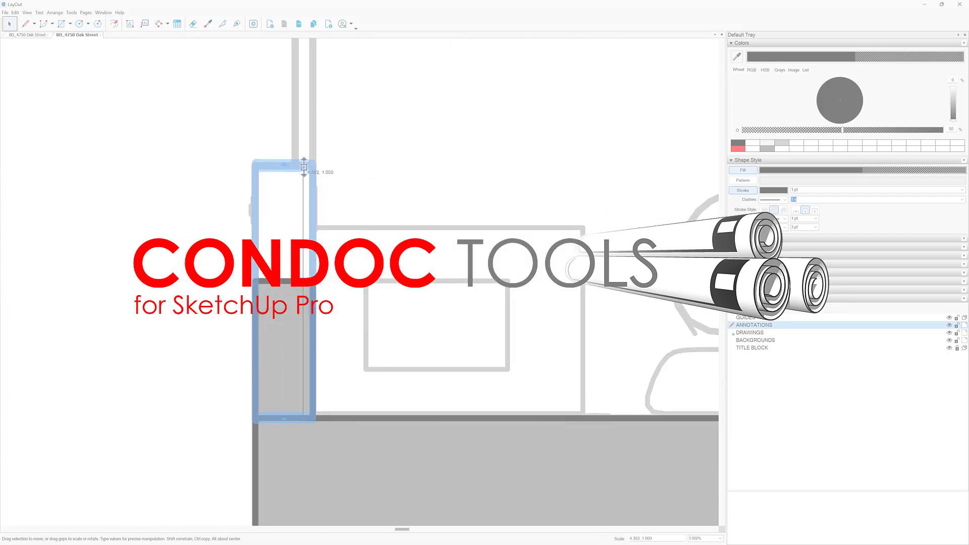
pyautogui.scroll(-5, 302, 179)
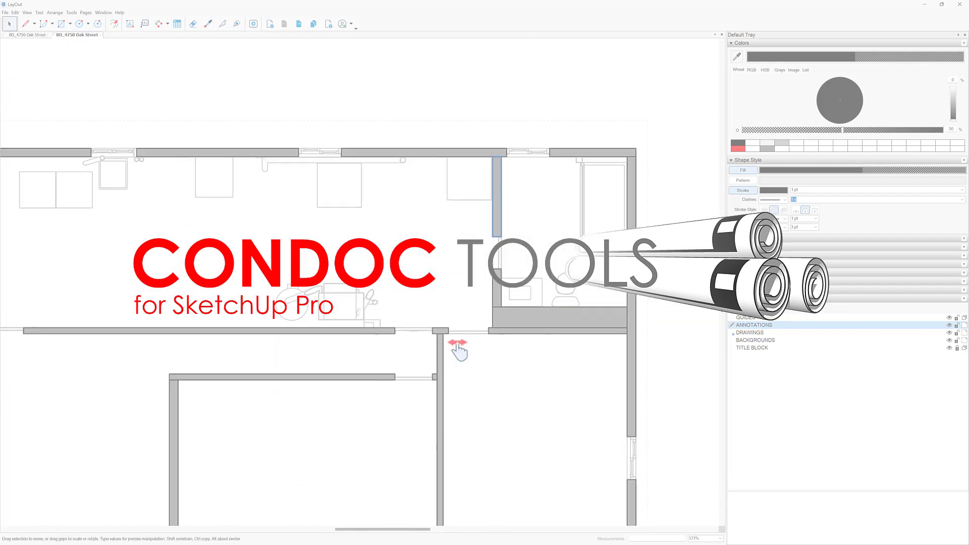
# Move the wall-end pieces and resize the top cap piece to fit
pyautogui.moveTo(482, 265); pyautogui.dragTo(316, 92, button='middle')
pyautogui.scroll(2, 173, 368)
pyautogui.click(174, 368)
pyautogui.keyDown('ctrl'); pyautogui.moveTo(173, 368); pyautogui.dragTo(442, 364); pyautogui.keyUp('ctrl')
pyautogui.scroll(5, 439, 362)
pyautogui.moveTo(439, 362); pyautogui.dragTo(365, 346, button='middle')
pyautogui.moveTo(382, 335); pyautogui.dragTo(417, 335)
pyautogui.moveTo(389, 242); pyautogui.dragTo(381, 245)
pyautogui.moveTo(452, 242); pyautogui.dragTo(422, 243)
pyautogui.scroll(-5, 475, 282)
# Copy the left wall piece to the right-hand wall
pyautogui.moveTo(495, 283); pyautogui.dragTo(290, 258, button='middle')
pyautogui.click(221, 318)
pyautogui.keyDown('ctrl'); pyautogui.moveTo(223, 313); pyautogui.dragTo(404, 282); pyautogui.keyUp('ctrl')
pyautogui.moveTo(500, 199); pyautogui.dragTo(480, 395, button='middle')
pyautogui.scroll(-1, 480, 396)
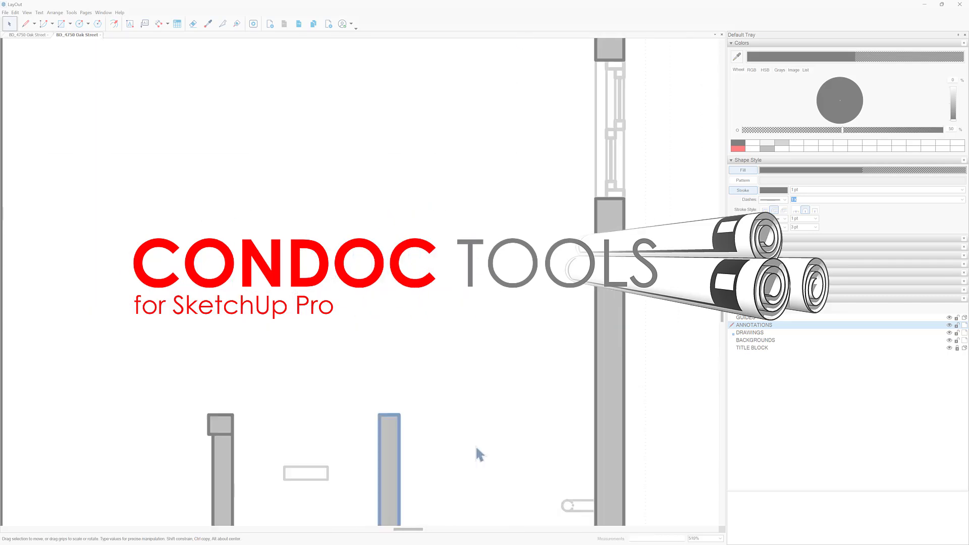
pyautogui.scroll(-6, 481, 398)
pyautogui.scroll(5, 453, 267)
# Move and scale a grey wall piece to fill the small bathroom's walls
pyautogui.moveTo(454, 268); pyautogui.dragTo(174, 450, button='middle')
pyautogui.keyDown('ctrl'); pyautogui.moveTo(174, 449); pyautogui.dragTo(498, 265); pyautogui.keyUp('ctrl')
pyautogui.scroll(3, 510, 263)
pyautogui.moveTo(500, 260); pyautogui.dragTo(639, 259)
pyautogui.scroll(-3, 381, 364)
pyautogui.click(417, 98)
pyautogui.scroll(3, 403, 132)
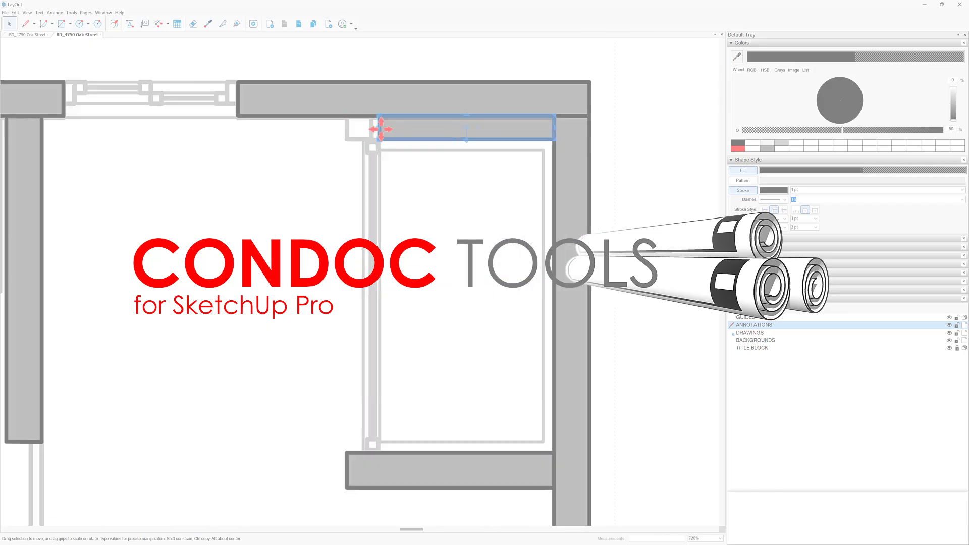
pyautogui.scroll(-5, 428, 210)
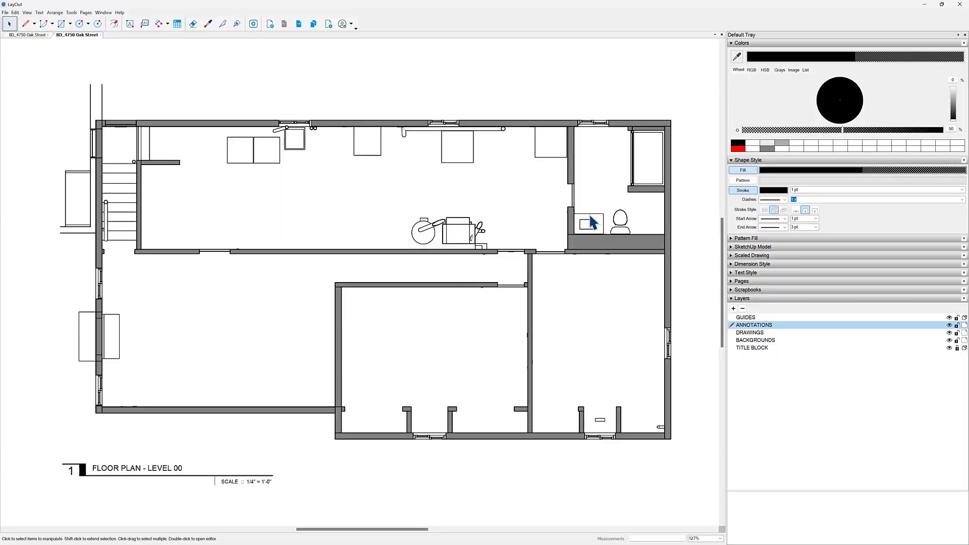
# Change the floor-plan walls' fill to solid black
pyautogui.doubleClick(622, 250)
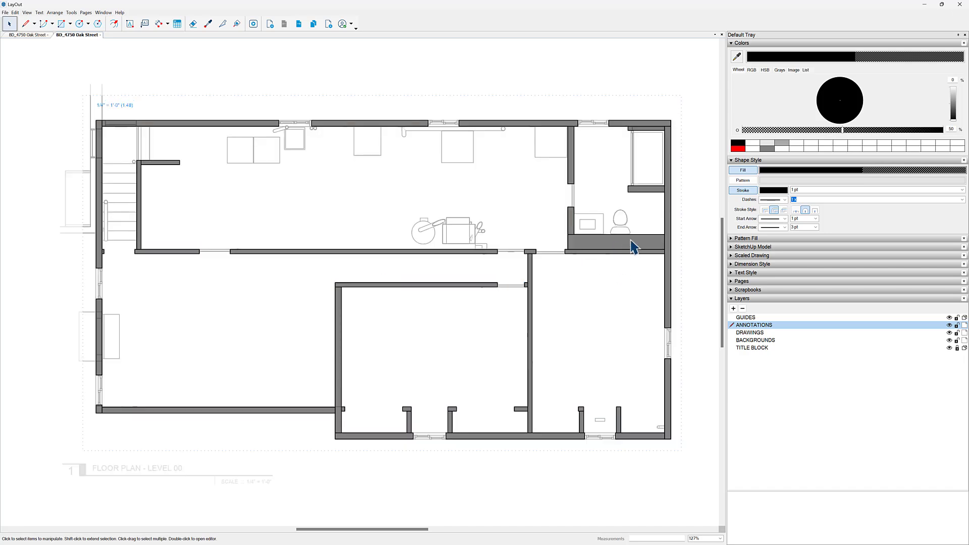
pyautogui.click(633, 247)
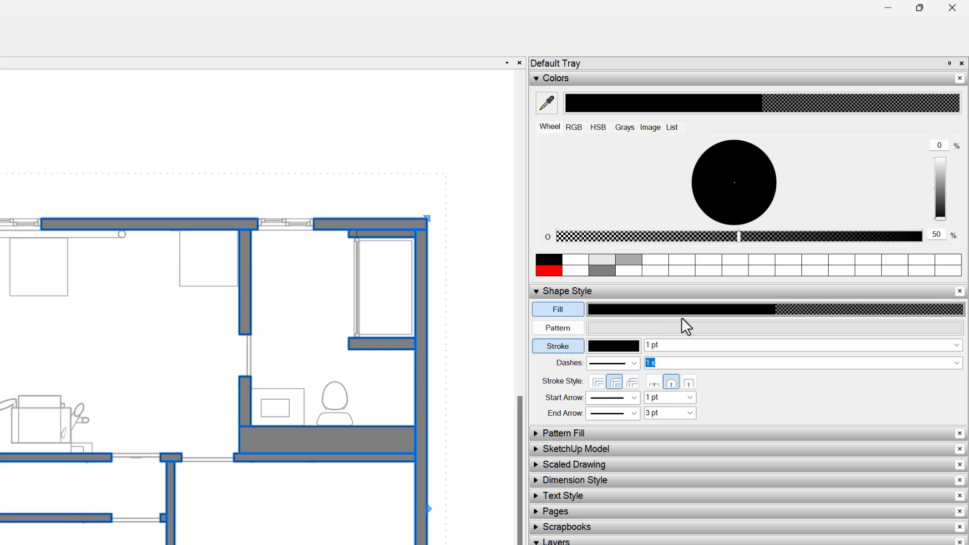
pyautogui.click(552, 260)
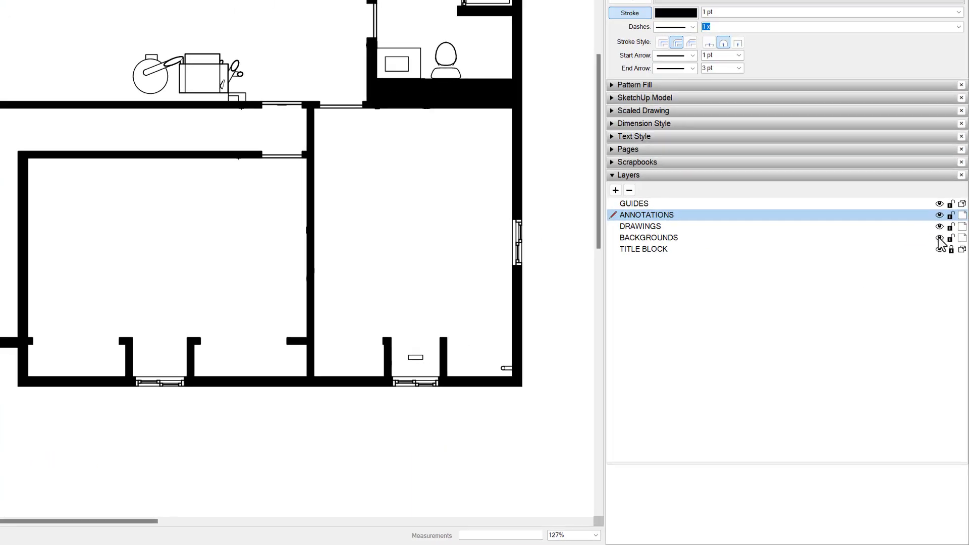
# Toggle the BACKGROUNDS layer visibility off and on to check the fixtures and windows
pyautogui.click(949, 340)
pyautogui.click(940, 238)
pyautogui.click(940, 238)
pyautogui.click(940, 237)
pyautogui.click(940, 238)
pyautogui.click(940, 238)
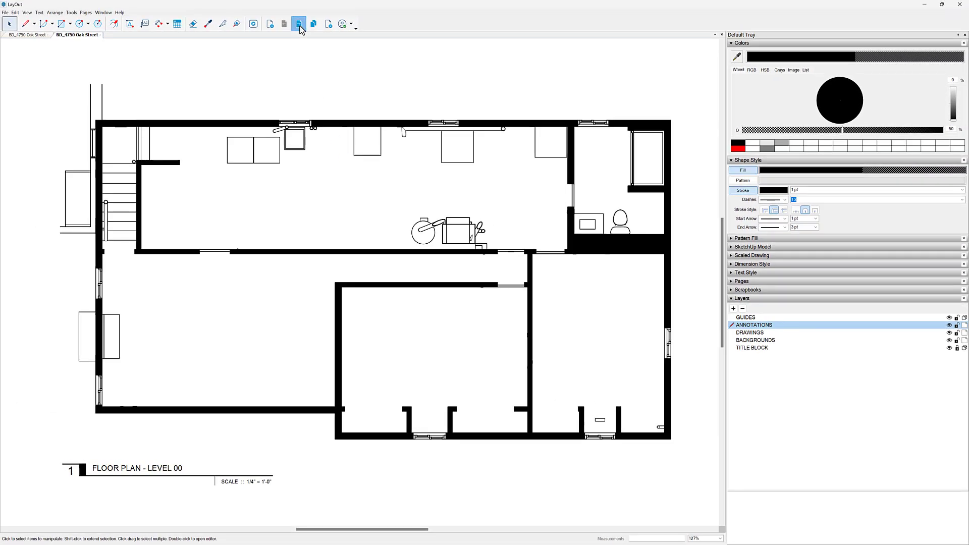
# Copy the right-wall and bottom-wall windows from the Level 01 plan on Page 2
pyautogui.click(299, 25)
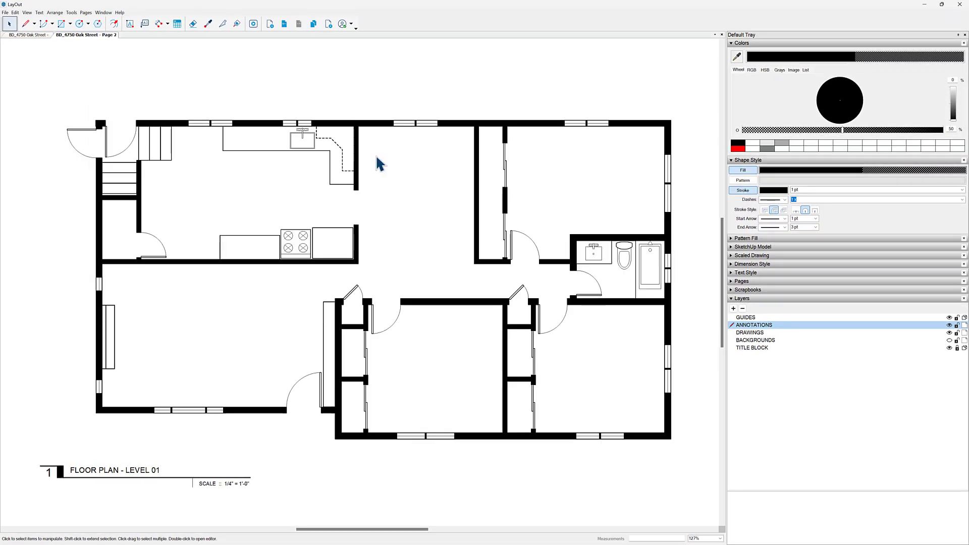
pyautogui.doubleClick(668, 185)
pyautogui.moveTo(534, 292); pyautogui.dragTo(654, 447)
pyautogui.keyDown('shift'); pyautogui.click(669, 355); pyautogui.keyUp('shift')
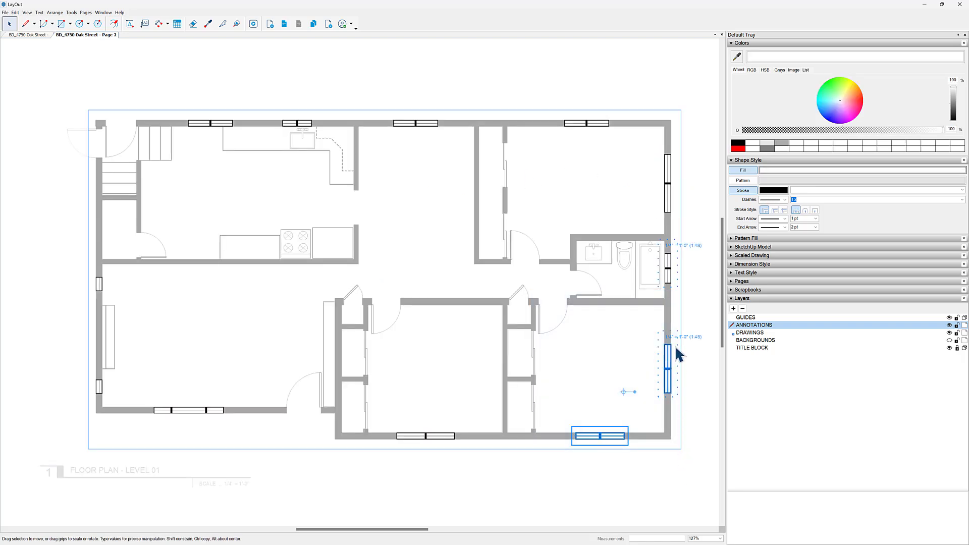
pyautogui.moveTo(532, 301); pyautogui.dragTo(705, 483)
pyautogui.click(670, 376)
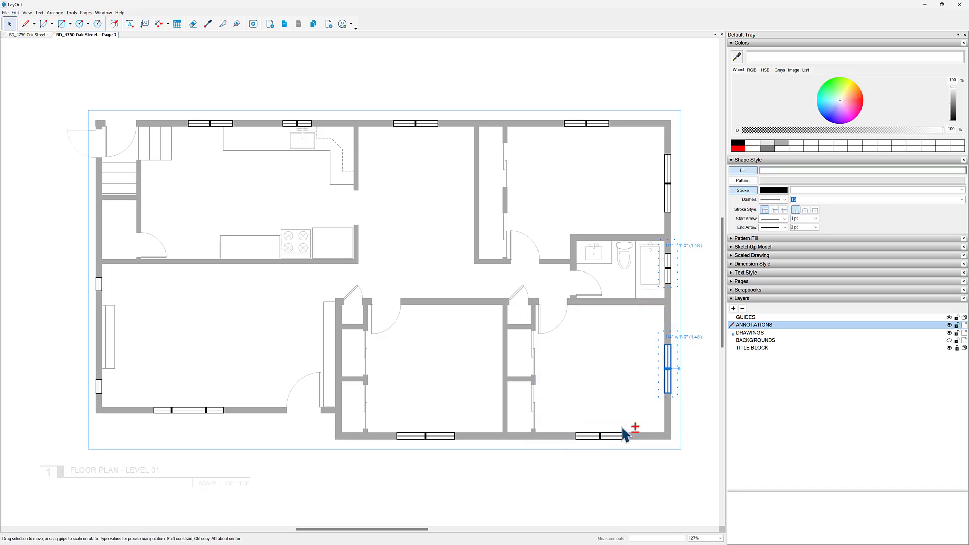
pyautogui.press('Escape')
pyautogui.press('Escape')
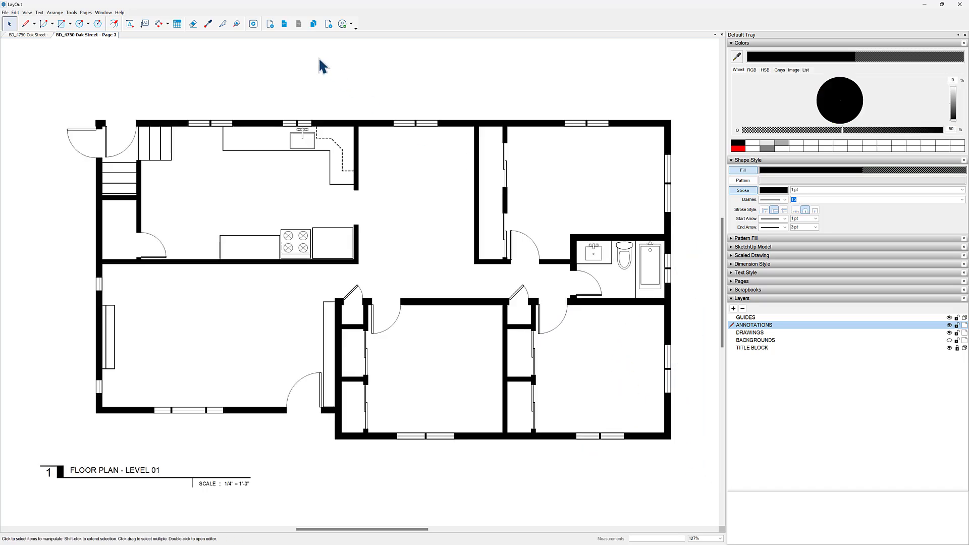
# Paste the windows on Level 00, set one into the right-wall opening, remove its scale and shorten it
pyautogui.hotkey('ctrl', 'v')
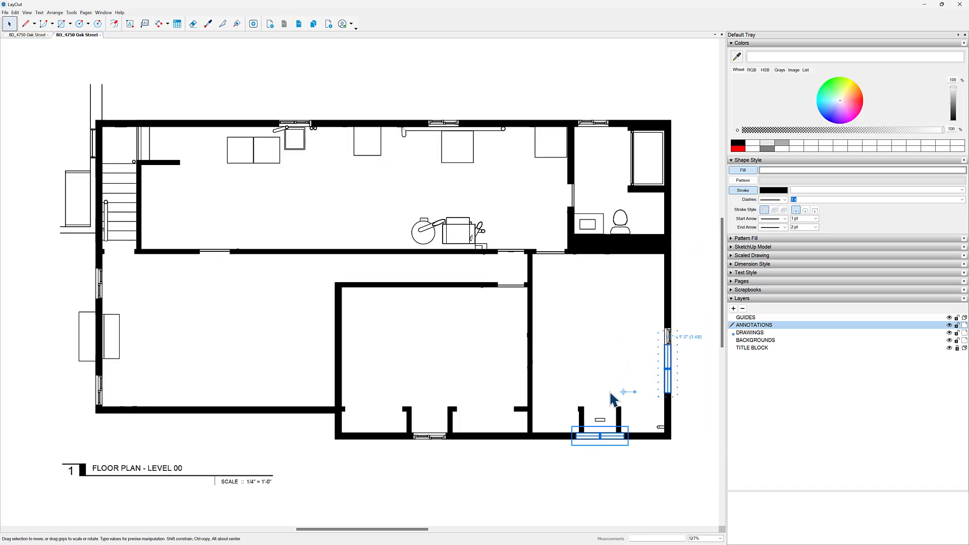
pyautogui.scroll(6, 662, 413)
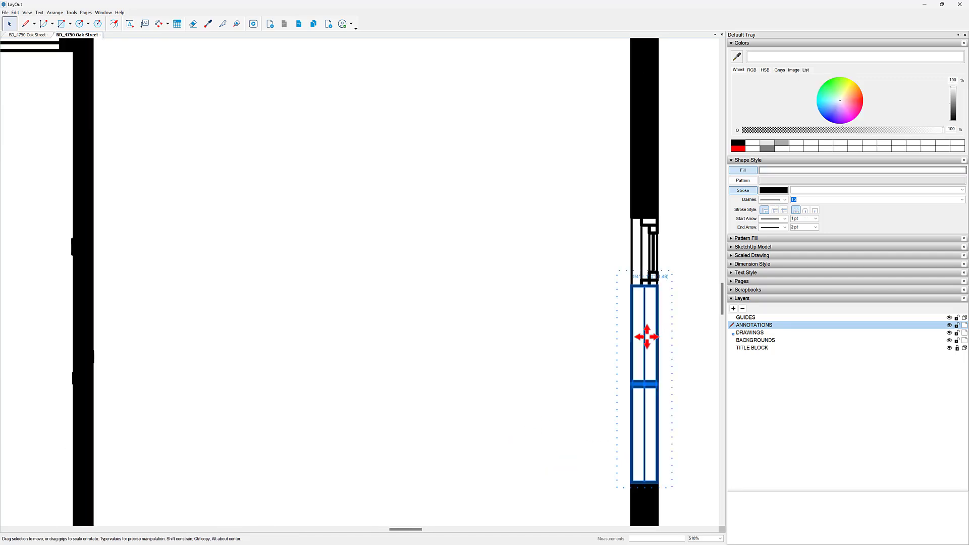
pyautogui.moveTo(646, 270); pyautogui.dragTo(647, 264)
pyautogui.rightClick(646, 262)
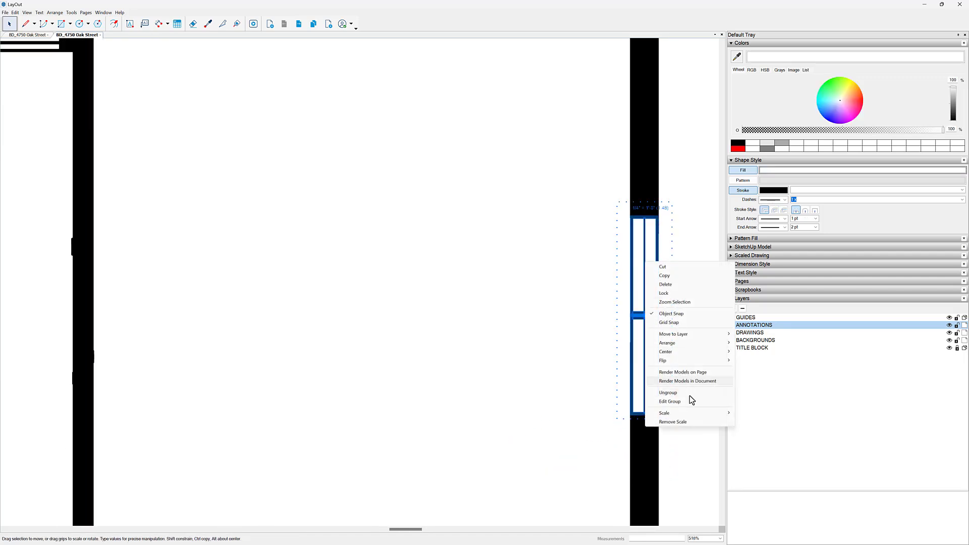
pyautogui.click(695, 425)
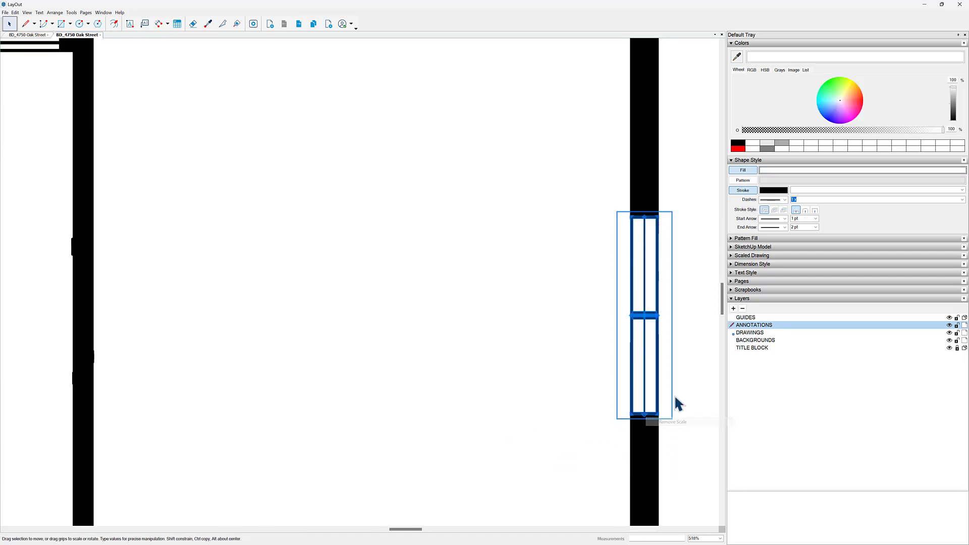
pyautogui.scroll(2, 676, 404)
pyautogui.moveTo(586, 362); pyautogui.dragTo(594, 261)
pyautogui.scroll(-2, 595, 259)
# Give the selected windows, including the bottom-wall window, a 50% opacity fill
pyautogui.keyDown('shift'); pyautogui.click(443, 490); pyautogui.keyUp('shift')
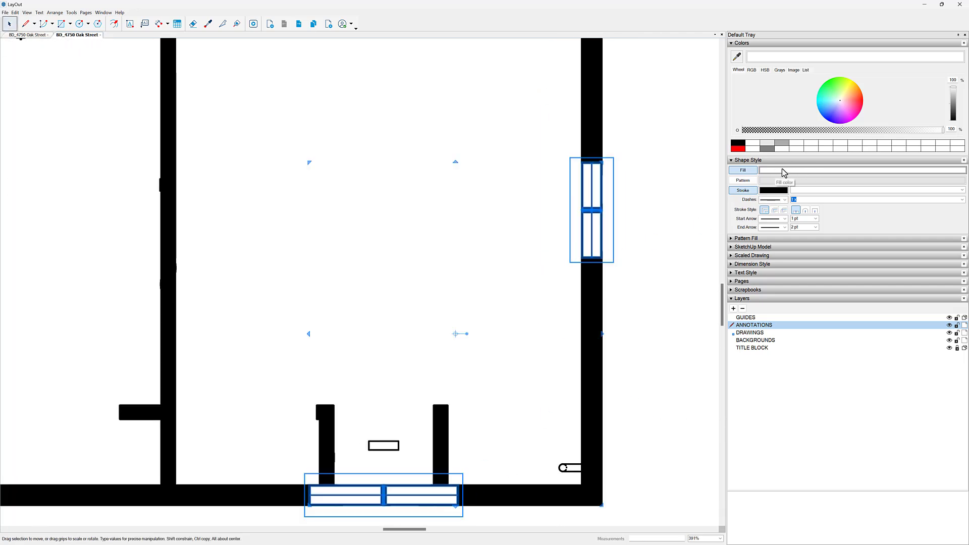
pyautogui.click(844, 131)
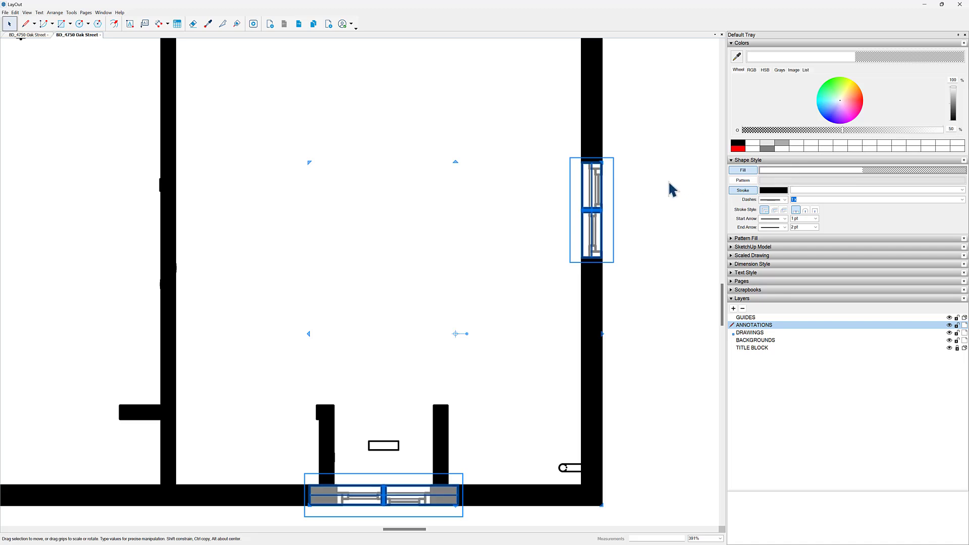
pyautogui.moveTo(633, 209); pyautogui.dragTo(638, 154, button='middle')
pyautogui.press('Escape')
# Resize the bottom-wall window and fit it into the bottom-wall opening
pyautogui.scroll(2, 450, 452)
pyautogui.click(462, 438)
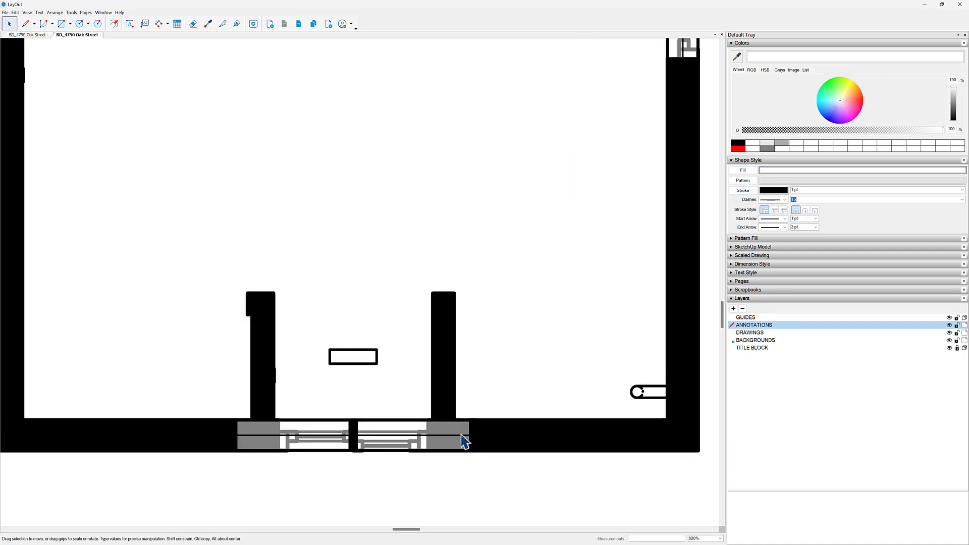
pyautogui.moveTo(474, 437); pyautogui.dragTo(431, 438)
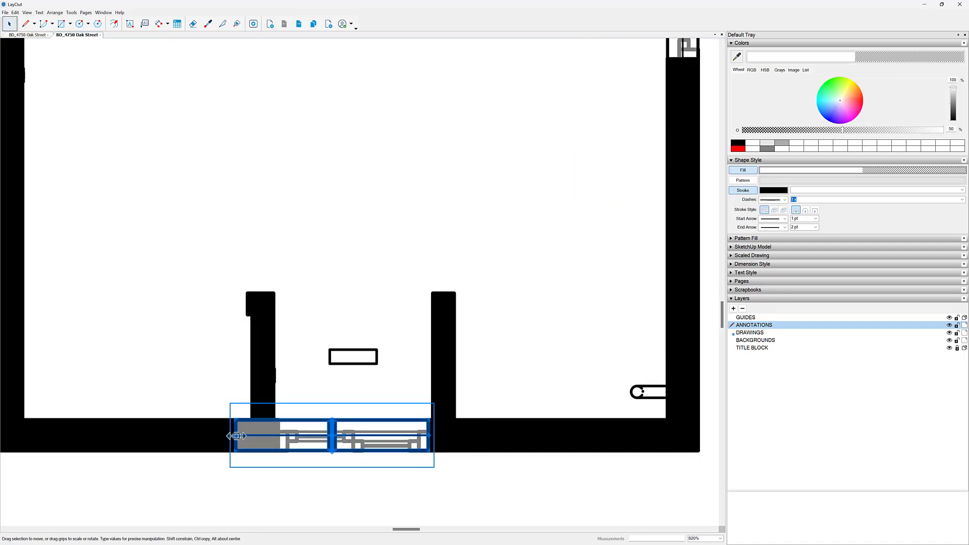
pyautogui.moveTo(236, 436); pyautogui.dragTo(273, 436)
pyautogui.scroll(-3, 640, 382)
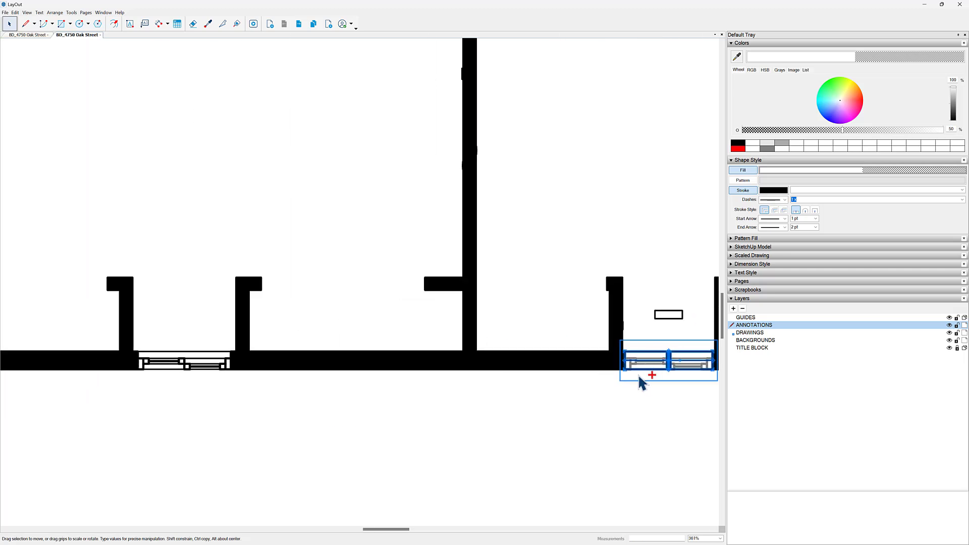
pyautogui.moveTo(636, 363); pyautogui.dragTo(150, 364)
pyautogui.scroll(4, 206, 362)
pyautogui.moveTo(250, 362); pyautogui.dragTo(262, 361)
pyautogui.scroll(-3, 59, 334)
pyautogui.moveTo(59, 334); pyautogui.dragTo(494, 355, button='middle')
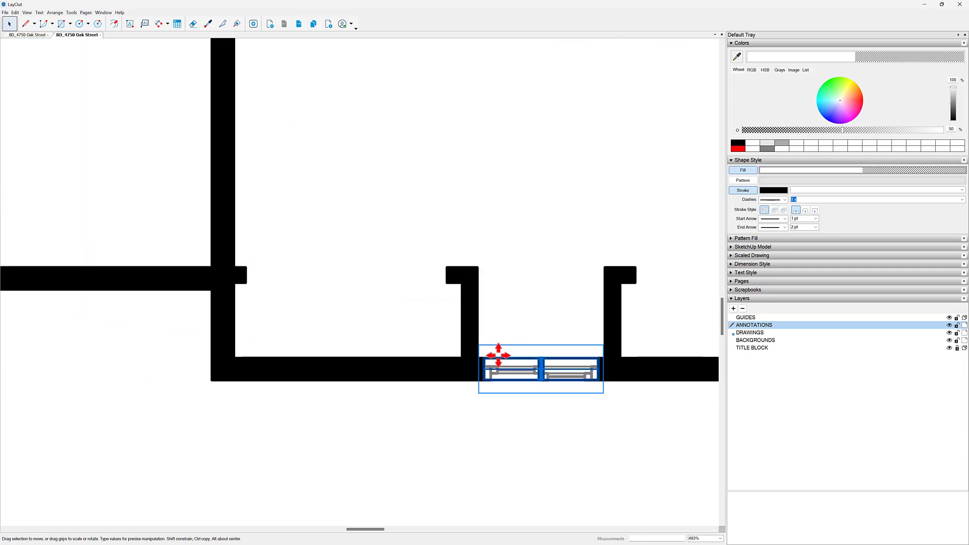
pyautogui.scroll(-2, 494, 355)
# Place a rotated window copy in the left-wall opening, sized to the wall thickness
pyautogui.moveTo(497, 370); pyautogui.dragTo(129, 229)
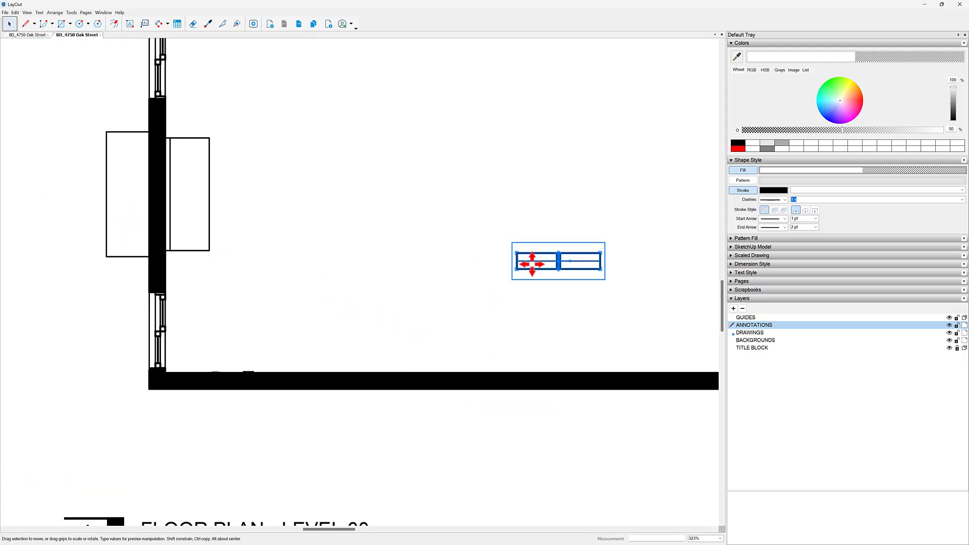
pyautogui.moveTo(532, 264); pyautogui.dragTo(210, 313)
pyautogui.scroll(4, 210, 313)
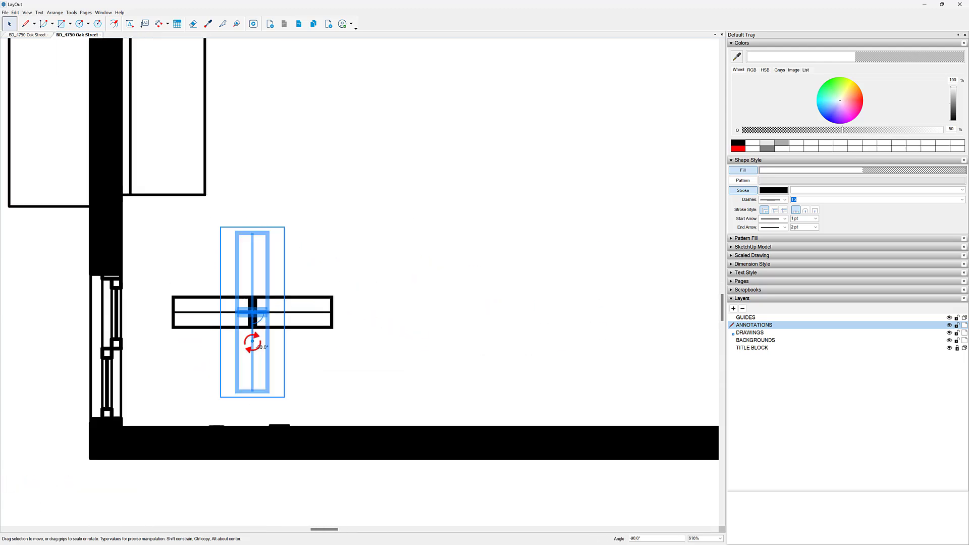
pyautogui.moveTo(247, 343); pyautogui.dragTo(100, 385)
pyautogui.scroll(5, 100, 385)
pyautogui.moveTo(100, 385); pyautogui.dragTo(378, 399, button='middle')
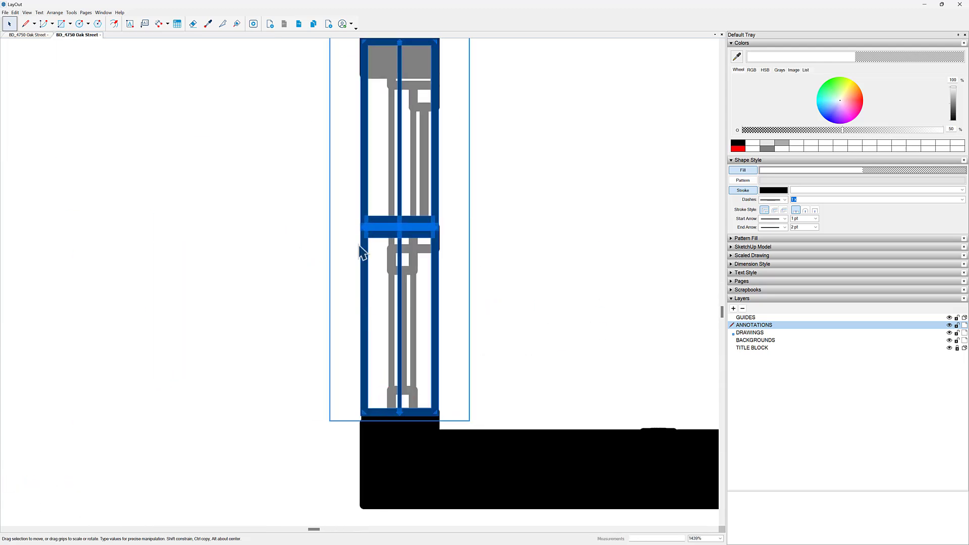
pyautogui.moveTo(362, 234); pyautogui.dragTo(356, 418)
pyautogui.scroll(-4, 357, 418)
pyautogui.moveTo(379, 370); pyautogui.dragTo(389, 400, button='middle')
pyautogui.scroll(3, 382, 308)
pyautogui.moveTo(357, 266); pyautogui.dragTo(348, 218)
pyautogui.scroll(-3, 401, 225)
pyautogui.scroll(-4, 420, 434)
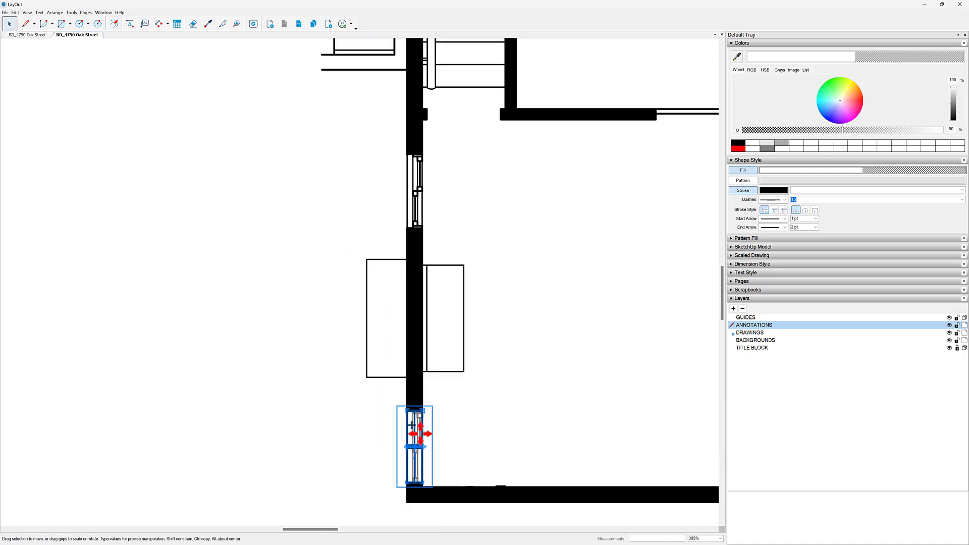
# Copy the window up into the upper left-wall opening and fit its edges
pyautogui.keyDown('ctrl'); pyautogui.moveTo(422, 410); pyautogui.dragTo(423, 156); pyautogui.keyUp('ctrl')
pyautogui.scroll(5, 417, 183)
pyautogui.moveTo(409, 333); pyautogui.dragTo(409, 340)
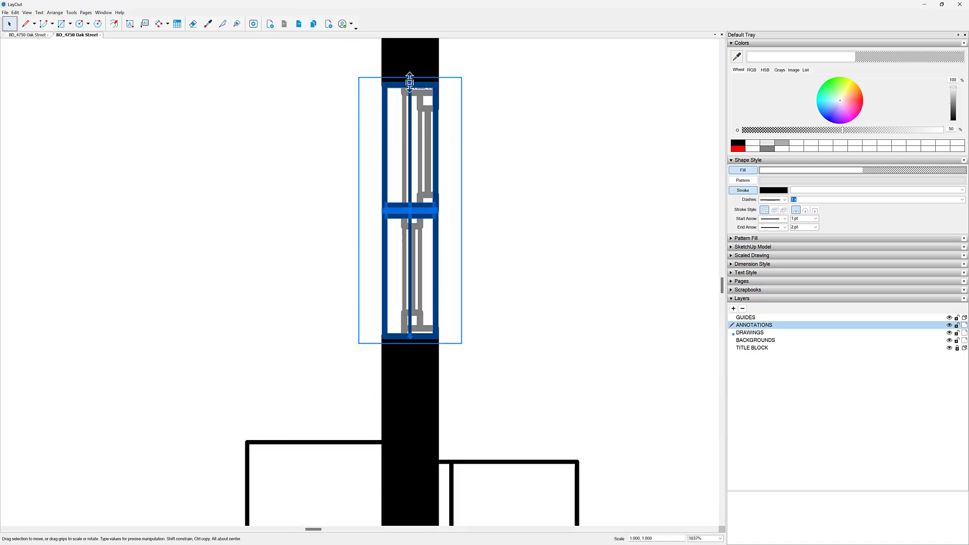
pyautogui.moveTo(416, 85); pyautogui.dragTo(433, 82)
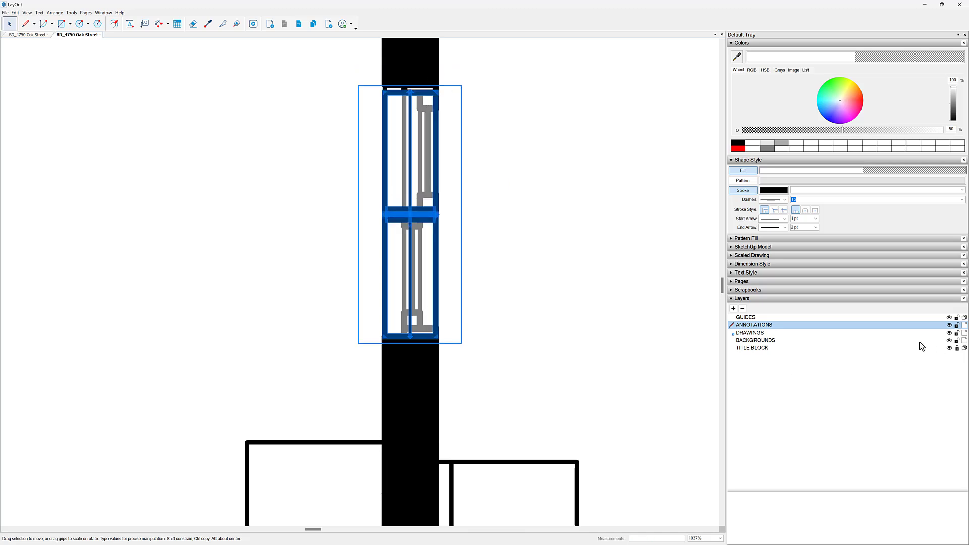
# Hide the BACKGROUNDS layer and fine-tune the upper left-wall window's top edge
pyautogui.click(949, 339)
pyautogui.moveTo(476, 168); pyautogui.dragTo(480, 240, button='middle')
pyautogui.scroll(2, 444, 217)
pyautogui.moveTo(410, 144); pyautogui.dragTo(427, 133)
pyautogui.scroll(-3, 480, 198)
pyautogui.moveTo(480, 198); pyautogui.dragTo(402, 312, button='middle')
# Narrow the lower left-wall window to fit its opening
pyautogui.moveTo(337, 284); pyautogui.dragTo(342, 273)
pyautogui.scroll(-3, 342, 274)
pyautogui.moveTo(410, 520); pyautogui.dragTo(477, 287, button='middle')
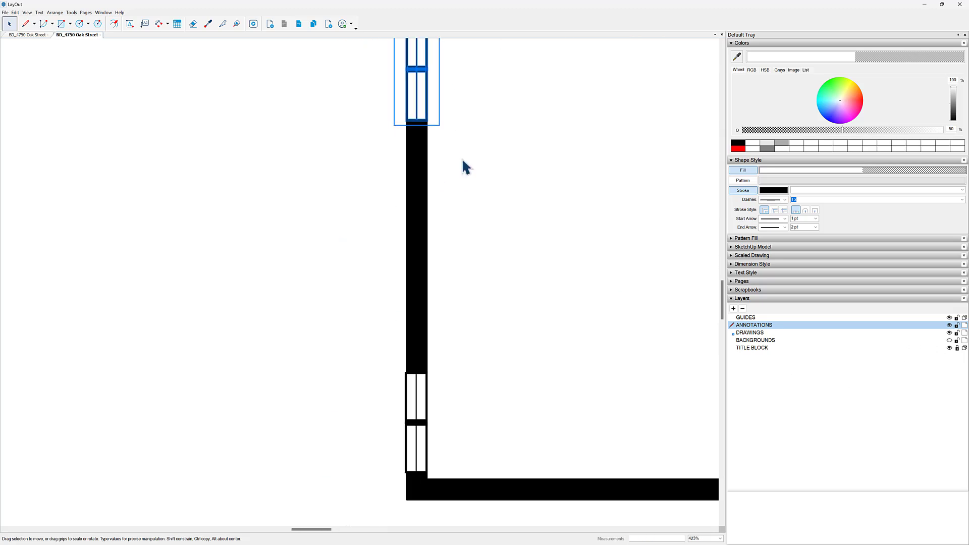
pyautogui.click(413, 406)
pyautogui.scroll(5, 413, 407)
pyautogui.moveTo(395, 318); pyautogui.dragTo(397, 315)
pyautogui.scroll(-4, 398, 316)
pyautogui.moveTo(458, 121); pyautogui.dragTo(478, 433, button='middle')
pyautogui.scroll(-2, 478, 433)
# Copy a window to the top wall and rotate it to lie horizontal
pyautogui.moveTo(460, 155); pyautogui.dragTo(422, 304, button='middle')
pyautogui.scroll(-2, 422, 305)
pyautogui.moveTo(649, 281); pyautogui.dragTo(381, 238, button='middle')
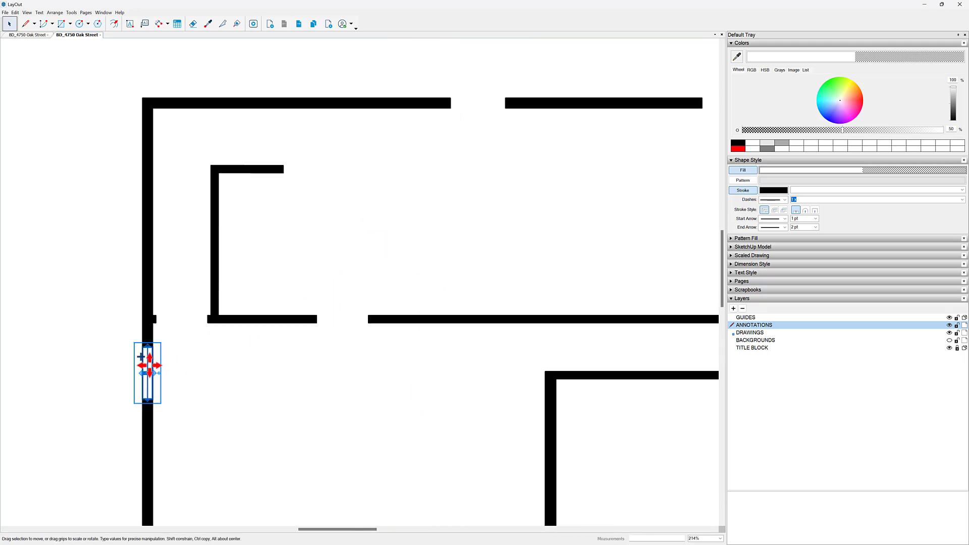
pyautogui.keyDown('ctrl'); pyautogui.moveTo(149, 365); pyautogui.dragTo(458, 143); pyautogui.keyUp('ctrl')
pyautogui.scroll(3, 466, 130)
pyautogui.moveTo(450, 179); pyautogui.dragTo(439, 218)
pyautogui.scroll(1, 451, 186)
pyautogui.moveTo(450, 185); pyautogui.dragTo(377, 320, button='middle')
# Slide the top-wall window along the wall and fit it to its opening
pyautogui.moveTo(377, 320); pyautogui.dragTo(613, 230)
pyautogui.scroll(3, 448, 158)
pyautogui.scroll(-5, 441, 188)
pyautogui.scroll(4, 613, 228)
pyautogui.moveTo(480, 225); pyautogui.dragTo(492, 225)
pyautogui.scroll(-5, 530, 243)
pyautogui.moveTo(586, 260); pyautogui.dragTo(243, 114, button='middle')
# Copy a window into the right-wall opening and narrow it to fit
pyautogui.keyDown('ctrl'); pyautogui.moveTo(259, 110); pyautogui.dragTo(542, 111); pyautogui.keyUp('ctrl')
pyautogui.scroll(5, 547, 87)
pyautogui.moveTo(404, 125); pyautogui.dragTo(392, 141)
pyautogui.scroll(-1, 412, 137)
pyautogui.scroll(-8, 393, 142)
# Copy a window into the remaining bottom-wall opening and fit its edges
pyautogui.moveTo(488, 234); pyautogui.dragTo(620, 135, button='middle')
pyautogui.scroll(5, 586, 408)
pyautogui.keyDown('ctrl'); pyautogui.moveTo(570, 391); pyautogui.dragTo(121, 389); pyautogui.keyUp('ctrl')
pyautogui.scroll(4, 169, 395)
pyautogui.moveTo(205, 381); pyautogui.dragTo(218, 382)
pyautogui.scroll(-4, 387, 322)
pyautogui.moveTo(387, 321); pyautogui.dragTo(506, 411, button='middle')
pyautogui.click(504, 407)
pyautogui.scroll(-6, 502, 394)
pyautogui.moveTo(544, 232); pyautogui.dragTo(508, 260, button='middle')
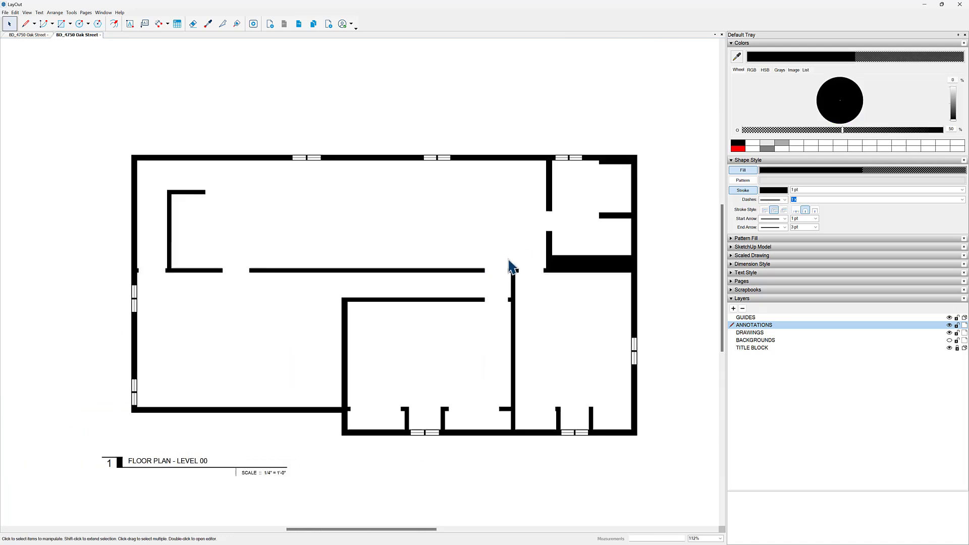
# Turn the BACKGROUNDS layer back on and go to page 2's Level 01 plan
pyautogui.click(950, 340)
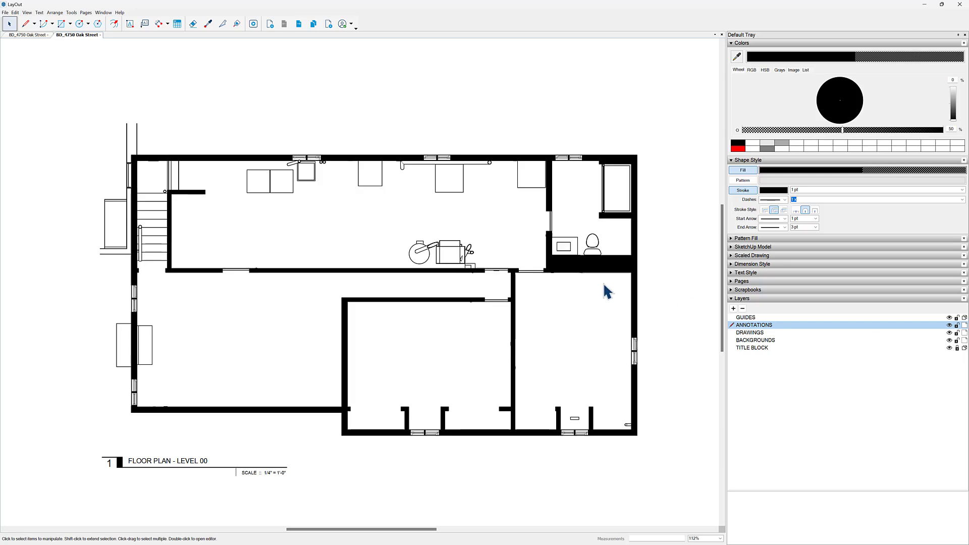
pyautogui.click(950, 340)
pyautogui.click(949, 340)
pyautogui.click(950, 341)
pyautogui.click(950, 340)
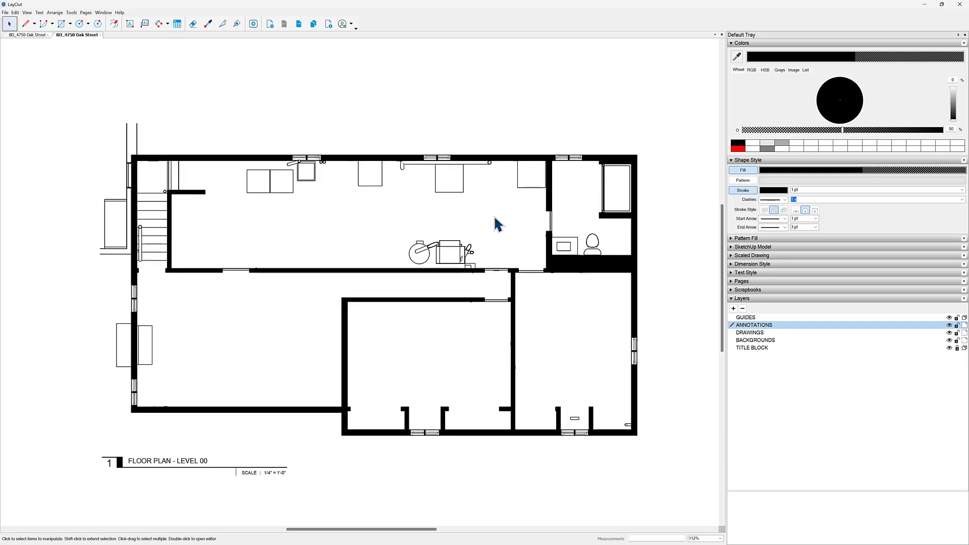
pyautogui.click(299, 24)
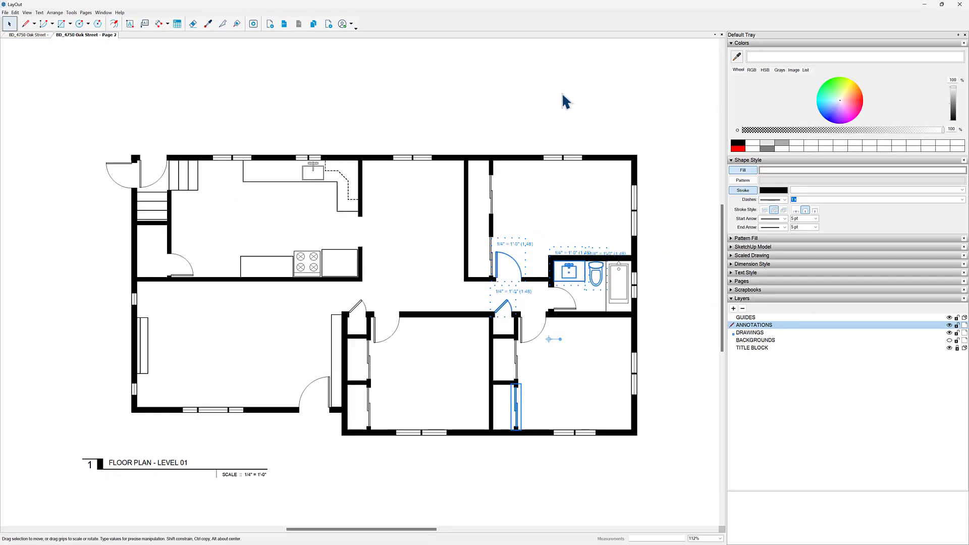
# Back on the Level 00 page, flip the pasted sink and toilet top to bottom
pyautogui.click(291, 26)
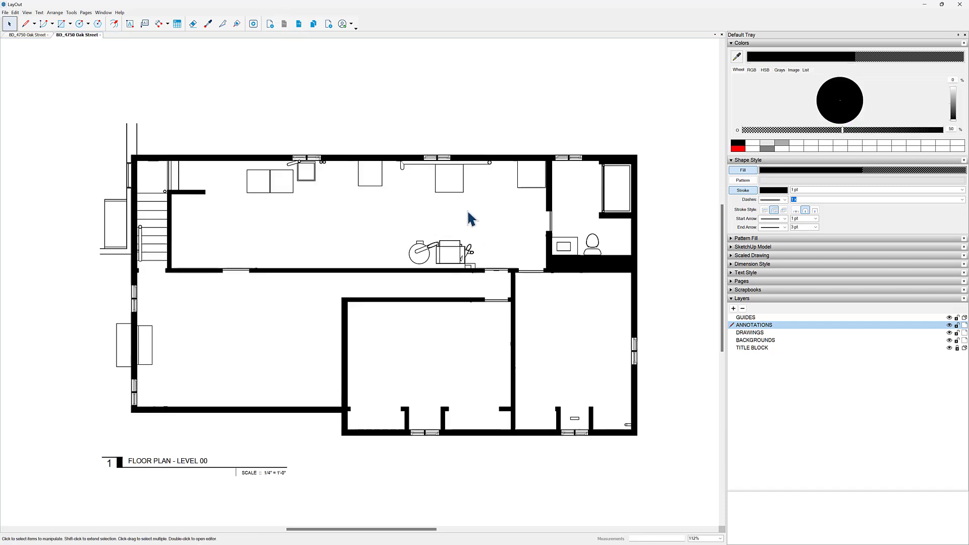
pyautogui.click(540, 303)
pyautogui.scroll(2, 519, 313)
pyautogui.moveTo(493, 291); pyautogui.dragTo(469, 268, button='middle')
pyautogui.click(564, 225)
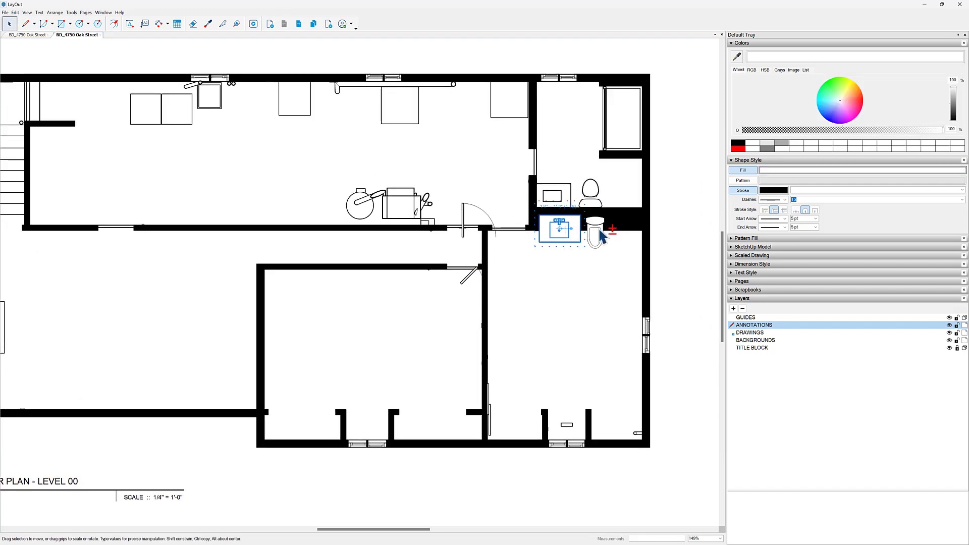
pyautogui.scroll(3, 599, 228)
pyautogui.rightClick(598, 227)
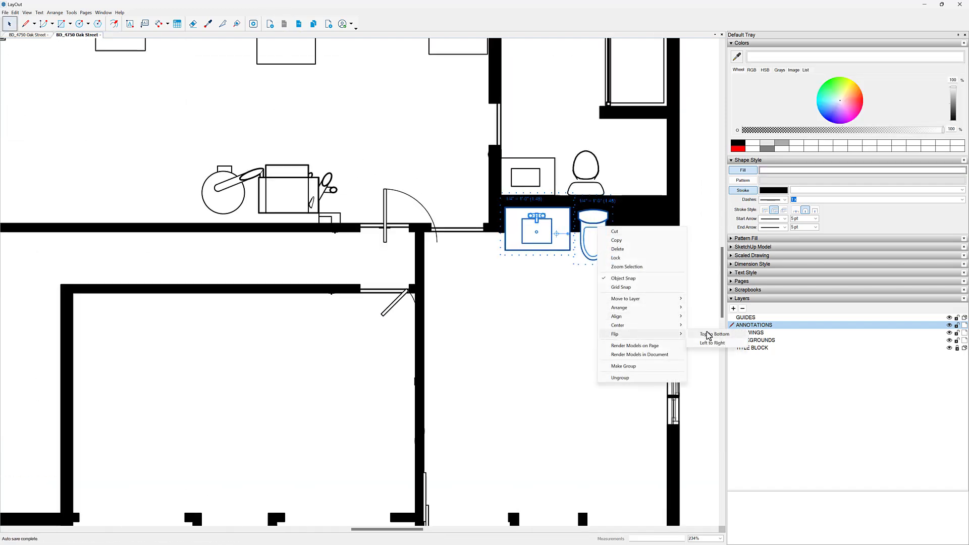
pyautogui.click(712, 334)
# Place the sink and toilet over the old fixtures, nudging the toilet slightly left
pyautogui.scroll(3, 555, 268)
pyautogui.moveTo(525, 307); pyautogui.dragTo(519, 167)
pyautogui.moveTo(456, 200); pyautogui.dragTo(441, 268)
pyautogui.scroll(2, 596, 270)
pyautogui.click(572, 260)
pyautogui.press('Left')
pyautogui.scroll(-4, 608, 235)
pyautogui.click(601, 247)
pyautogui.scroll(-4, 487, 276)
# Move the door left into the wall opening and scale it to fit
pyautogui.scroll(5, 453, 218)
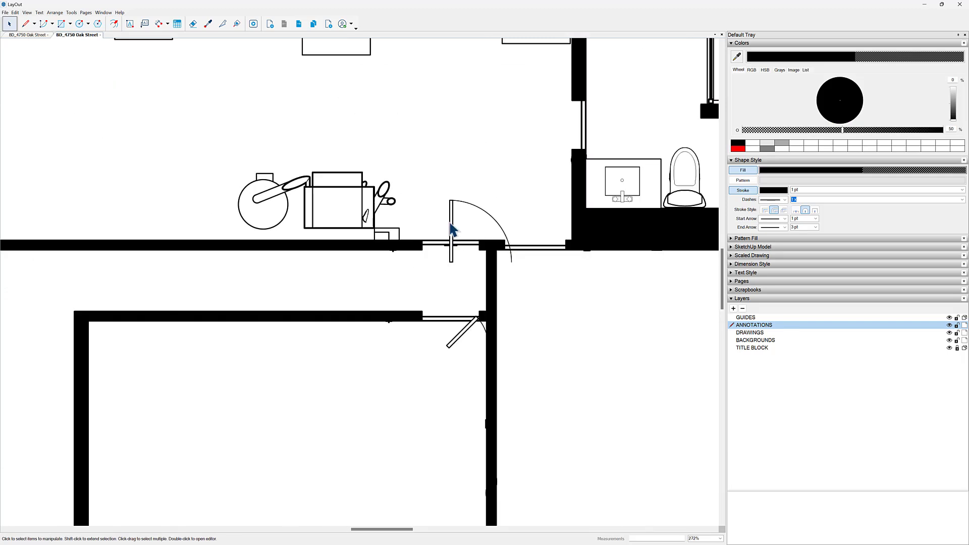
pyautogui.moveTo(451, 221); pyautogui.dragTo(414, 190)
pyautogui.scroll(3, 462, 214)
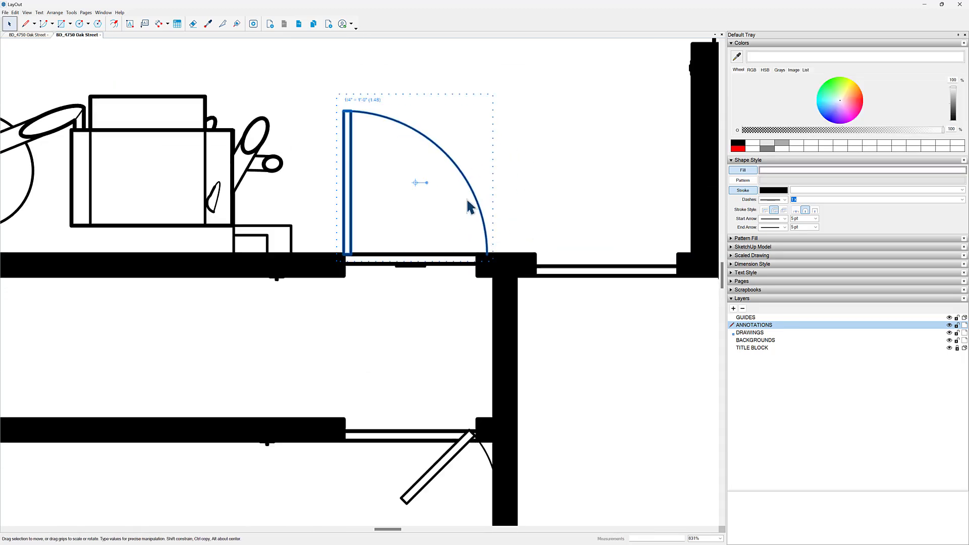
pyautogui.doubleClick(470, 194)
pyautogui.click(435, 208)
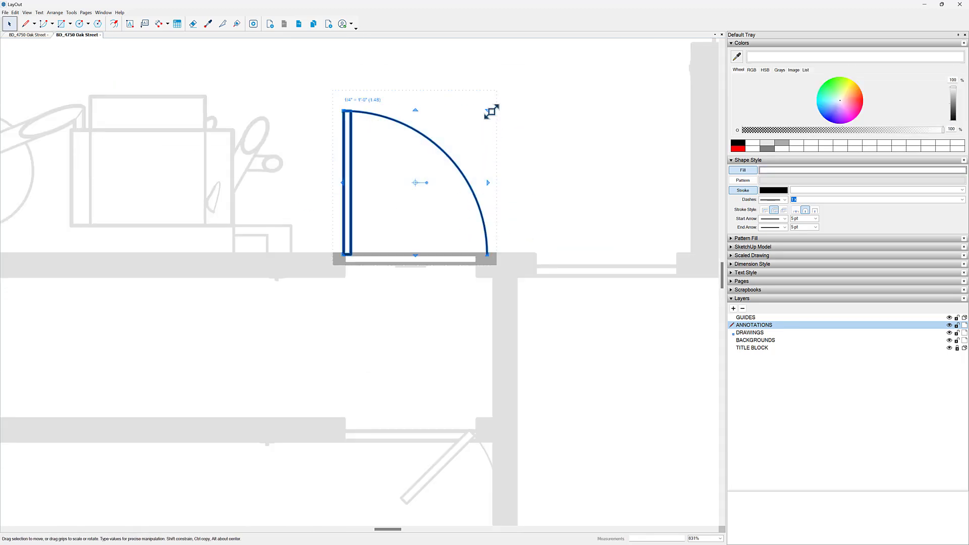
pyautogui.moveTo(491, 110)
pyautogui.mouseDown()
pyautogui.moveTo(497, 99)
pyautogui.moveTo(480, 118)
pyautogui.mouseUp()
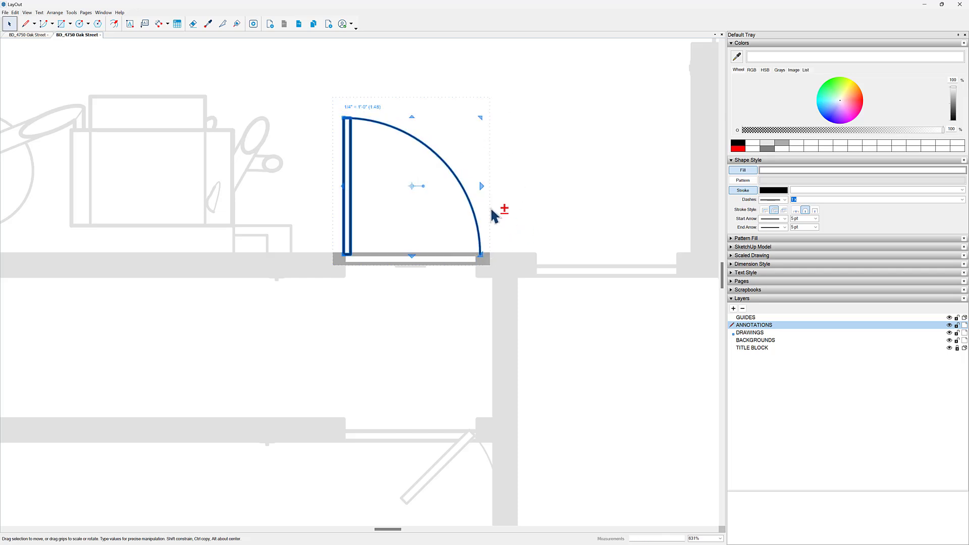
pyautogui.moveTo(470, 198); pyautogui.dragTo(470, 240)
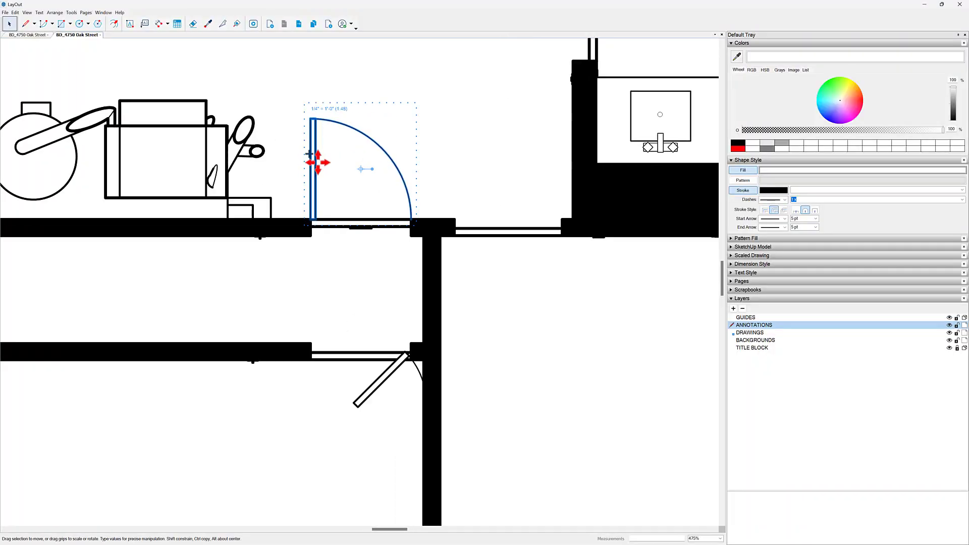
# Flip a door copy top to bottom, place it below the hallway wall, and enlarge it
pyautogui.rightClick(462, 166)
pyautogui.click(576, 263)
pyautogui.scroll(-1, 464, 172)
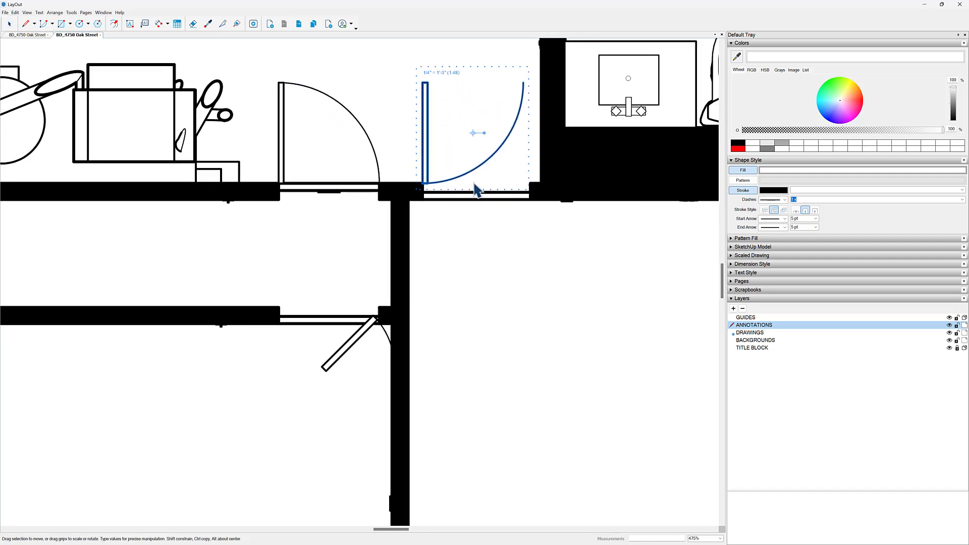
pyautogui.moveTo(430, 121); pyautogui.dragTo(440, 239)
pyautogui.scroll(4, 523, 220)
pyautogui.doubleClick(523, 220)
pyautogui.moveTo(578, 244); pyautogui.dragTo(329, 417)
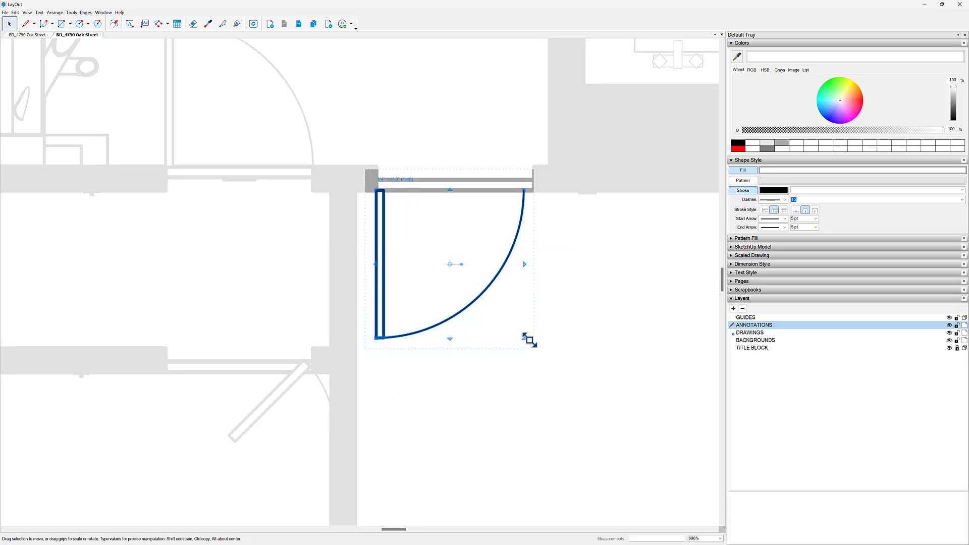
pyautogui.moveTo(528, 338); pyautogui.dragTo(534, 223)
pyautogui.scroll(-2, 539, 223)
pyautogui.click(548, 235)
# Move the small door left into the opening beside the stairs and resize it to fit
pyautogui.scroll(-3, 551, 243)
pyautogui.moveTo(565, 288); pyautogui.dragTo(561, 267, button='middle')
pyautogui.scroll(-1, 477, 280)
pyautogui.click(460, 256)
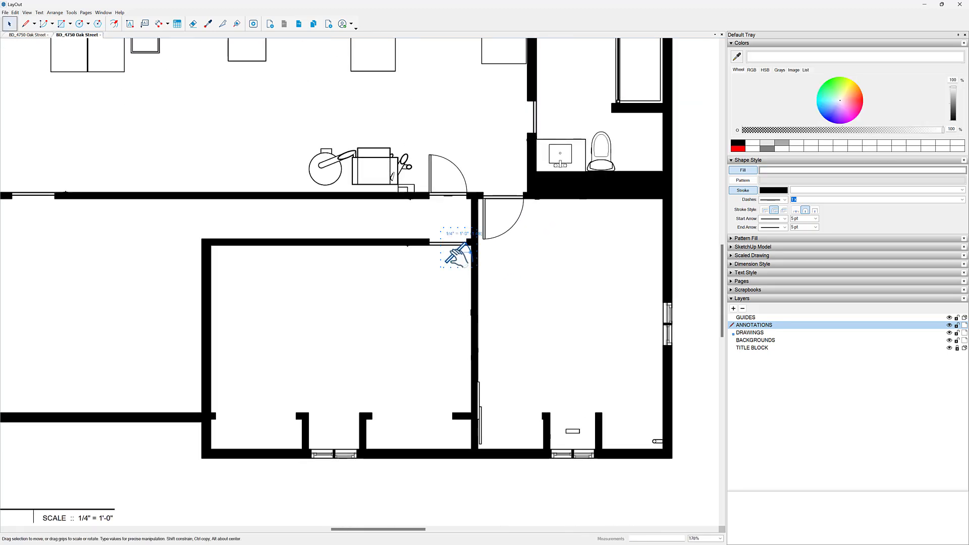
pyautogui.scroll(-2, 494, 345)
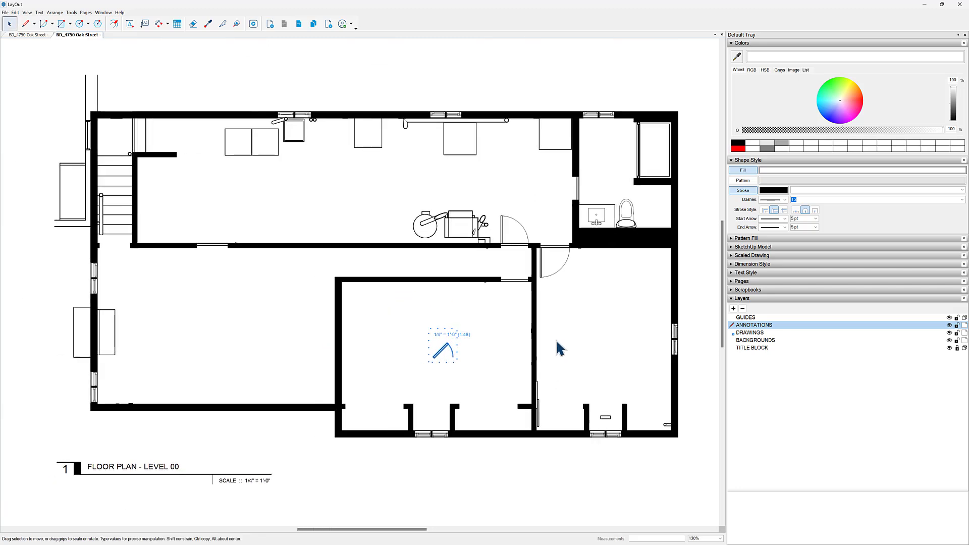
pyautogui.scroll(3, 548, 308)
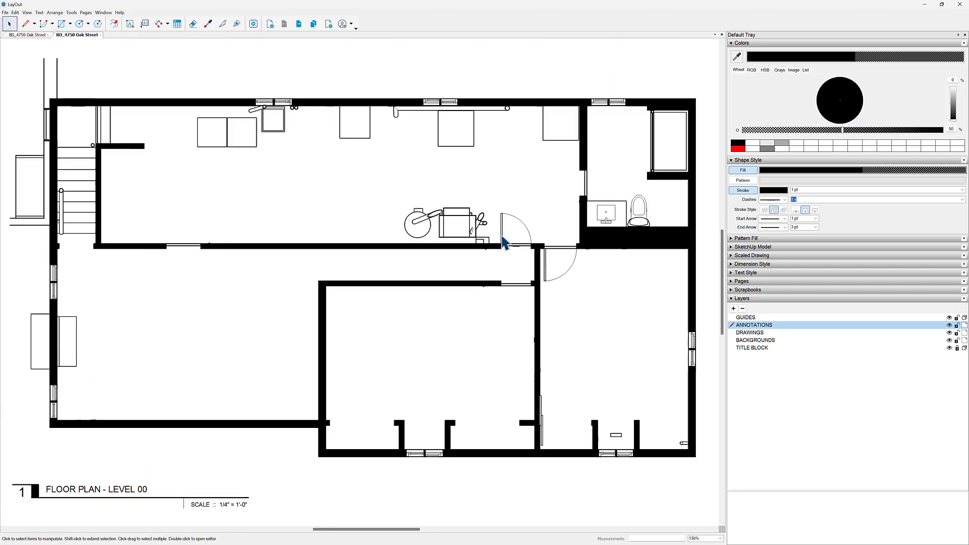
pyautogui.moveTo(505, 222); pyautogui.dragTo(361, 235)
pyautogui.scroll(5, 338, 190)
pyautogui.doubleClick(340, 189)
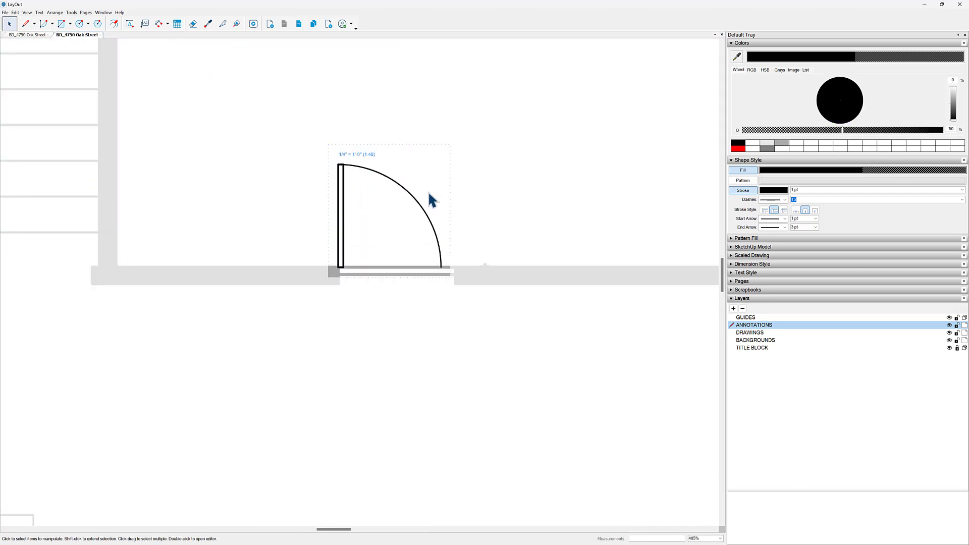
pyautogui.click(435, 227)
pyautogui.moveTo(447, 163)
pyautogui.mouseDown()
pyautogui.moveTo(452, 277)
pyautogui.moveTo(457, 247)
pyautogui.mouseUp()
# Move a door into the lower room's wall opening and flip it top to bottom
pyautogui.click(464, 223)
pyautogui.scroll(-5, 463, 221)
pyautogui.click(468, 222)
pyautogui.moveTo(586, 268); pyautogui.dragTo(336, 408, button='middle')
pyautogui.scroll(3, 390, 300)
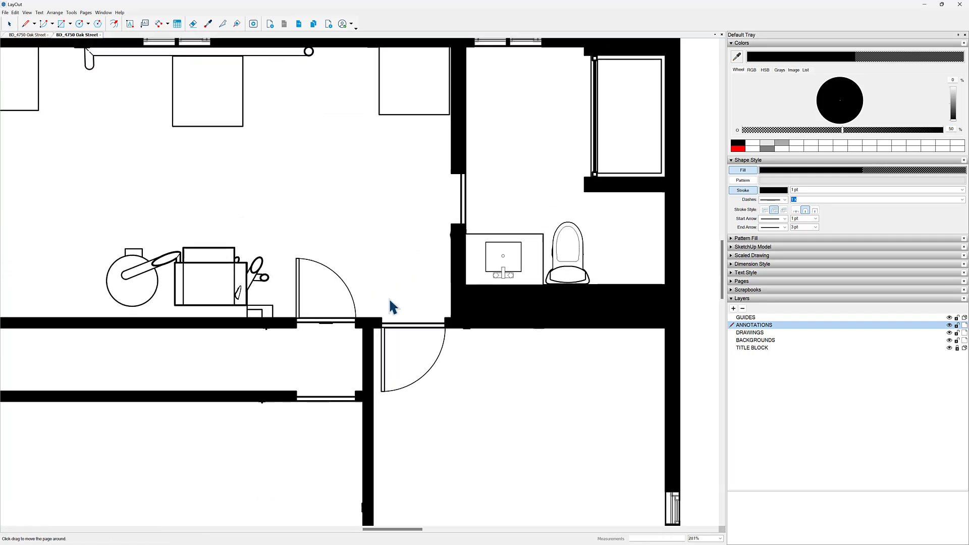
pyautogui.click(331, 282)
pyautogui.moveTo(302, 281); pyautogui.dragTo(390, 201, button='middle')
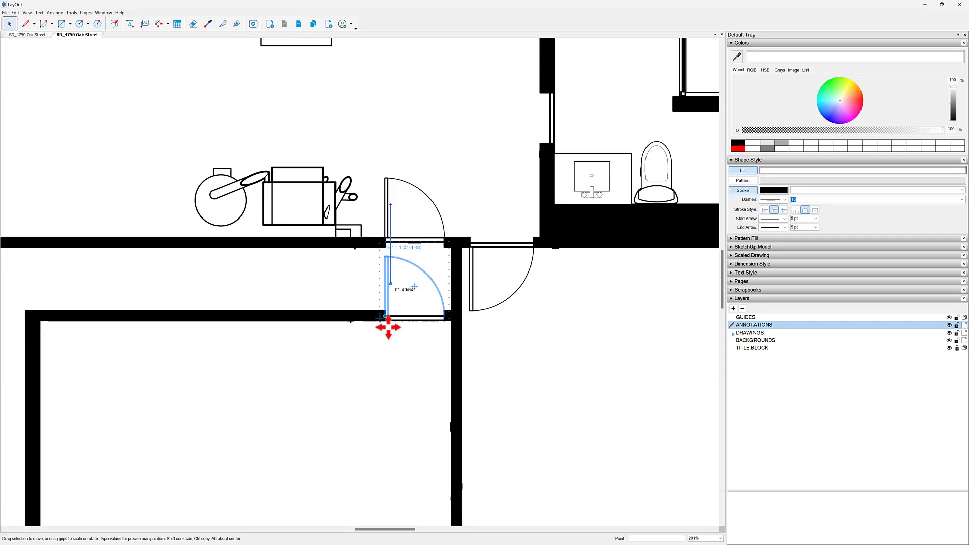
pyautogui.moveTo(389, 348); pyautogui.dragTo(390, 365)
pyautogui.rightClick(389, 368)
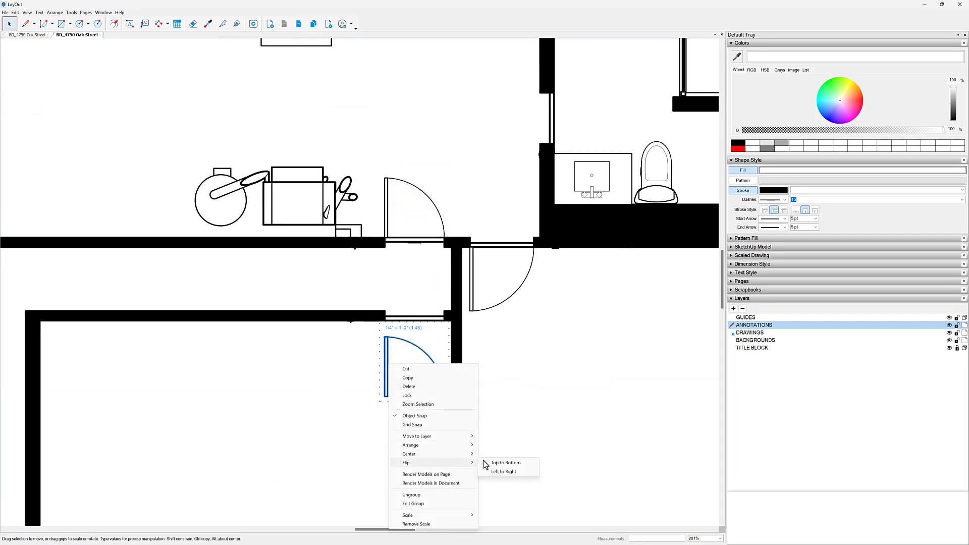
pyautogui.click(502, 463)
pyautogui.scroll(4, 400, 364)
pyautogui.moveTo(372, 342); pyautogui.dragTo(372, 316)
pyautogui.scroll(-2, 373, 318)
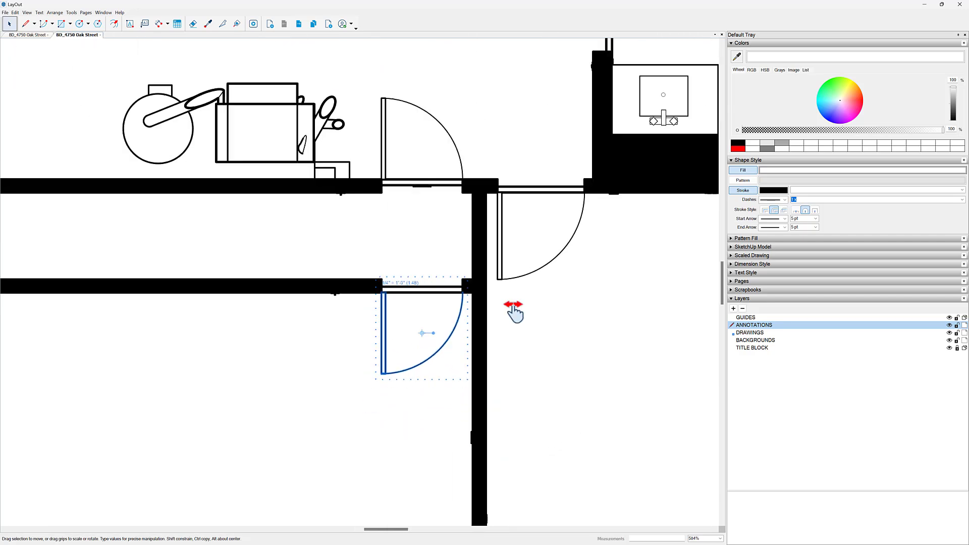
# Copy the door to the bathroom, rotate it 90°, and set it in the bathroom doorway
pyautogui.moveTo(496, 348); pyautogui.dragTo(419, 397, button='middle')
pyautogui.scroll(-2, 419, 396)
pyautogui.keyDown('ctrl'); pyautogui.moveTo(250, 281); pyautogui.dragTo(461, 177); pyautogui.keyUp('ctrl')
pyautogui.scroll(5, 465, 205)
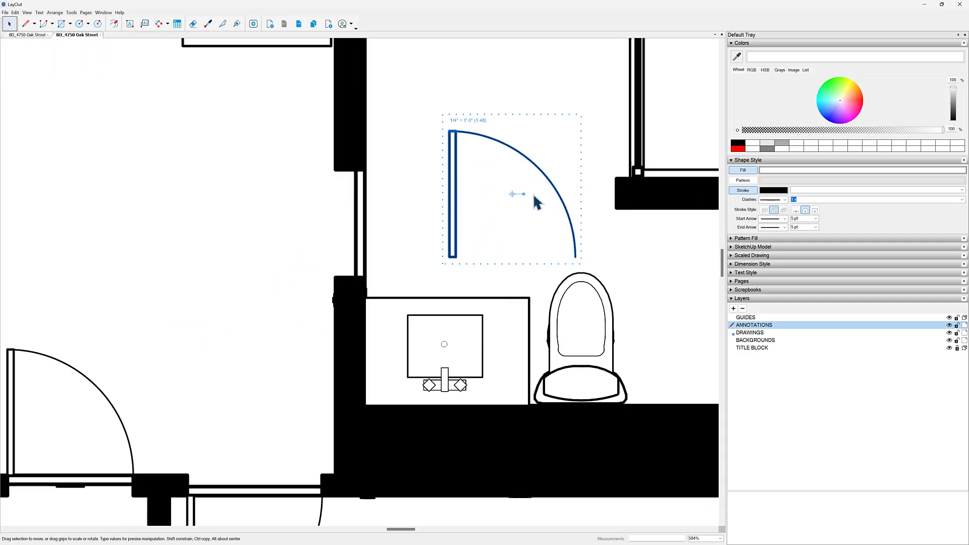
pyautogui.moveTo(538, 202); pyautogui.dragTo(512, 215)
pyautogui.rightClick(488, 133)
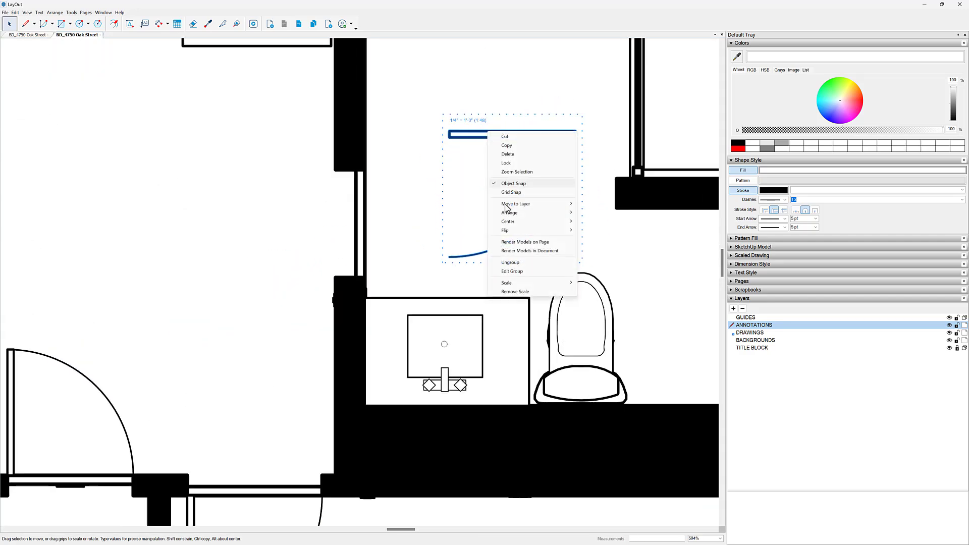
pyautogui.press('Escape')
pyautogui.moveTo(499, 138); pyautogui.dragTo(416, 176)
# Shrink the bathroom door's leaf and swing arc to fit the doorway
pyautogui.doubleClick(408, 170)
pyautogui.moveTo(529, 137); pyautogui.dragTo(392, 311)
pyautogui.moveTo(493, 298); pyautogui.dragTo(386, 276)
pyautogui.press('Escape')
pyautogui.scroll(-3, 457, 275)
pyautogui.moveTo(534, 270); pyautogui.dragTo(502, 274, button='middle')
pyautogui.scroll(-3, 505, 280)
pyautogui.scroll(2, 456, 371)
pyautogui.scroll(2, 443, 359)
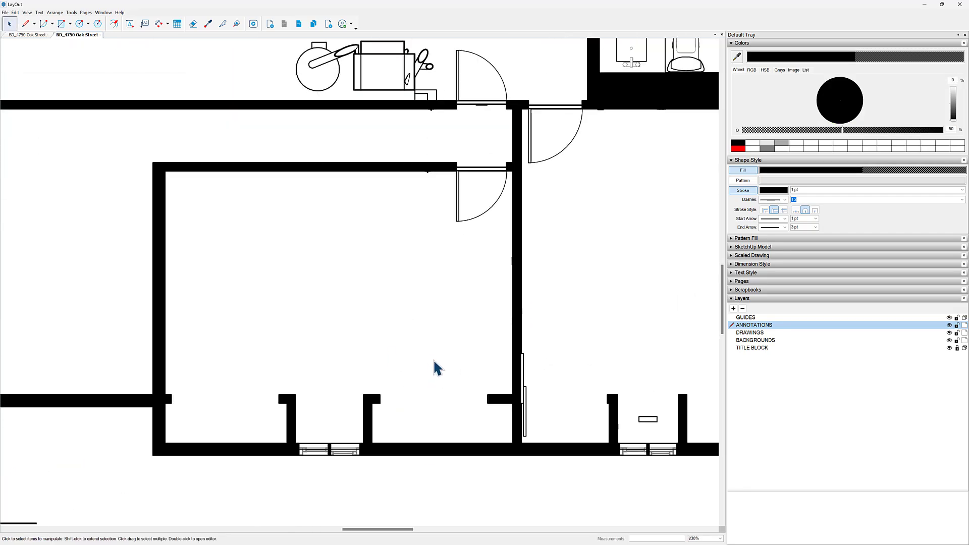
pyautogui.scroll(-1, 378, 296)
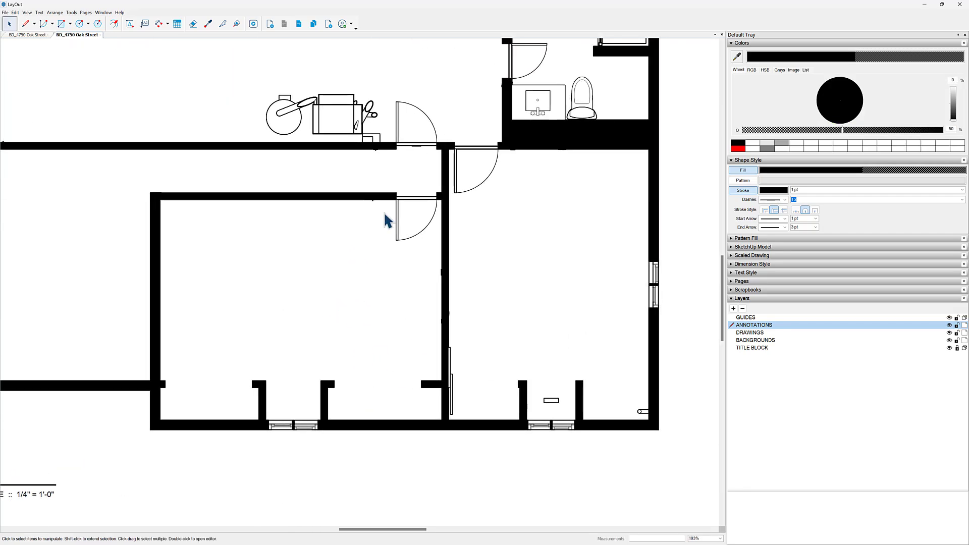
# Copy the closet sliding door symbol from page 2 onto the Level 00 plan
pyautogui.click(295, 26)
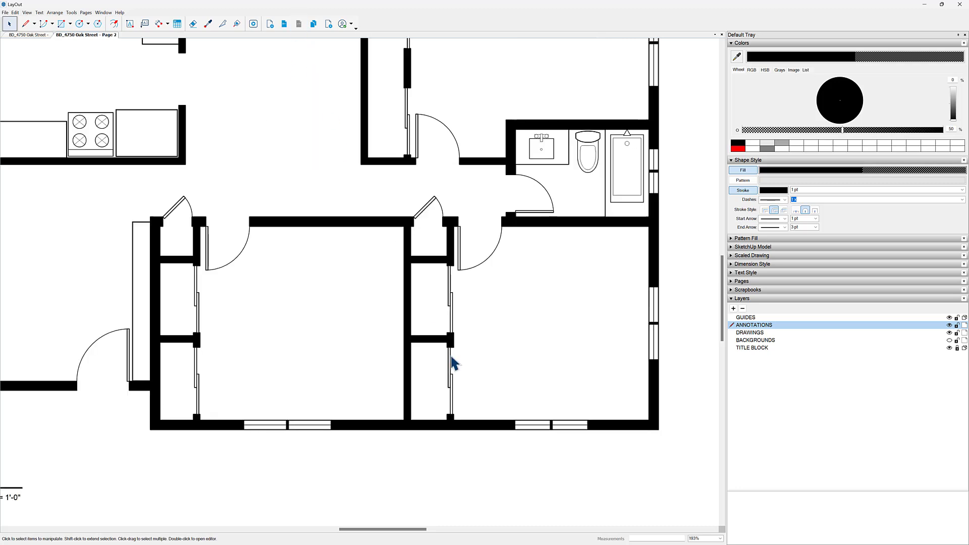
pyautogui.click(451, 366)
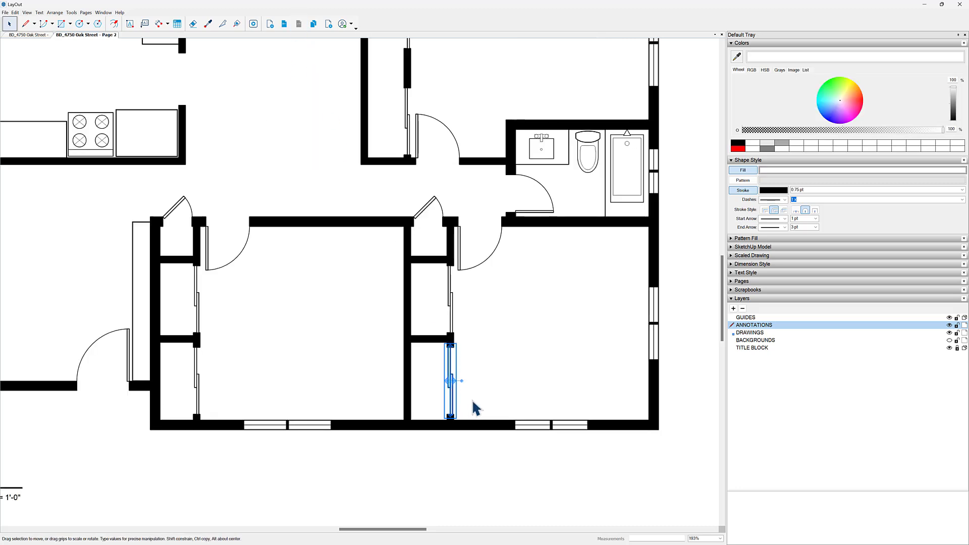
pyautogui.click(274, 25)
pyautogui.hotkey('ctrl', 'z')
pyautogui.click(284, 24)
pyautogui.scroll(2, 317, 309)
pyautogui.hotkey('ctrl', 'v')
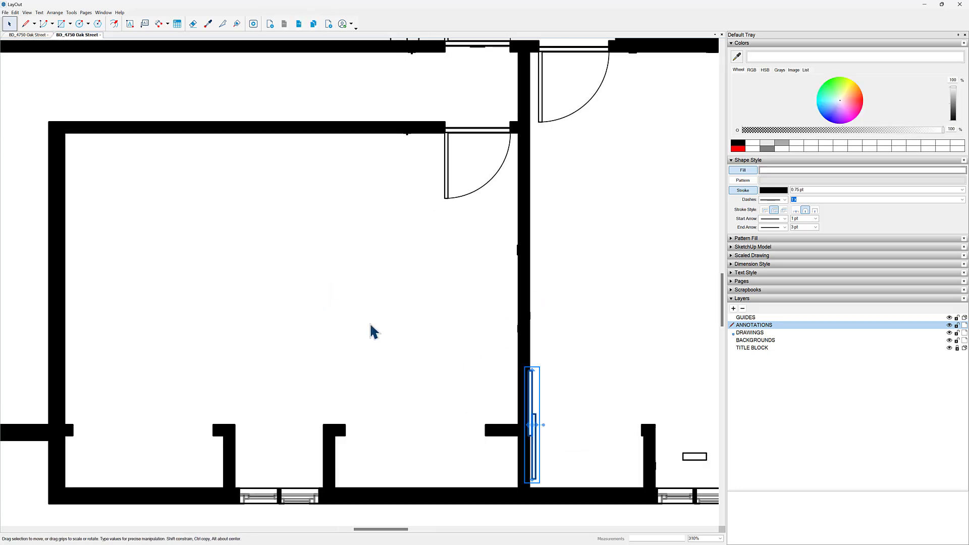
pyautogui.moveTo(355, 303); pyautogui.dragTo(230, 216, button='middle')
pyautogui.scroll(2, 437, 311)
# Rotate the pasted sliding door a quarter turn and place it in the closet opening
pyautogui.keyDown('ctrl'); pyautogui.moveTo(396, 334); pyautogui.dragTo(464, 359); pyautogui.keyUp('ctrl')
pyautogui.press('e')
pyautogui.click(396, 302)
pyautogui.press('space')
pyautogui.click(459, 327)
pyautogui.scroll(2, 444, 337)
pyautogui.moveTo(443, 337); pyautogui.dragTo(341, 265, button='middle')
pyautogui.moveTo(360, 251)
pyautogui.mouseDown()
pyautogui.moveTo(359, 275)
pyautogui.moveTo(378, 309)
pyautogui.mouseUp()
pyautogui.scroll(2, 356, 301)
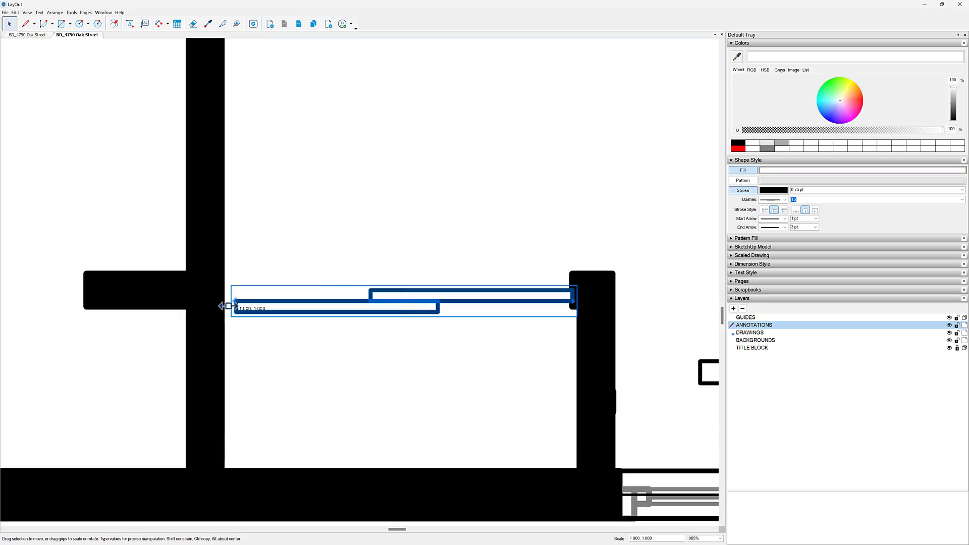
# Copy the sliding door leftward, stretch it to the left wall, and copy it into the next closet
pyautogui.moveTo(230, 316); pyautogui.dragTo(229, 317)
pyautogui.scroll(-2, 229, 317)
pyautogui.moveTo(229, 317); pyautogui.dragTo(494, 282, button='middle')
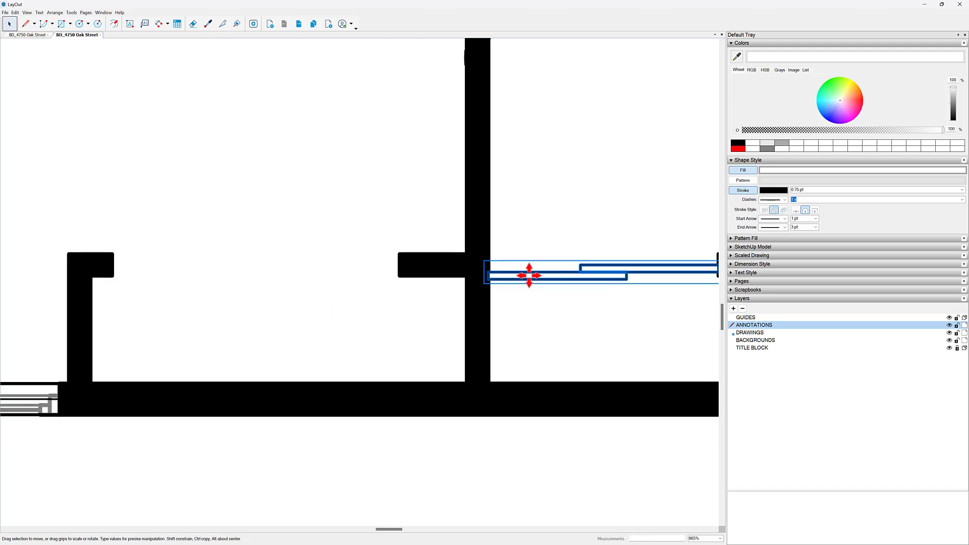
pyautogui.keyDown('ctrl'); pyautogui.moveTo(544, 275); pyautogui.dragTo(228, 268); pyautogui.keyUp('ctrl')
pyautogui.scroll(2, 173, 278)
pyautogui.moveTo(163, 269); pyautogui.dragTo(103, 274)
pyautogui.scroll(-3, 384, 255)
pyautogui.moveTo(384, 255); pyautogui.dragTo(663, 258, button='middle')
pyautogui.keyDown('ctrl'); pyautogui.moveTo(555, 267); pyautogui.dragTo(73, 258); pyautogui.keyUp('ctrl')
pyautogui.moveTo(119, 260); pyautogui.dragTo(411, 262, button='middle')
pyautogui.scroll(2, 389, 264)
pyautogui.scroll(-1, 420, 273)
pyautogui.hscroll(3, 274, 270)
pyautogui.scroll(-1, 287, 274)
pyautogui.hscroll(4, 288, 274)
# Copy the window beside the right wall of the bottom rooms and recenter the plan
pyautogui.keyDown('shift'); pyautogui.click(392, 273); pyautogui.keyUp('shift')
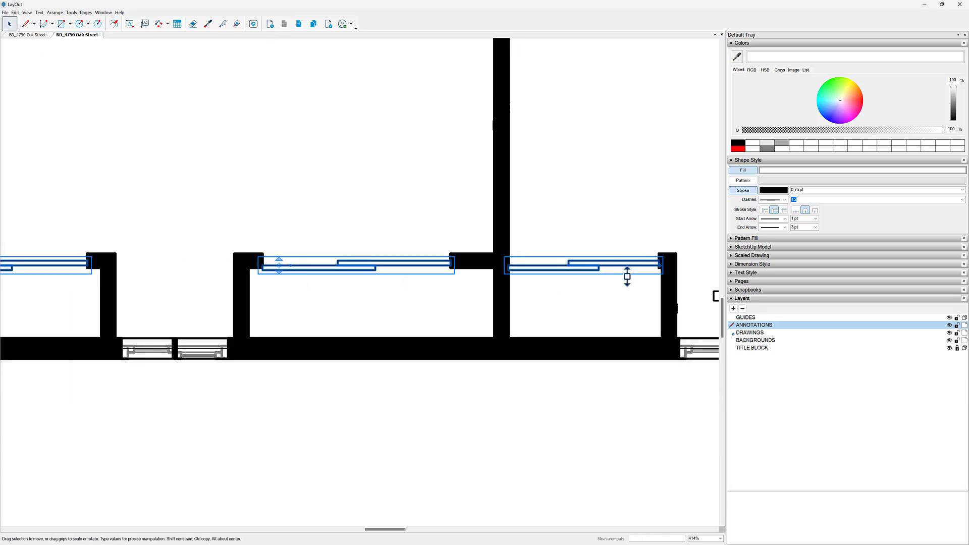
pyautogui.scroll(2, 666, 273)
pyautogui.scroll(-3, 674, 271)
pyautogui.scroll(-1, 670, 284)
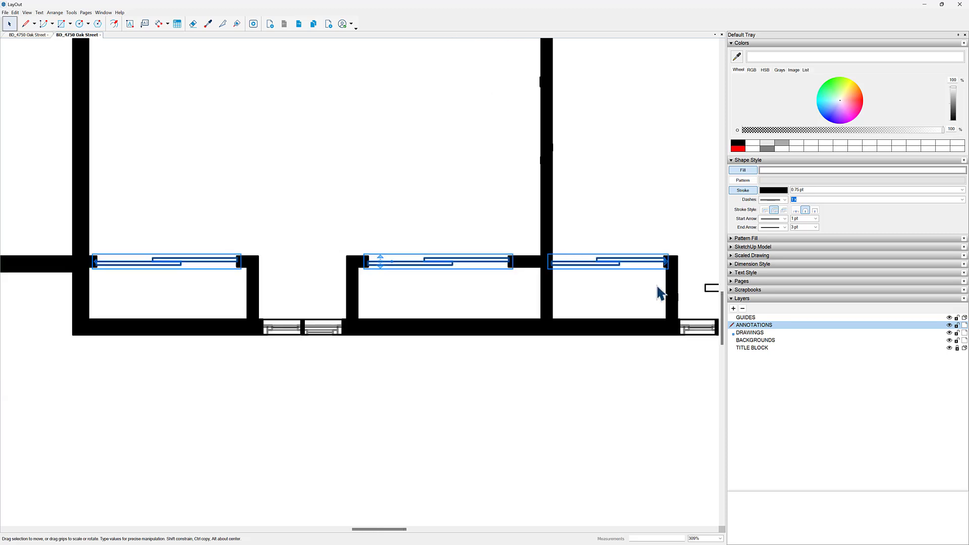
pyautogui.moveTo(653, 296); pyautogui.dragTo(399, 292, button='middle')
pyautogui.scroll(1, 399, 292)
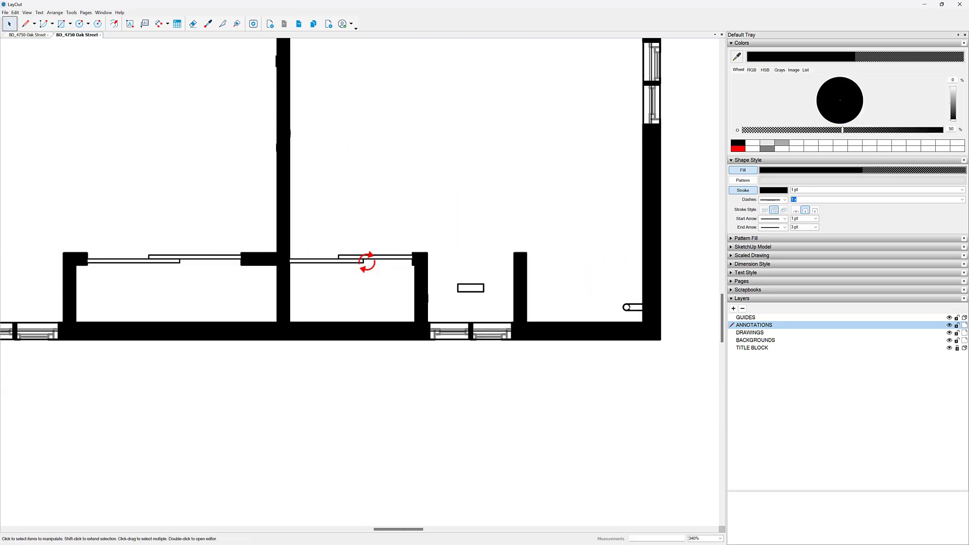
pyautogui.keyDown('ctrl'); pyautogui.moveTo(341, 261); pyautogui.dragTo(573, 263); pyautogui.keyUp('ctrl')
pyautogui.scroll(3, 634, 260)
pyautogui.moveTo(662, 268); pyautogui.dragTo(660, 268)
pyautogui.click(611, 284)
pyautogui.scroll(-8, 611, 272)
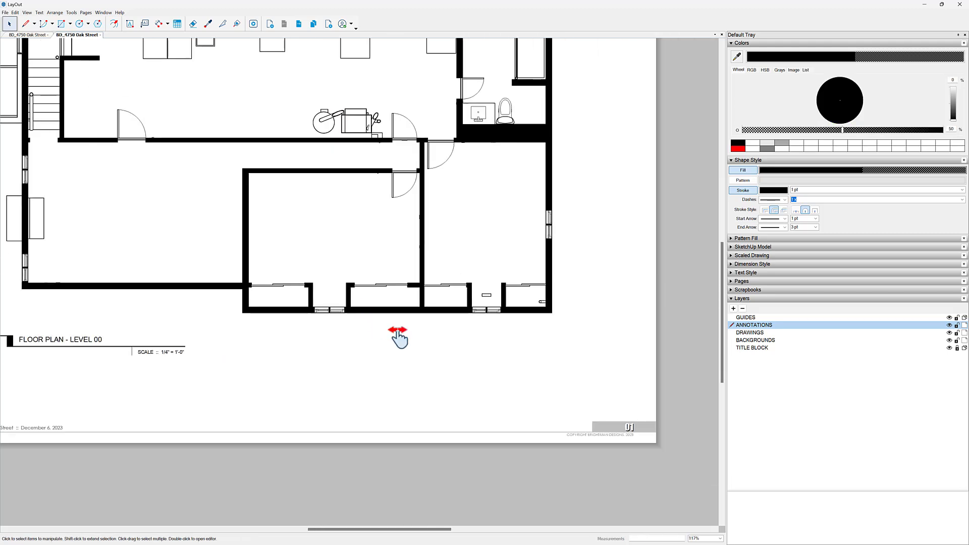
pyautogui.moveTo(409, 340); pyautogui.dragTo(450, 362, button='middle')
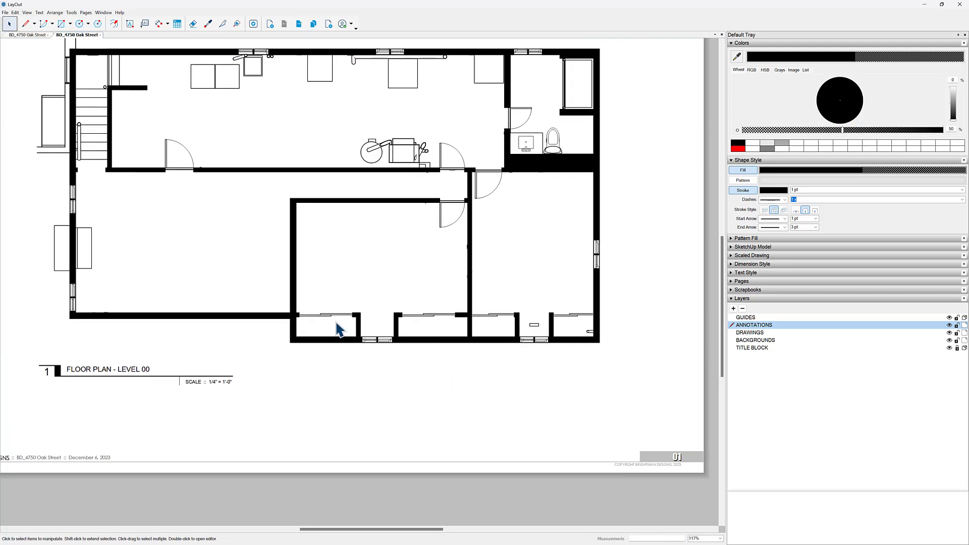
pyautogui.moveTo(212, 294); pyautogui.dragTo(242, 341, button='middle')
pyautogui.moveTo(443, 328); pyautogui.dragTo(475, 355, button='middle')
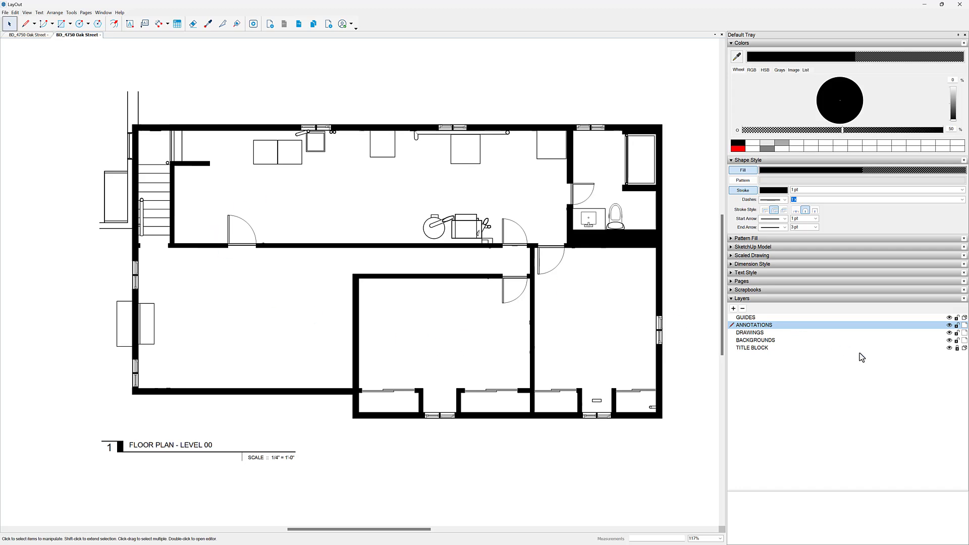
# Hide and reshow the BACKGROUNDS layer, then open the ConDoc Kitchen / Bath / Utility scrapbook
pyautogui.click(950, 341)
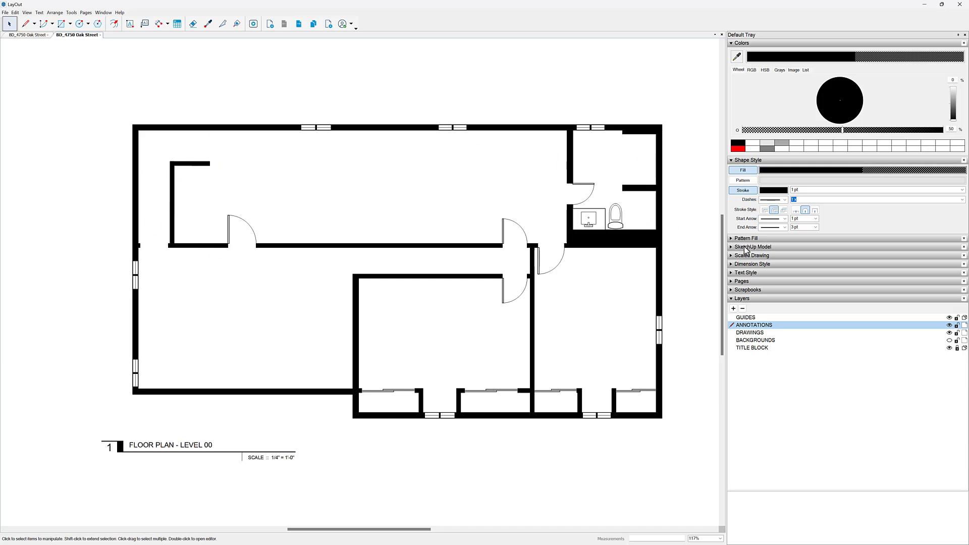
pyautogui.click(949, 340)
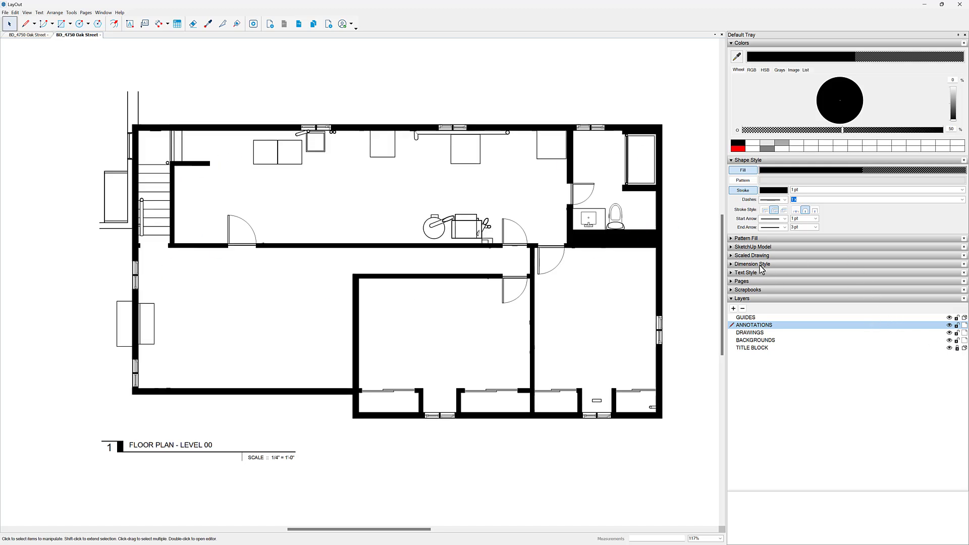
pyautogui.click(757, 291)
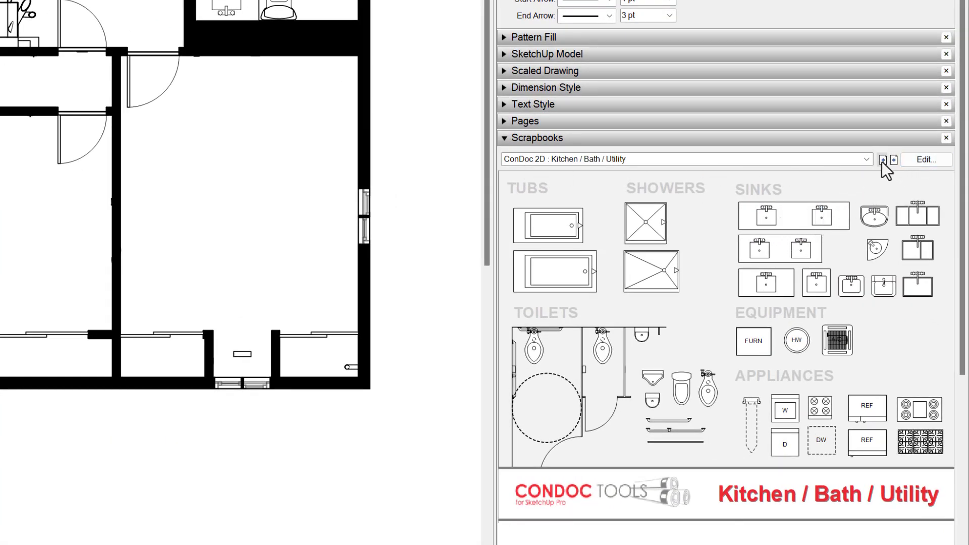
# Place the large shower symbol in the bathroom, rotated 90° into the alcove
pyautogui.click(883, 160)
pyautogui.click(895, 159)
pyautogui.click(894, 159)
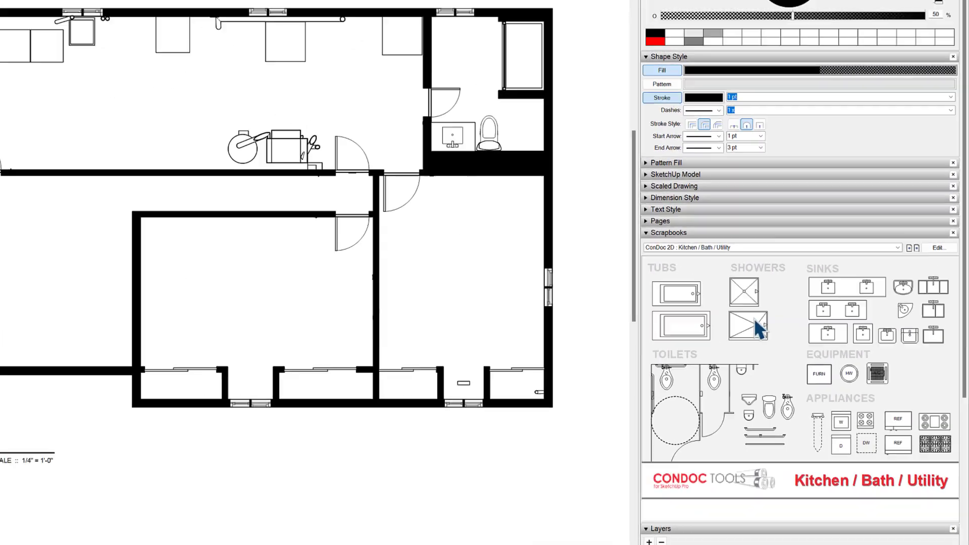
pyautogui.click(659, 265)
pyautogui.moveTo(619, 205); pyautogui.dragTo(507, 212, button='middle')
pyautogui.scroll(5, 503, 212)
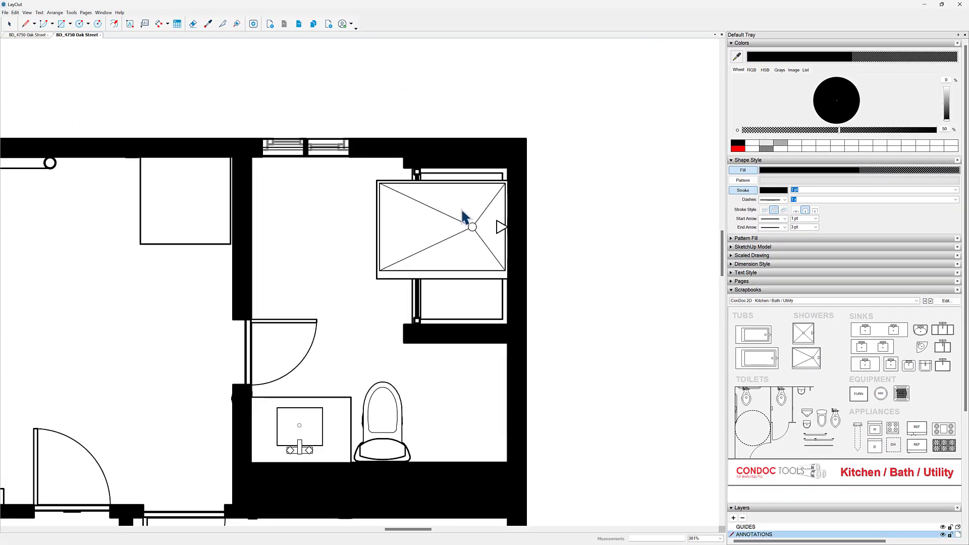
pyautogui.click(462, 210)
pyautogui.press('space')
pyautogui.click(467, 255)
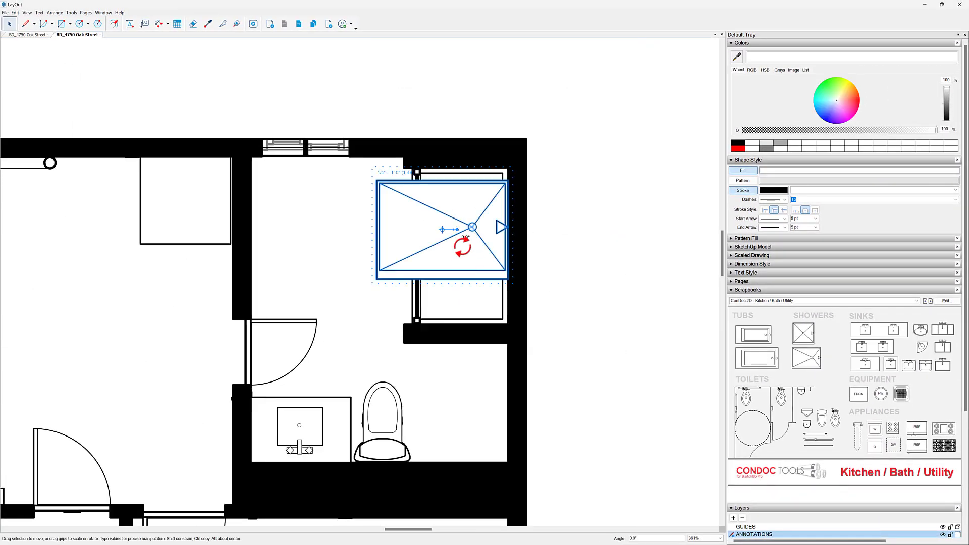
pyautogui.moveTo(458, 229); pyautogui.dragTo(443, 259)
pyautogui.scroll(2, 472, 197)
pyautogui.moveTo(471, 187); pyautogui.dragTo(495, 196)
# Narrow the shower outline and stretch it down to the wall to fill the alcove
pyautogui.doubleClick(463, 303)
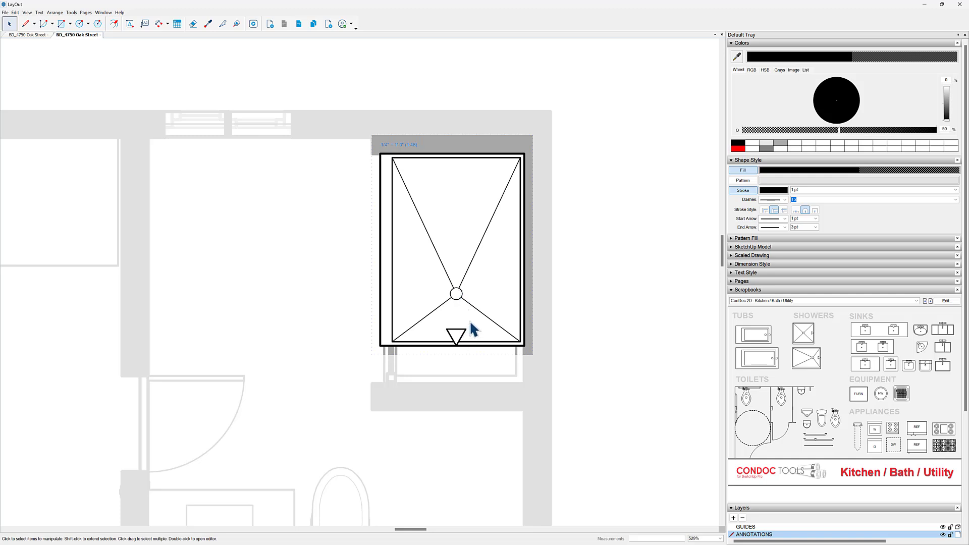
pyautogui.moveTo(586, 202); pyautogui.dragTo(324, 244)
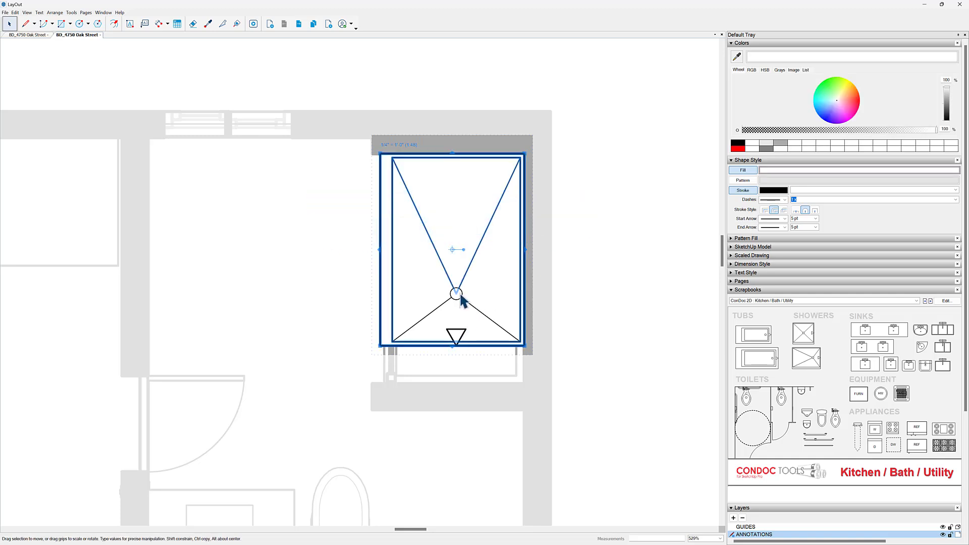
pyautogui.scroll(2, 397, 282)
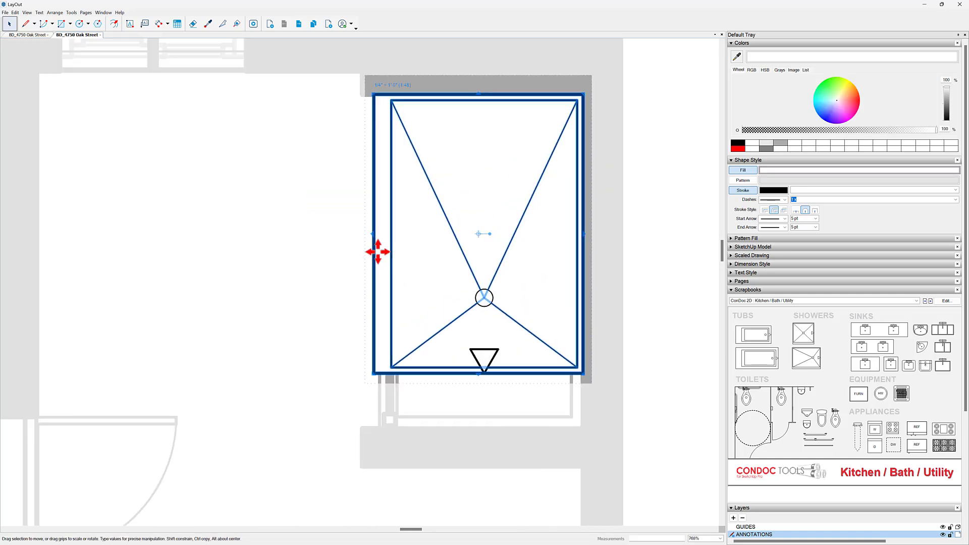
pyautogui.moveTo(372, 234); pyautogui.dragTo(413, 409)
pyautogui.moveTo(481, 374); pyautogui.dragTo(481, 428)
pyautogui.scroll(2, 465, 344)
# Nudge the shower's triangle into place and move the drain circle to where the diagonals meet
pyautogui.click(440, 299)
pyautogui.hotkey('shift', 'Down')
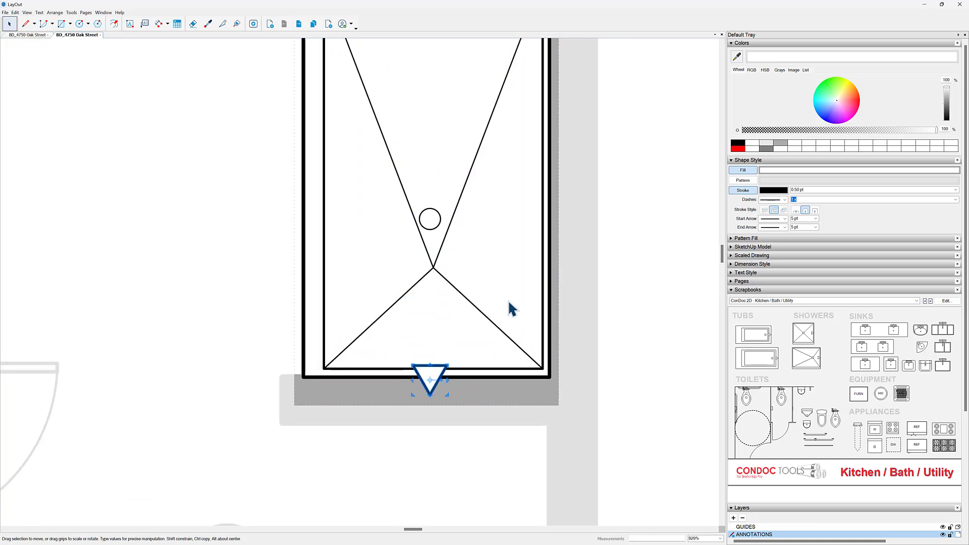
pyautogui.scroll(4, 472, 338)
pyautogui.press('Up')
pyautogui.press('Up')
pyautogui.press('Up')
pyautogui.press('Up')
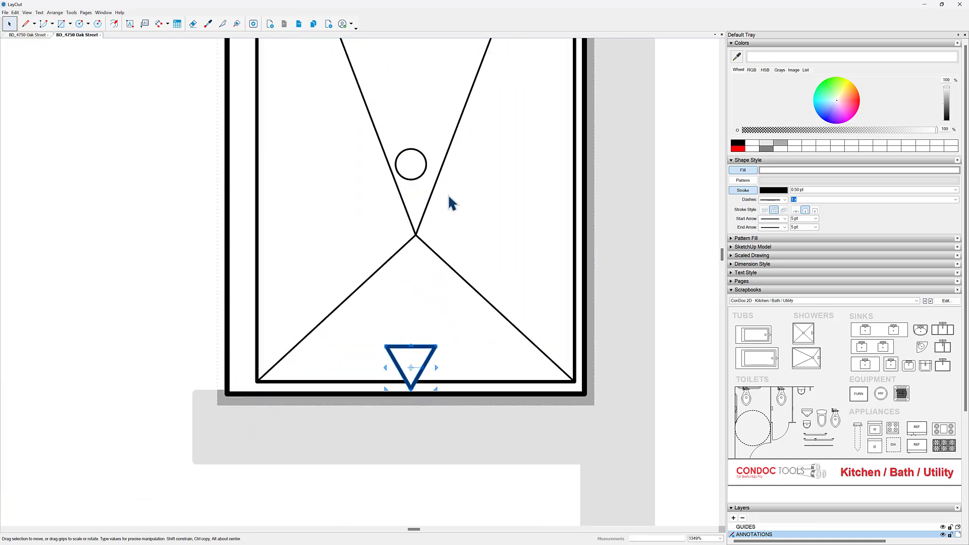
pyautogui.click(410, 163)
pyautogui.scroll(2, 409, 170)
pyautogui.moveTo(408, 173); pyautogui.dragTo(417, 273)
pyautogui.scroll(-9, 500, 281)
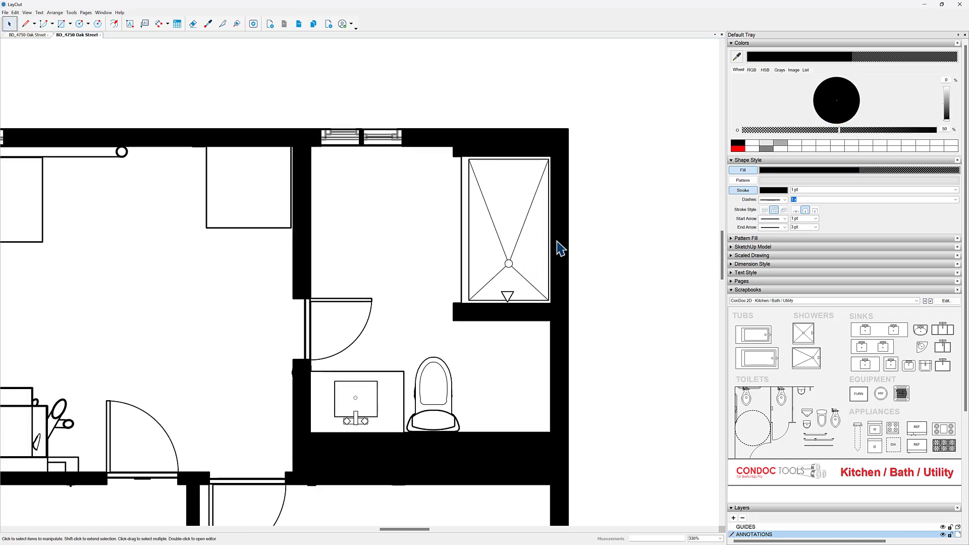
pyautogui.scroll(4, 509, 273)
# Try resizing the drain circle, undo the ellipse distortion, and exit the shower symbol
pyautogui.click(508, 260)
pyautogui.doubleClick(508, 258)
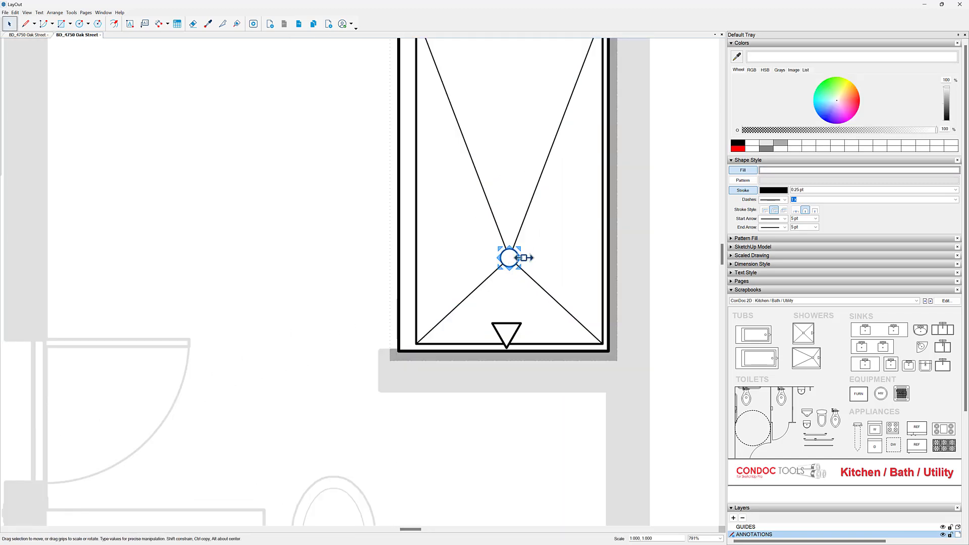
pyautogui.moveTo(524, 257); pyautogui.dragTo(509, 258)
pyautogui.hotkey('ctrl', 'z')
pyautogui.press('Escape')
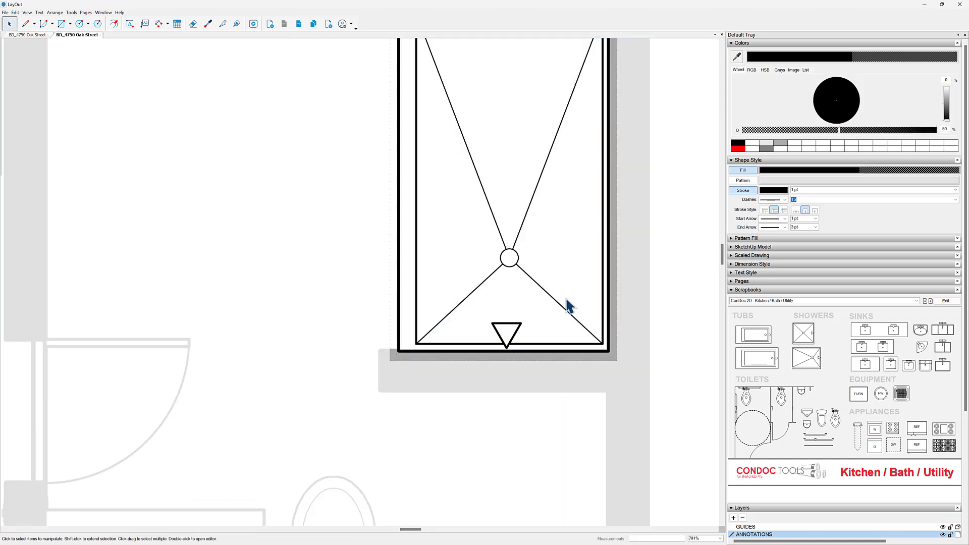
pyautogui.press('Escape')
pyautogui.scroll(-5, 559, 293)
pyautogui.moveTo(526, 349); pyautogui.dragTo(573, 289, button='middle')
pyautogui.scroll(-3, 572, 290)
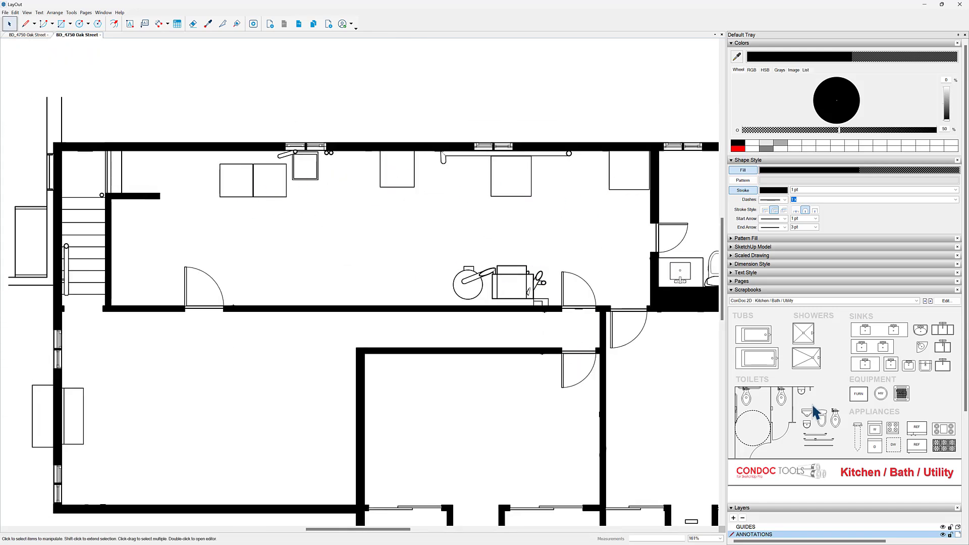
# Place the washer and dryer along the top wall with a sink beside them
pyautogui.moveTo(876, 435); pyautogui.dragTo(236, 185)
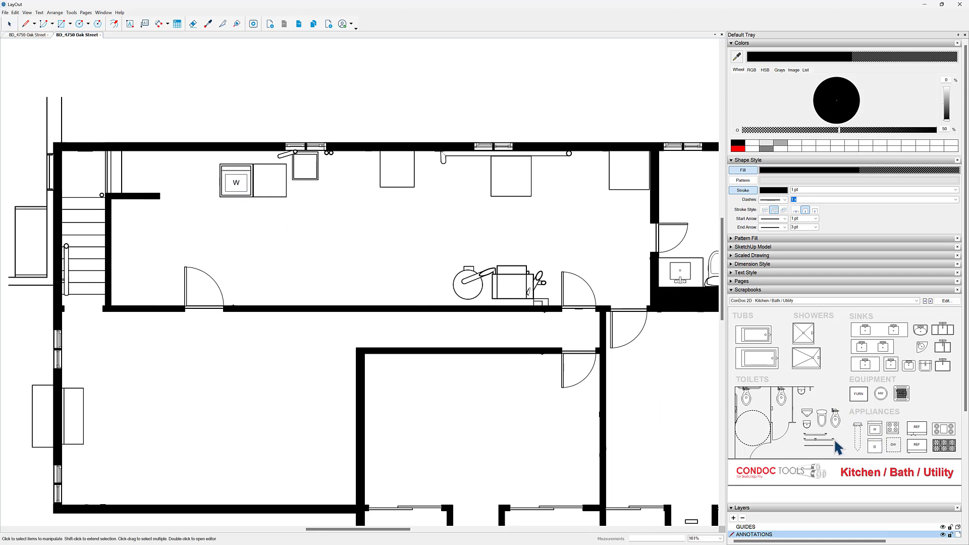
pyautogui.moveTo(875, 446); pyautogui.dragTo(278, 188)
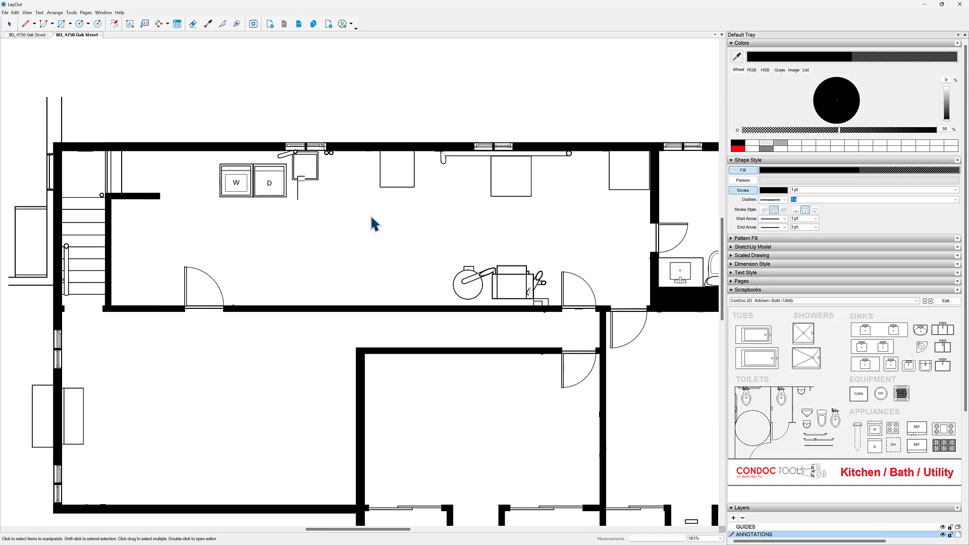
pyautogui.click(944, 369)
pyautogui.scroll(6, 307, 177)
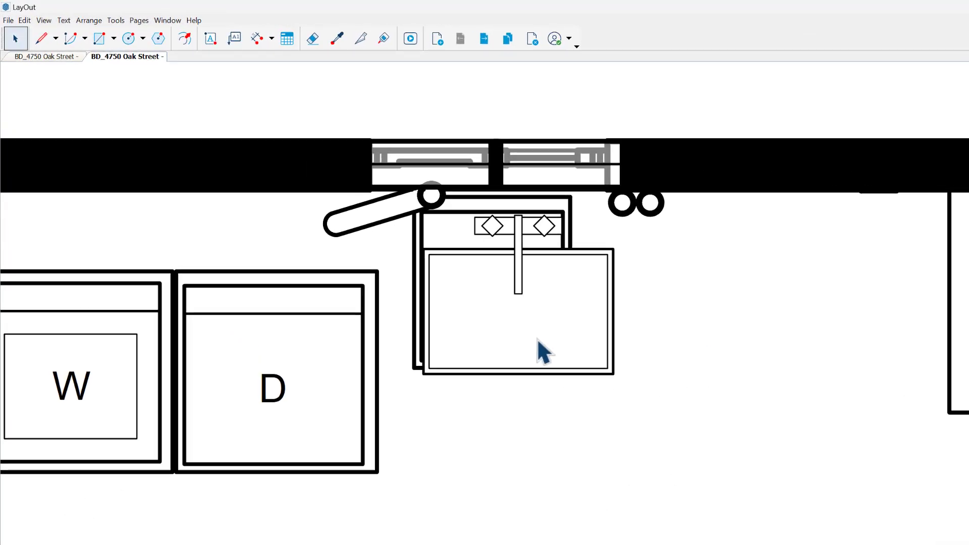
pyautogui.click(376, 224)
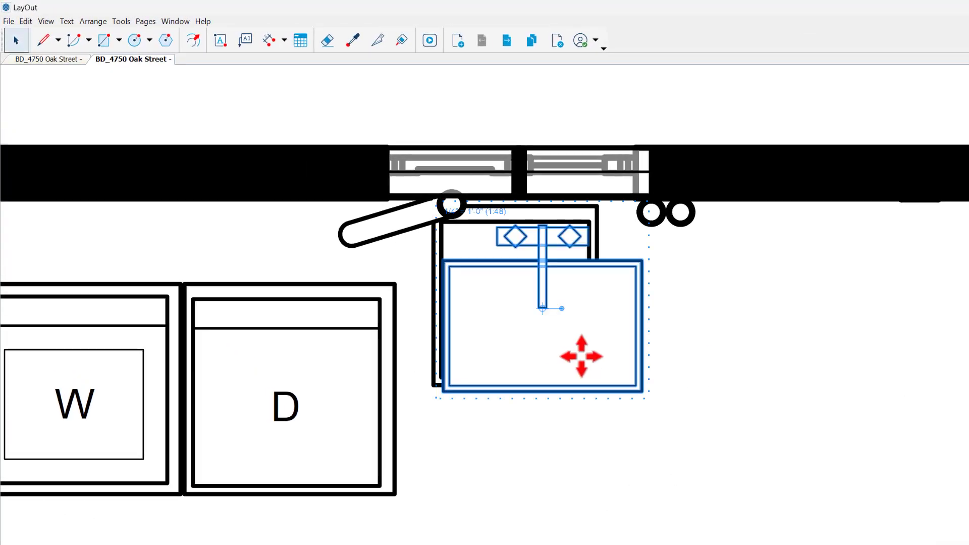
# Offset the sink outline into a rim and extend the rim's top edge to the wall
pyautogui.doubleClick(388, 212)
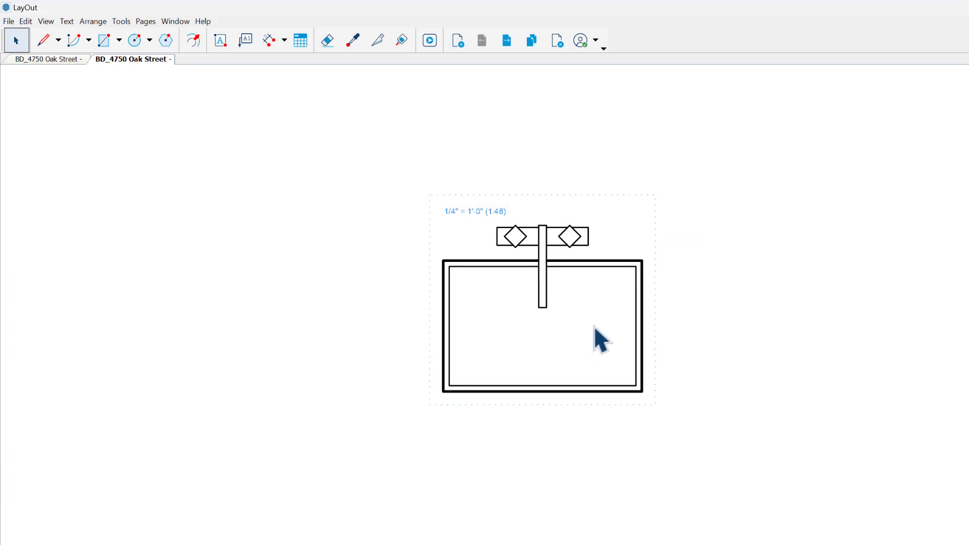
pyautogui.click(190, 44)
pyautogui.click(647, 337)
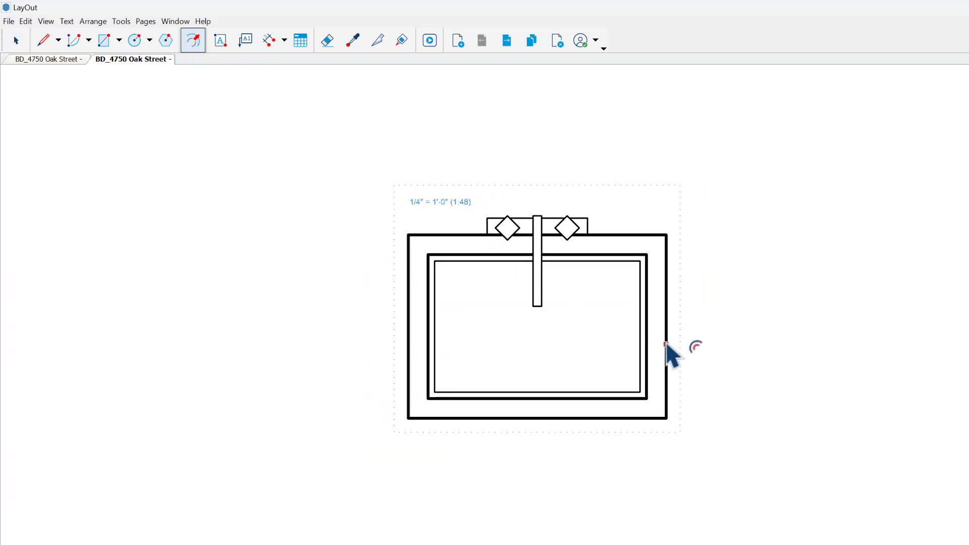
pyautogui.press('space')
pyautogui.click(651, 281)
pyautogui.moveTo(616, 223); pyautogui.dragTo(616, 205)
pyautogui.click(689, 306)
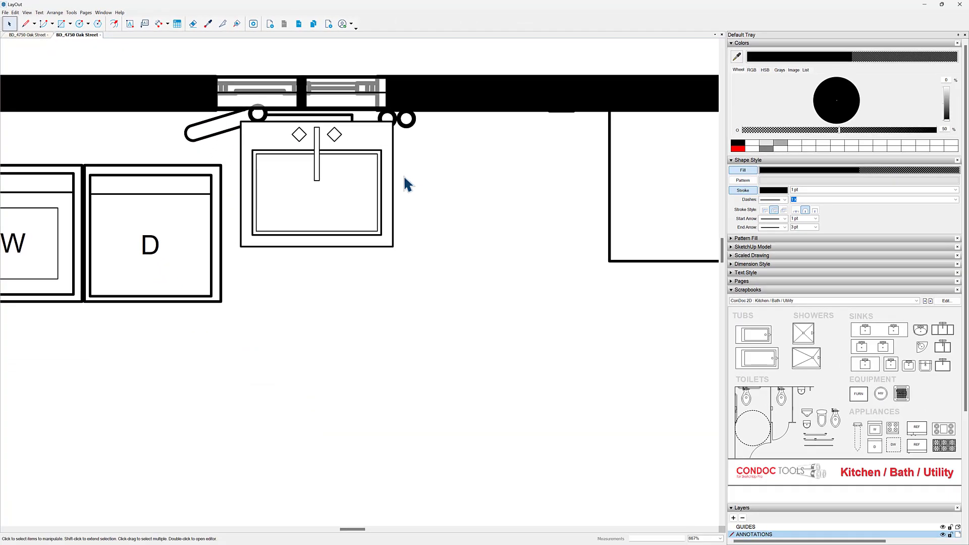
pyautogui.scroll(-7, 404, 175)
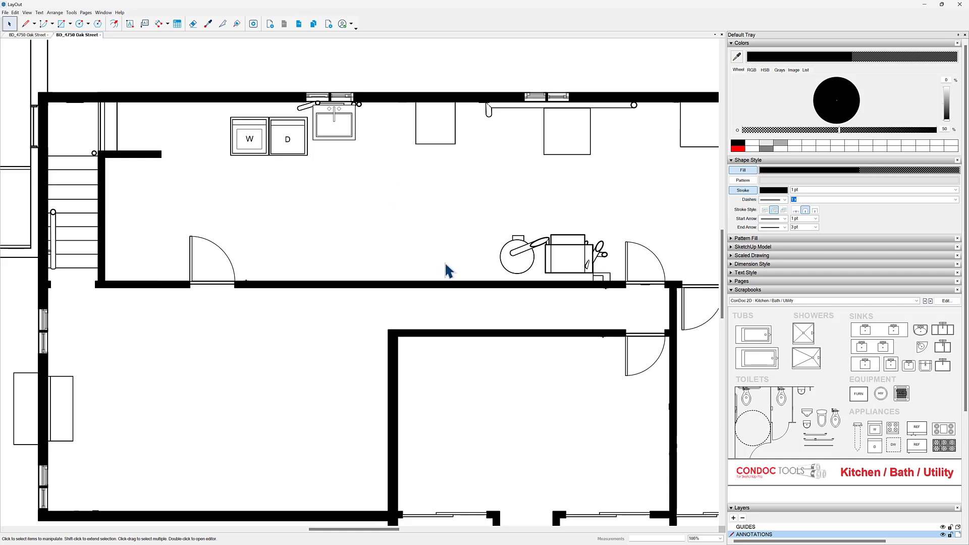
# Place the HW water heater and FURN furnace symbols side by side over the mechanical equipment
pyautogui.scroll(-1, 560, 262)
pyautogui.moveTo(561, 261); pyautogui.dragTo(404, 255, button='middle')
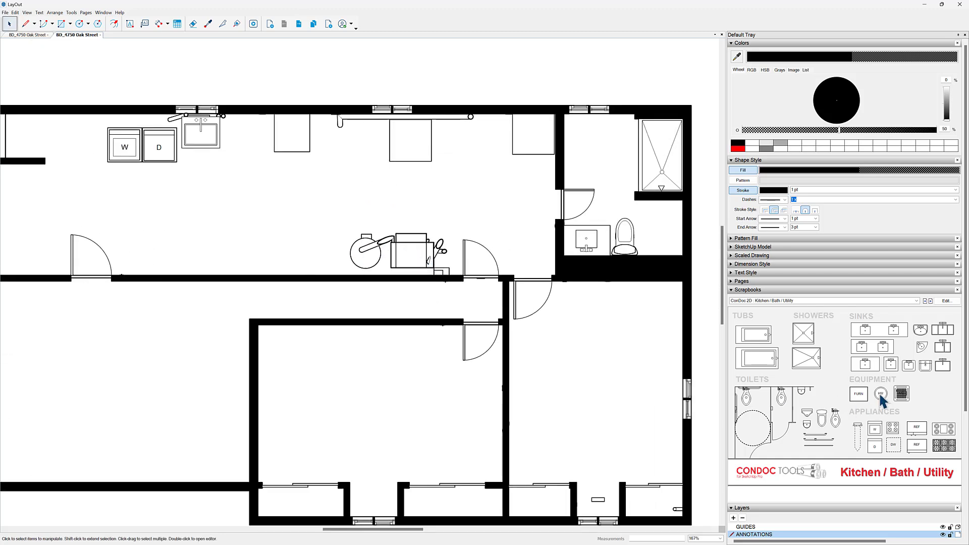
pyautogui.moveTo(881, 395); pyautogui.dragTo(365, 254)
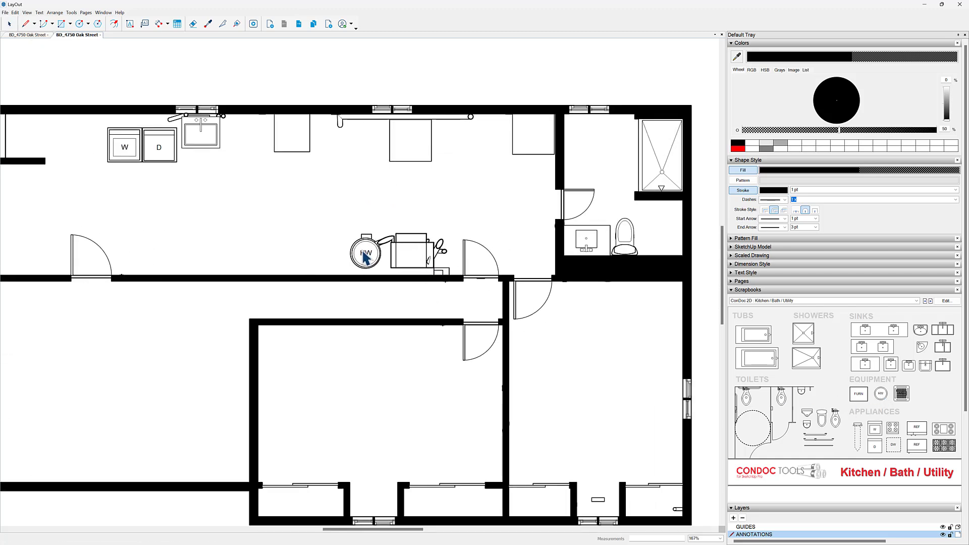
pyautogui.moveTo(859, 394); pyautogui.dragTo(420, 256)
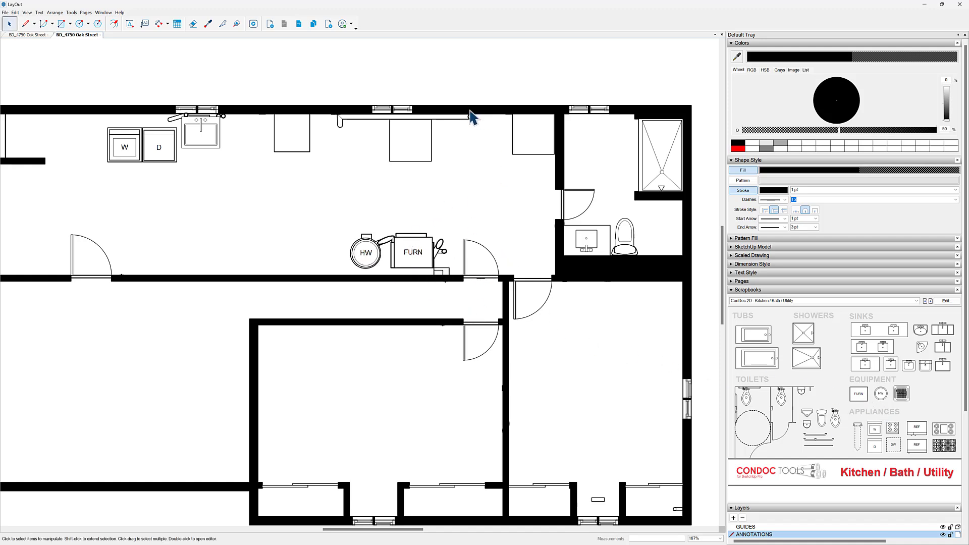
pyautogui.moveTo(351, 230); pyautogui.dragTo(388, 220, button='middle')
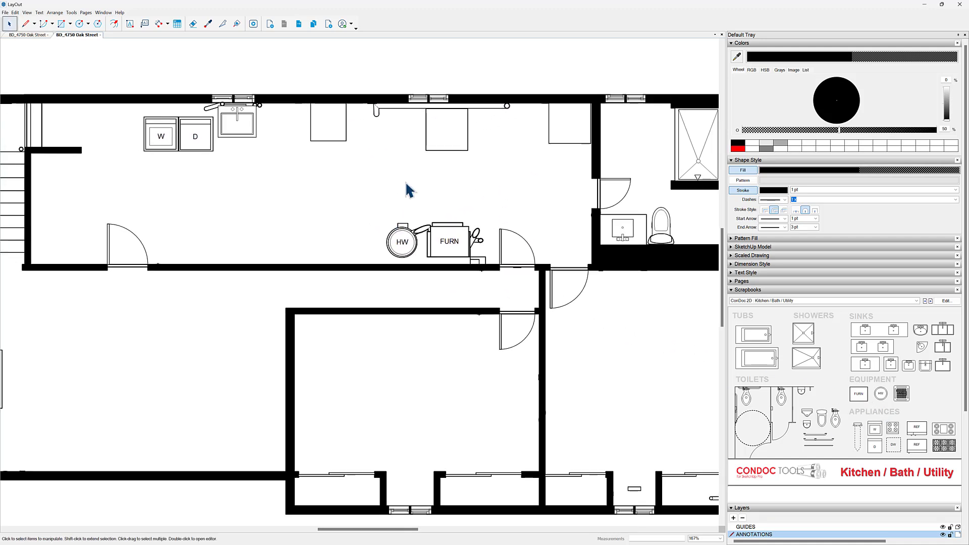
pyautogui.scroll(-2, 458, 194)
pyautogui.moveTo(435, 319); pyautogui.dragTo(439, 297, button='middle')
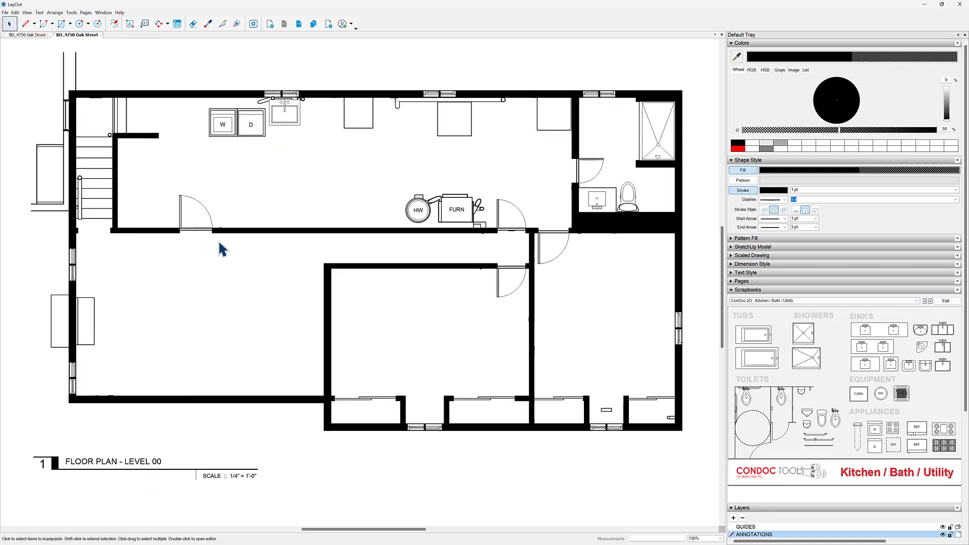
# Paste the Level 01 stair treads onto the basement plan and hide the BACKGROUNDS layer
pyautogui.click(298, 24)
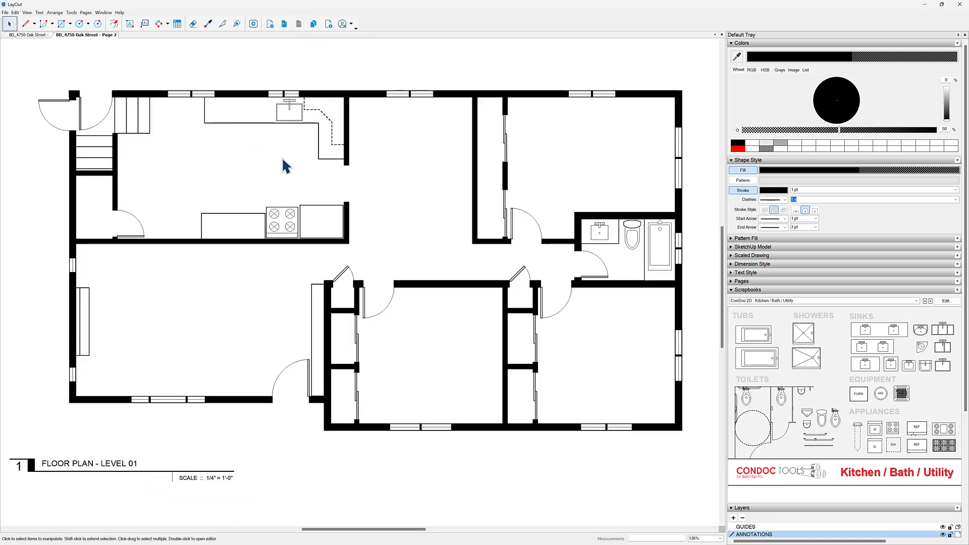
pyautogui.click(99, 141)
pyautogui.scroll(4, 139, 147)
pyautogui.keyDown('shift'); pyautogui.click(261, 149); pyautogui.keyUp('shift')
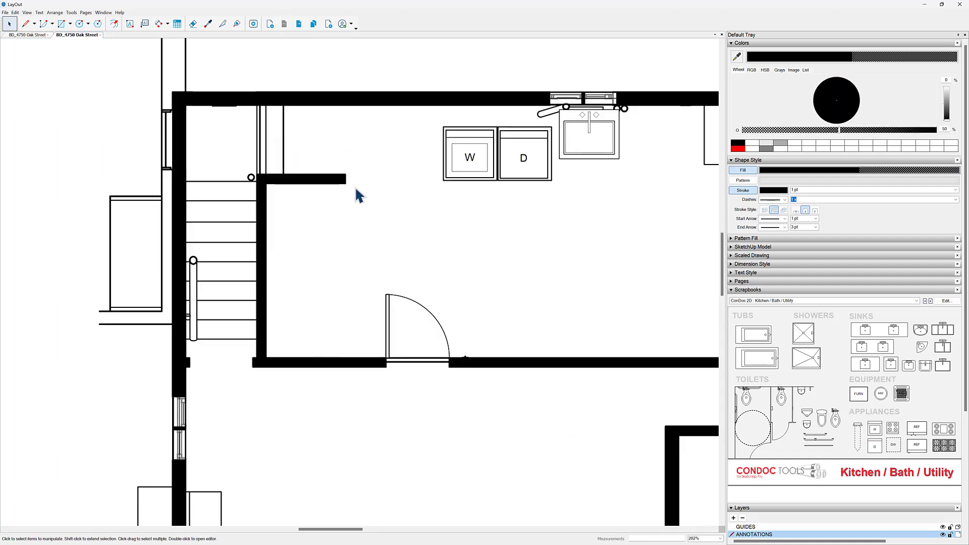
pyautogui.hotkey('ctrl', 'v')
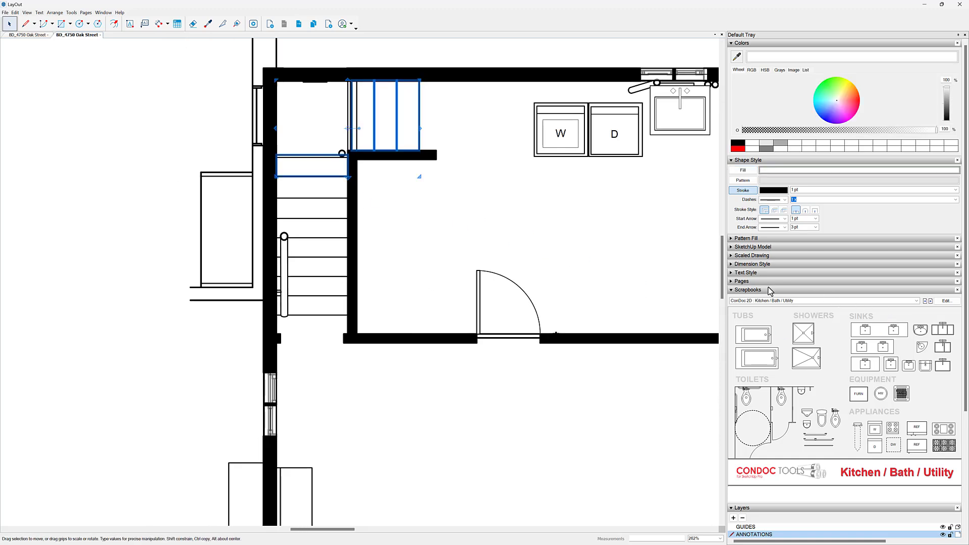
pyautogui.click(769, 291)
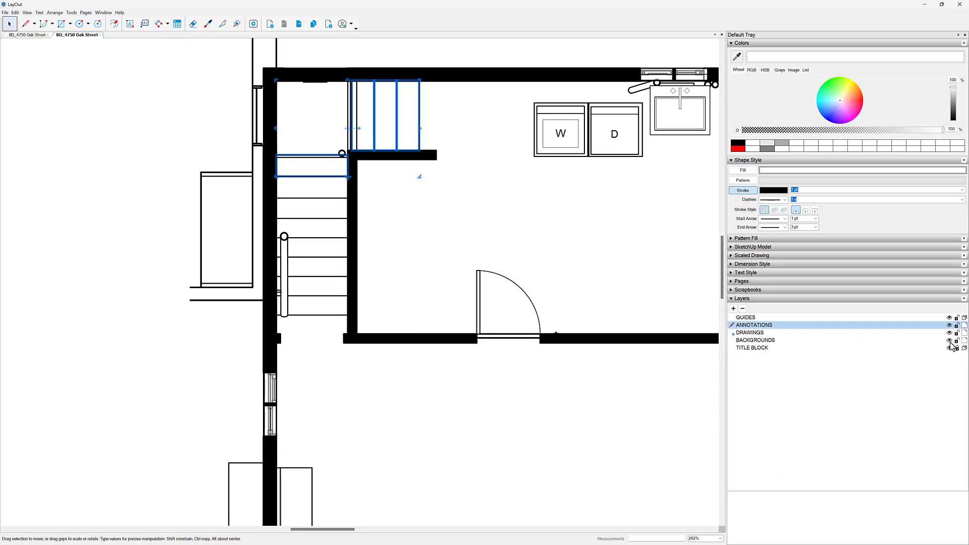
pyautogui.click(950, 341)
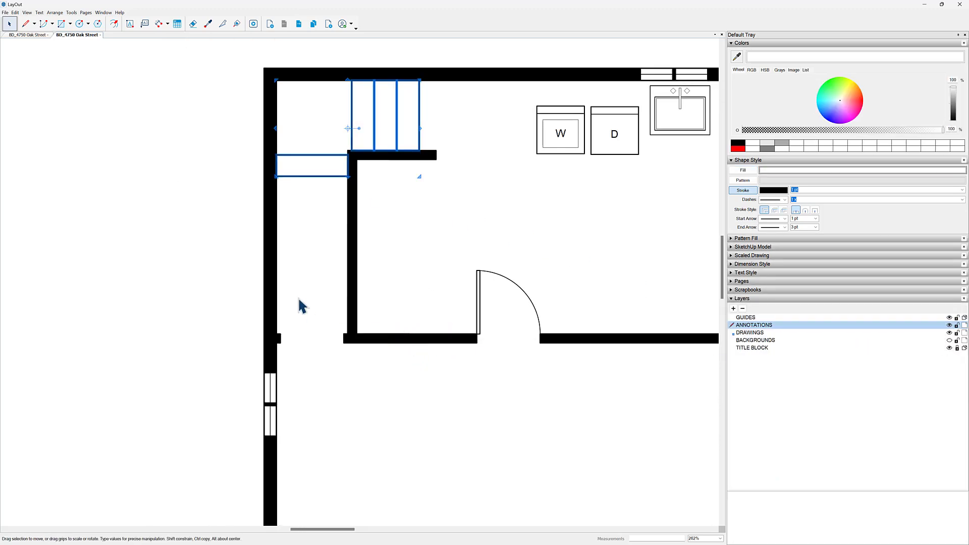
# Copy the lower tread down the stairwell as an array of seven evenly spaced treads (7x)
pyautogui.click(215, 211)
pyautogui.click(311, 176)
pyautogui.keyDown('ctrl'); pyautogui.moveTo(309, 171); pyautogui.dragTo(309, 193); pyautogui.keyUp('ctrl')
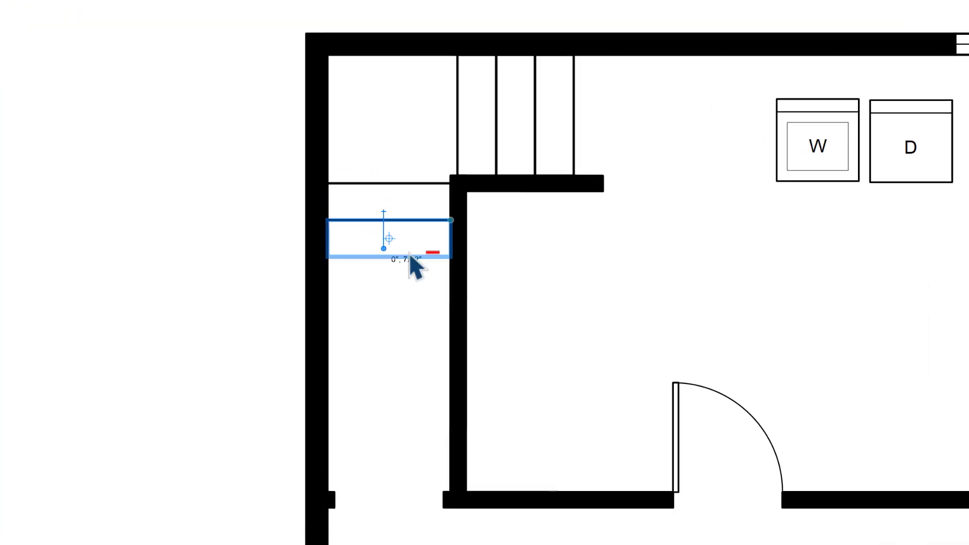
pyautogui.write('6x')
pyautogui.press('Return')
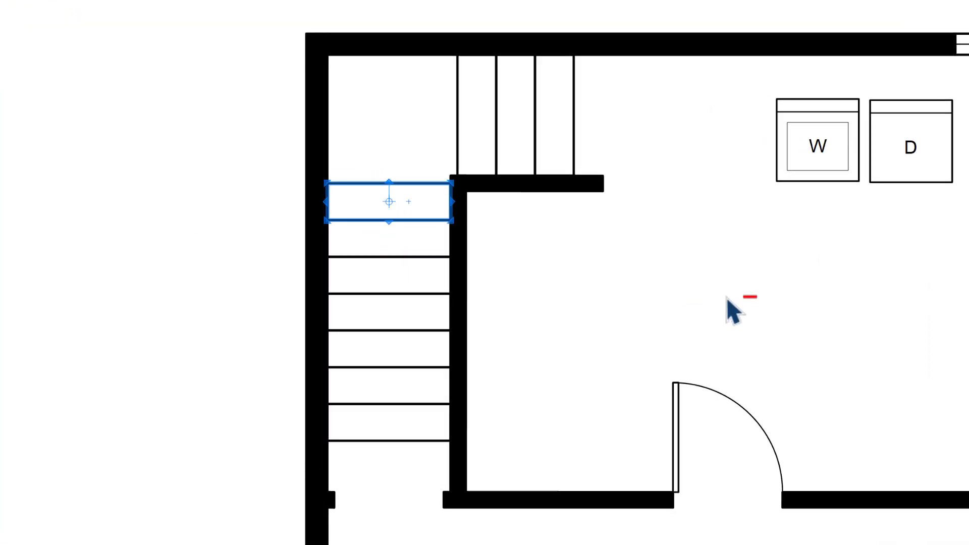
pyautogui.write('7x')
pyautogui.press('Return')
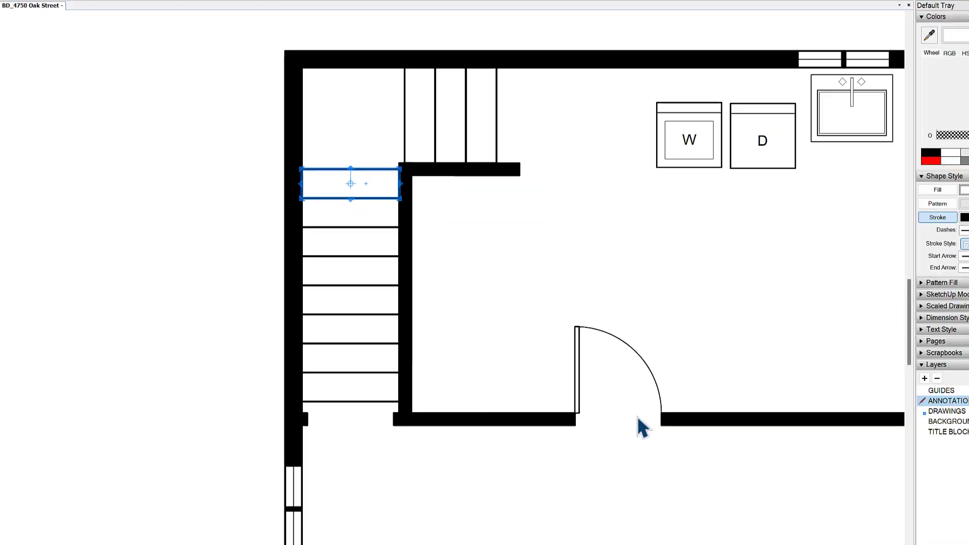
pyautogui.scroll(-4, 416, 348)
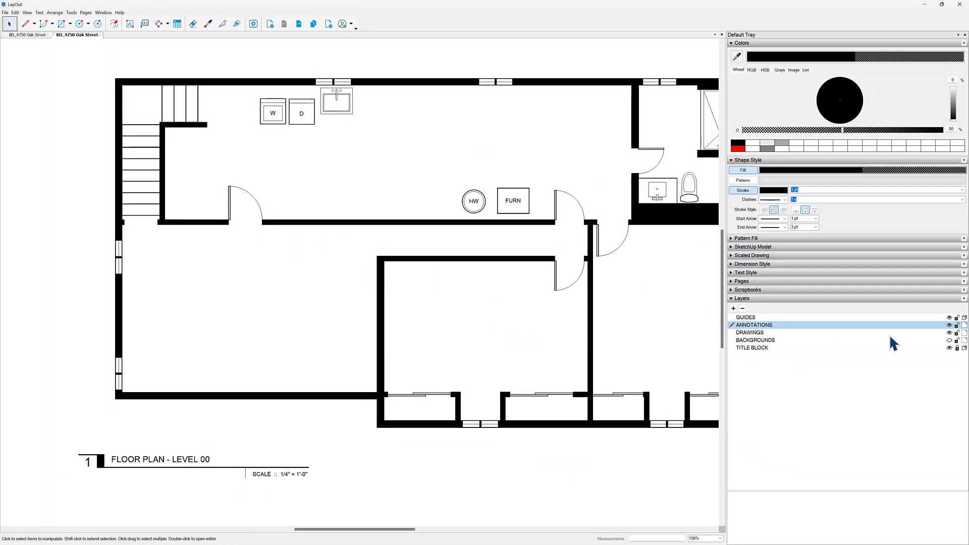
# With BACKGROUNDS shown, draw a narrow rectangle along the left basement wall beside its window
pyautogui.click(949, 340)
pyautogui.moveTo(255, 353); pyautogui.dragTo(335, 344, button='middle')
pyautogui.press('r')
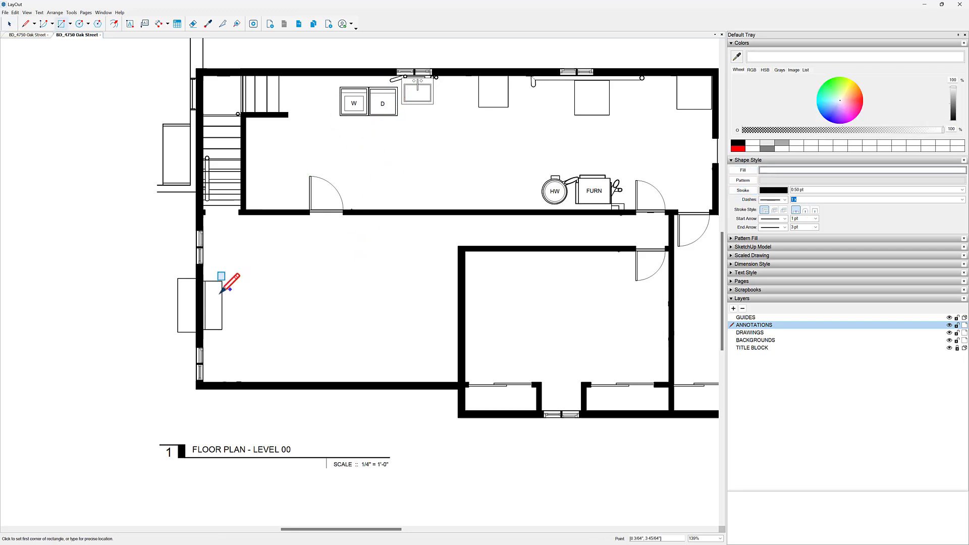
pyautogui.scroll(3, 222, 290)
pyautogui.scroll(3, 191, 396)
pyautogui.click(182, 387)
pyautogui.click(194, 107)
pyautogui.scroll(-10, 303, 368)
# Hide the BACKGROUNDS layer again, fit the whole page in view, and save the drawing
pyautogui.moveTo(340, 350); pyautogui.dragTo(247, 325, button='middle')
pyautogui.scroll(-2, 426, 335)
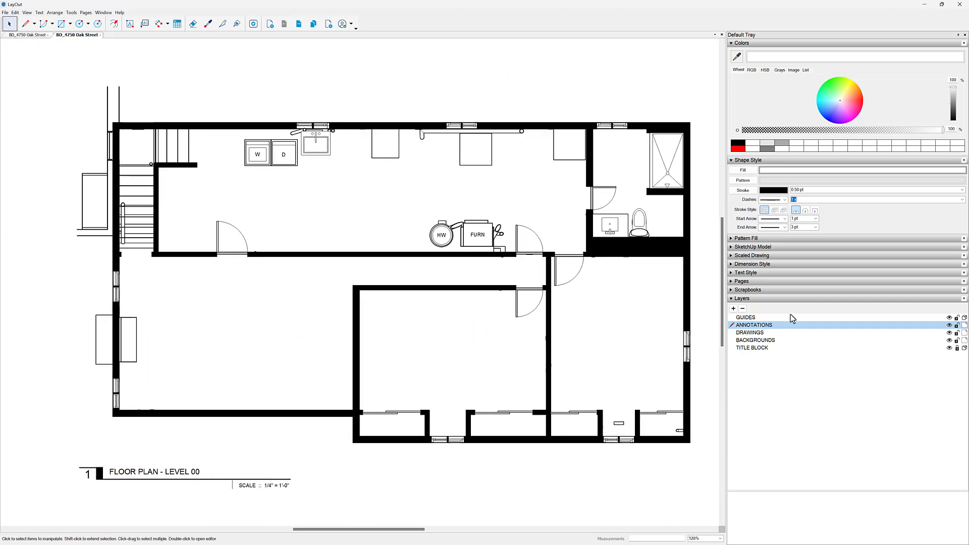
pyautogui.click(951, 341)
pyautogui.hotkey('ctrl', 'shift', 'w')
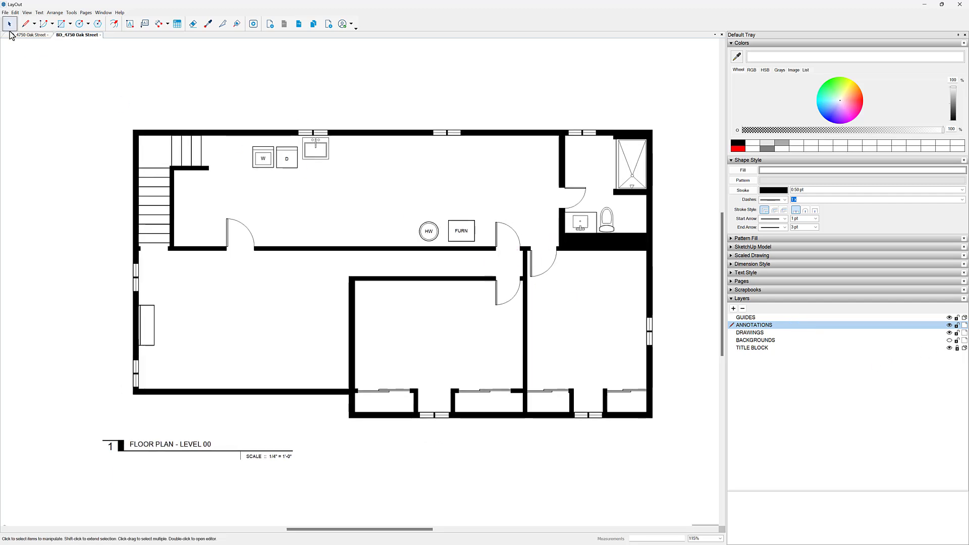
pyautogui.click(5, 12)
pyautogui.click(20, 68)
# Select the washer symbol, then clear the selection
pyautogui.scroll(5, 277, 156)
pyautogui.click(270, 158)
pyautogui.click(238, 130)
pyautogui.scroll(-4, 407, 219)
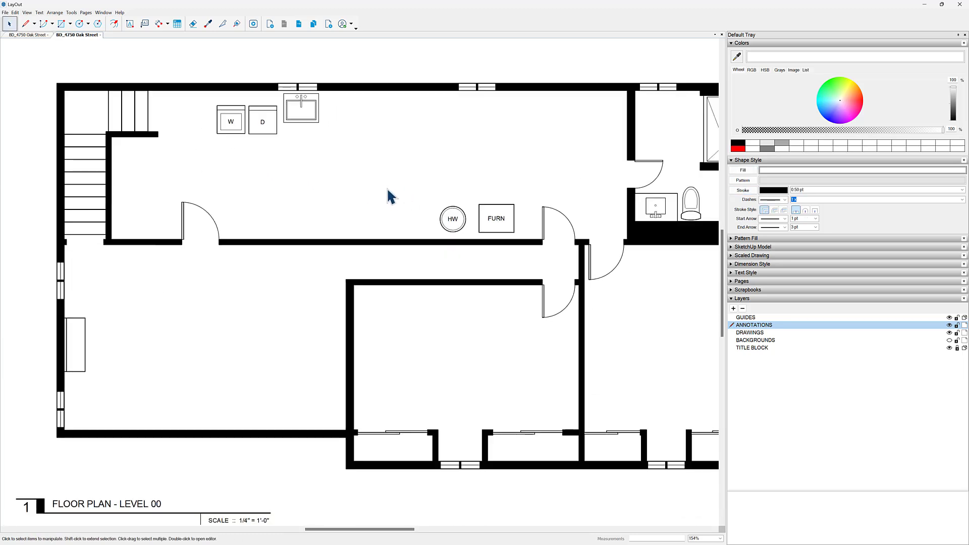
pyautogui.scroll(-1, 549, 213)
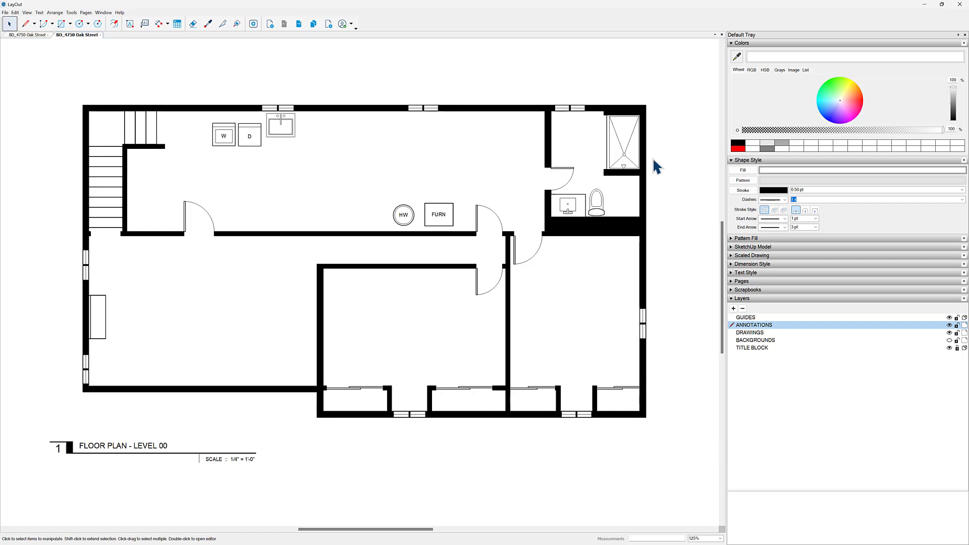
# Check both pages, then begin a PDF export and open the EXPORTS folder
pyautogui.scroll(-2, 400, 184)
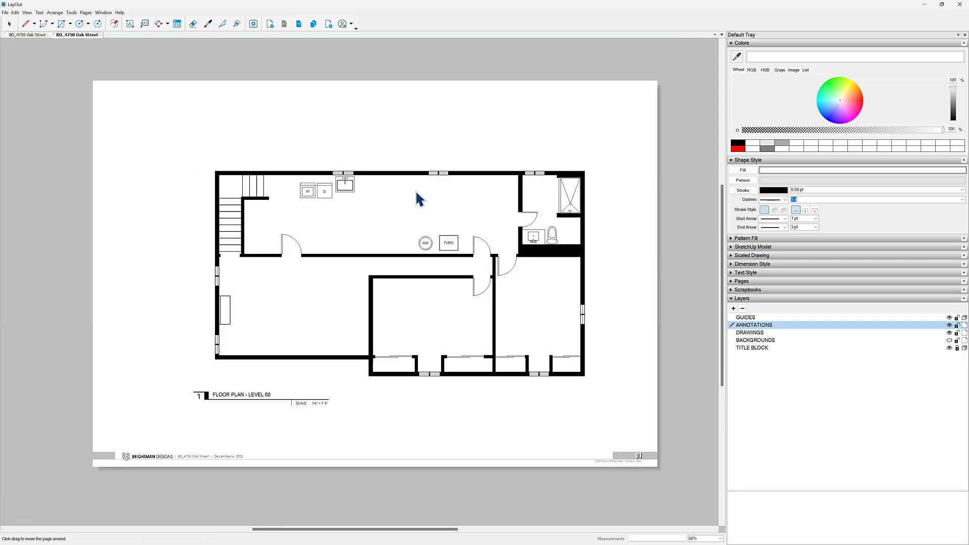
pyautogui.click(299, 25)
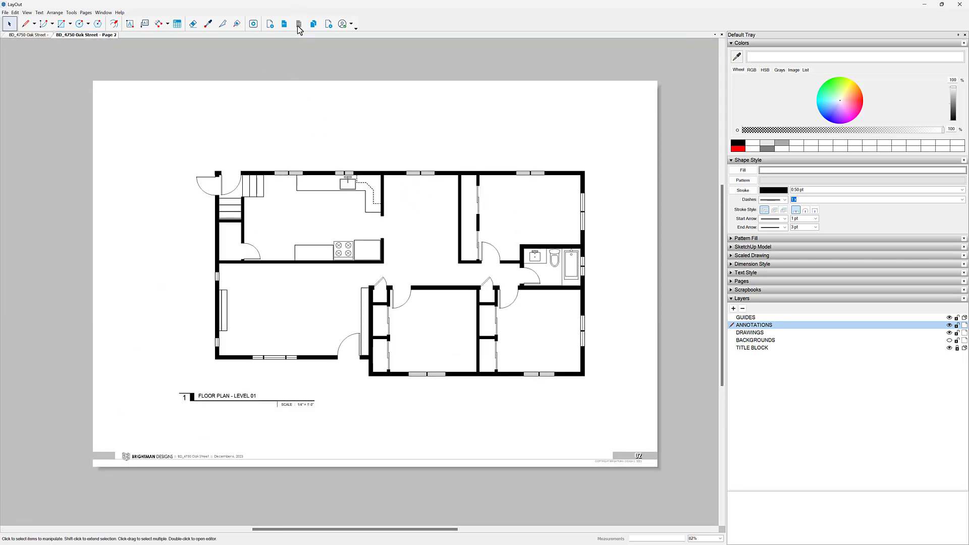
pyautogui.click(284, 25)
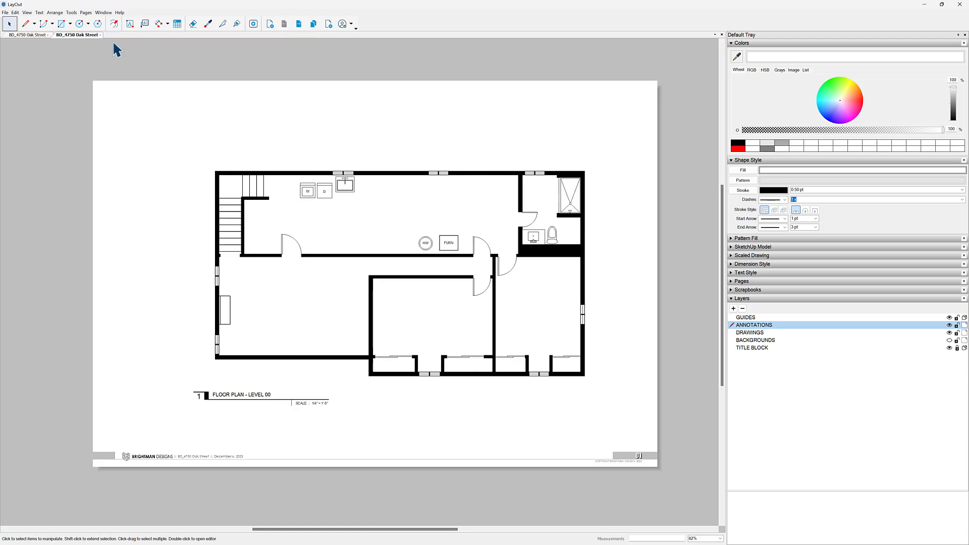
pyautogui.click(5, 12)
pyautogui.click(119, 151)
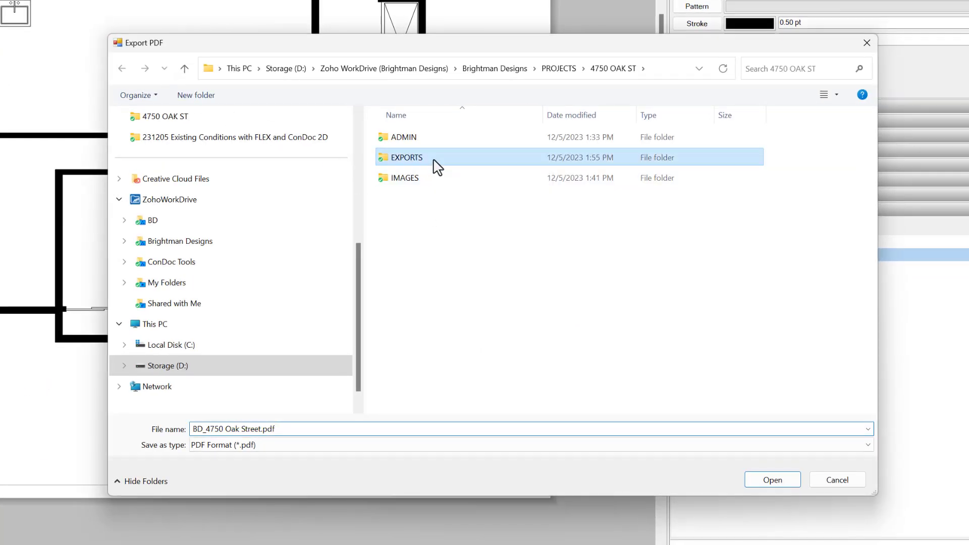
pyautogui.doubleClick(434, 159)
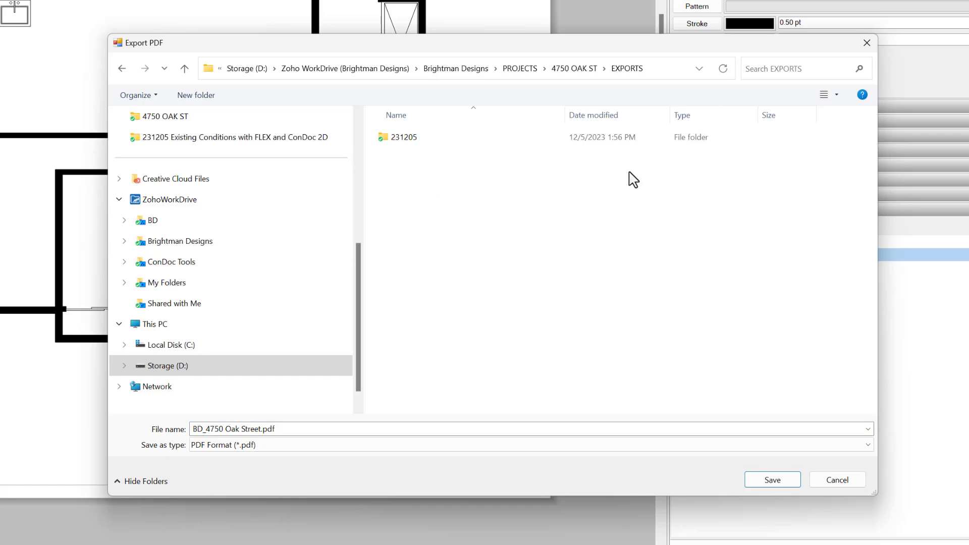
pyautogui.hotkey('ctrl', 'shift', 'n')
pyautogui.write('231206')
pyautogui.press('Return')
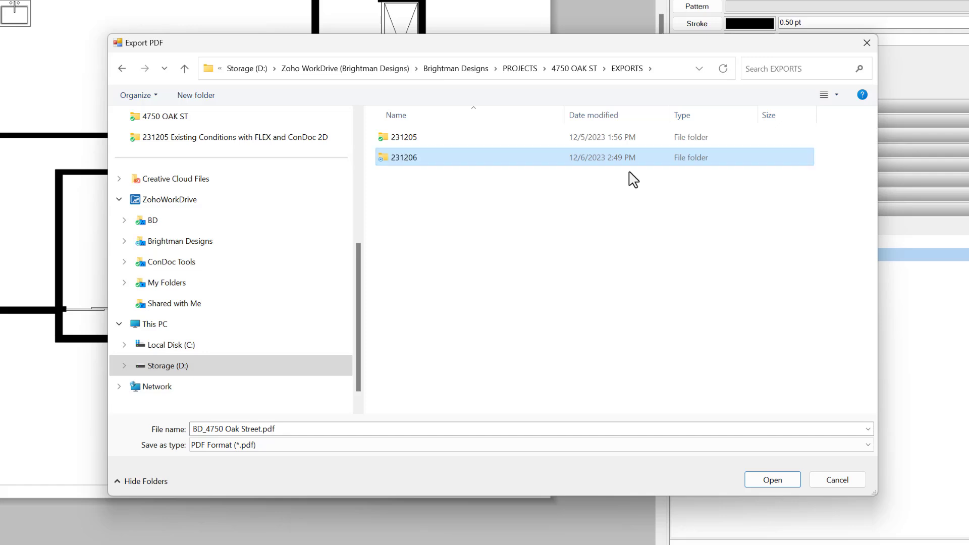
pyautogui.doubleClick(430, 164)
pyautogui.click(266, 432)
pyautogui.click(261, 430)
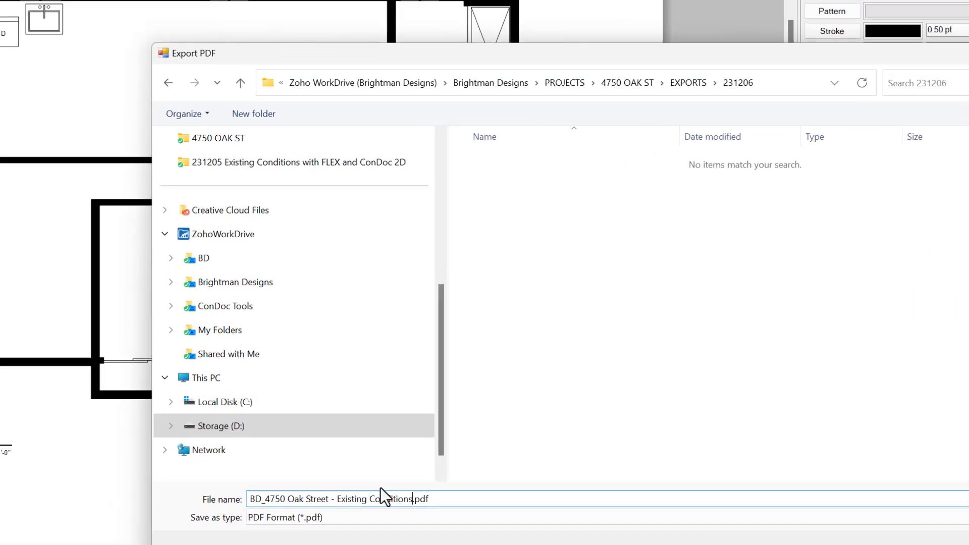
pyautogui.press('Return')
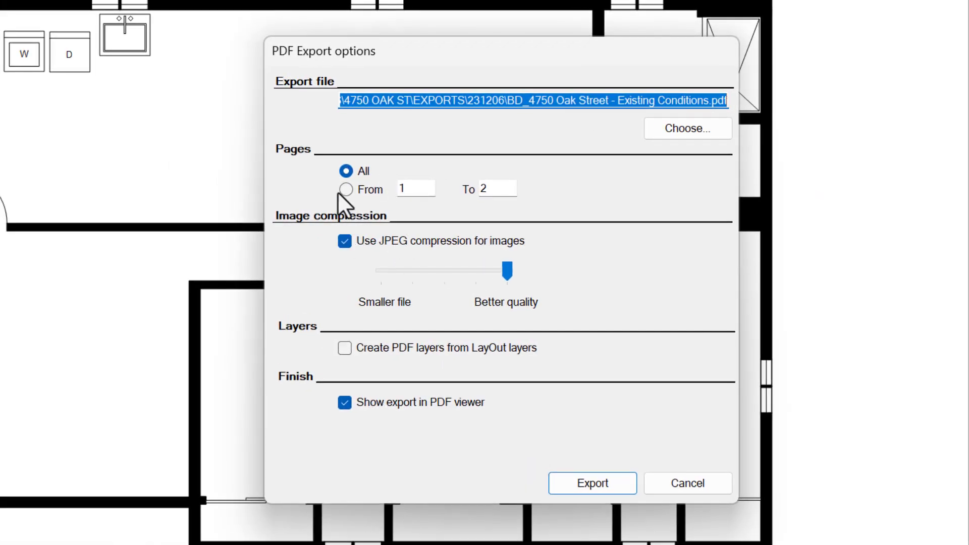
pyautogui.click(596, 485)
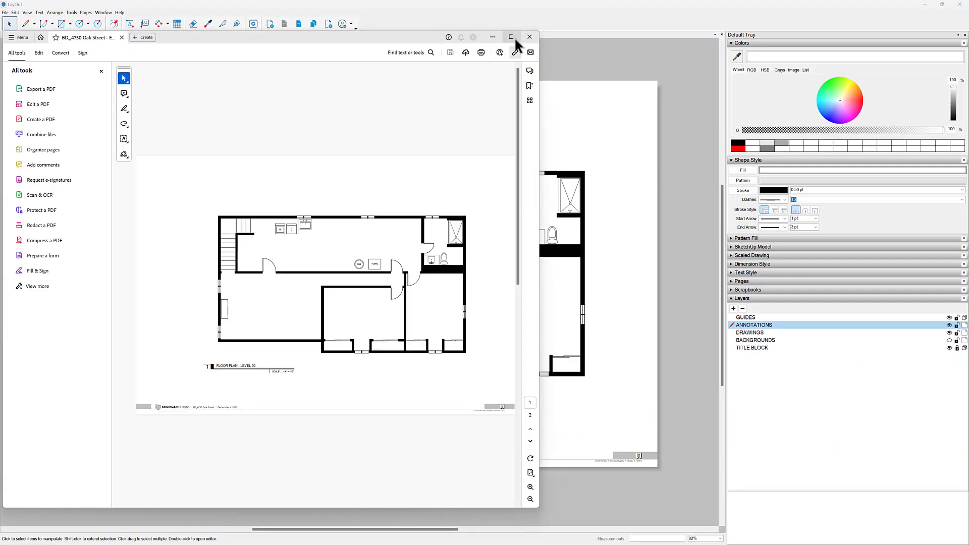
# Maximize Acrobat, scroll to the Level 01 page, then back to the Level 00 page
pyautogui.click(514, 37)
pyautogui.scroll(-3, 547, 223)
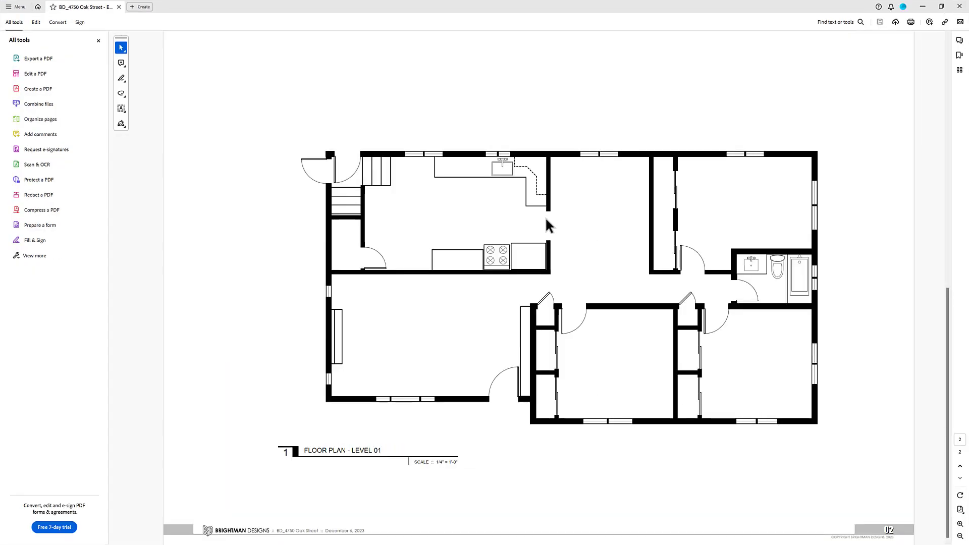
pyautogui.scroll(3, 547, 222)
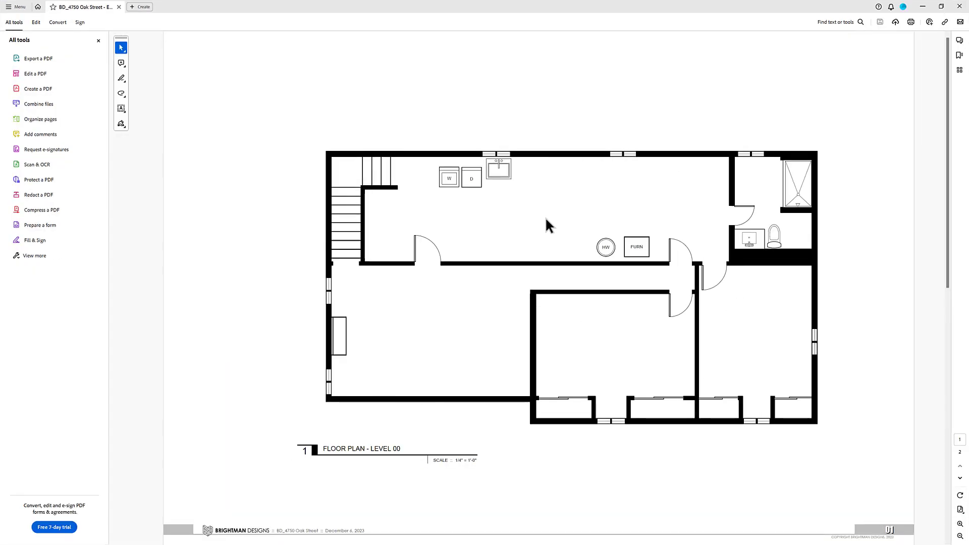